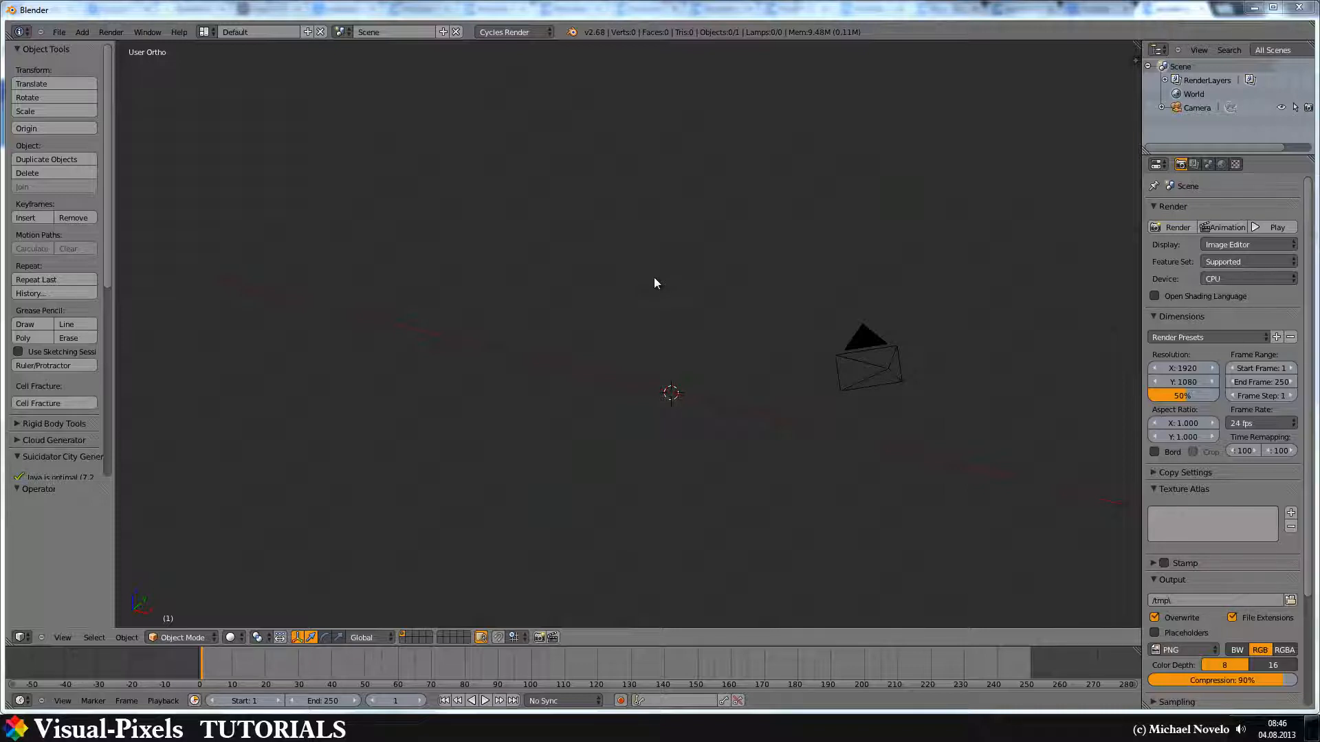
Add a cube mesh at the 3D cursor, working from the top view
key("KP_7")
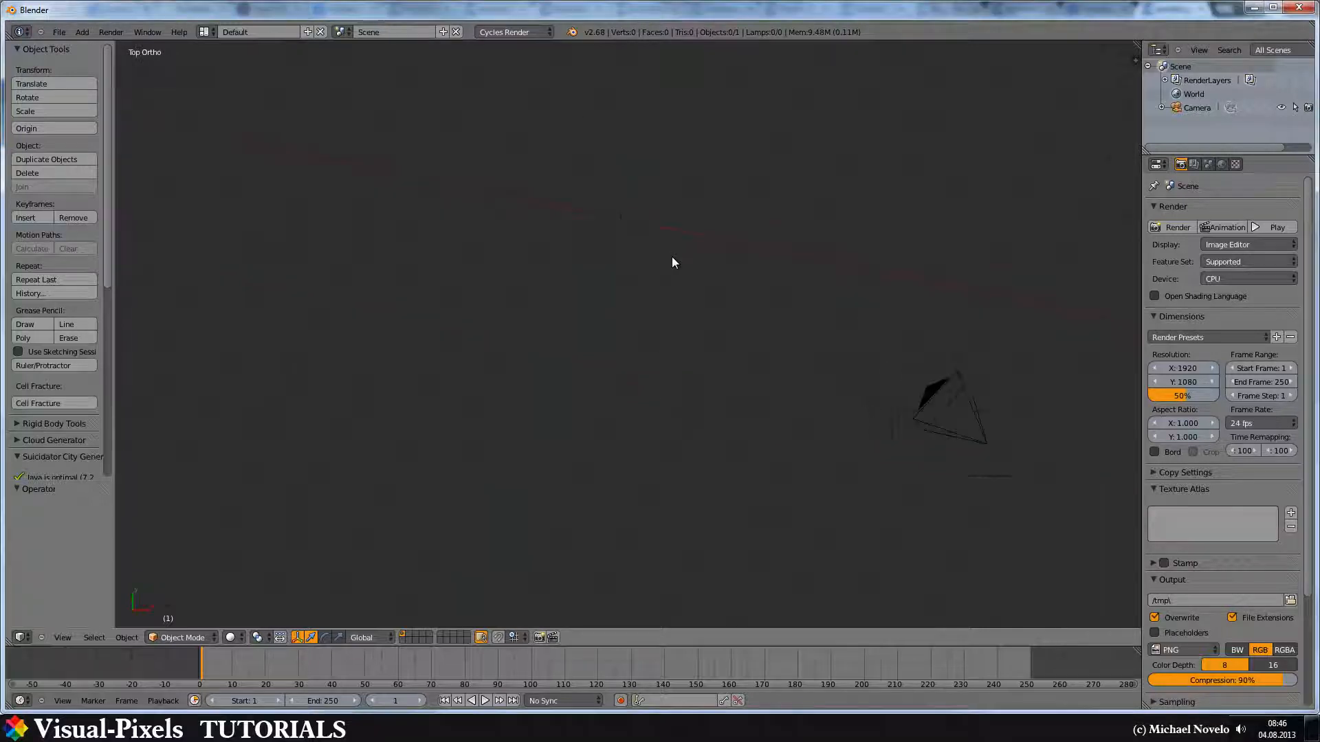
middle_click_drag(622, 92, 667, 449, "shift")
middle_click_drag(644, 232, 657, 319, "shift")
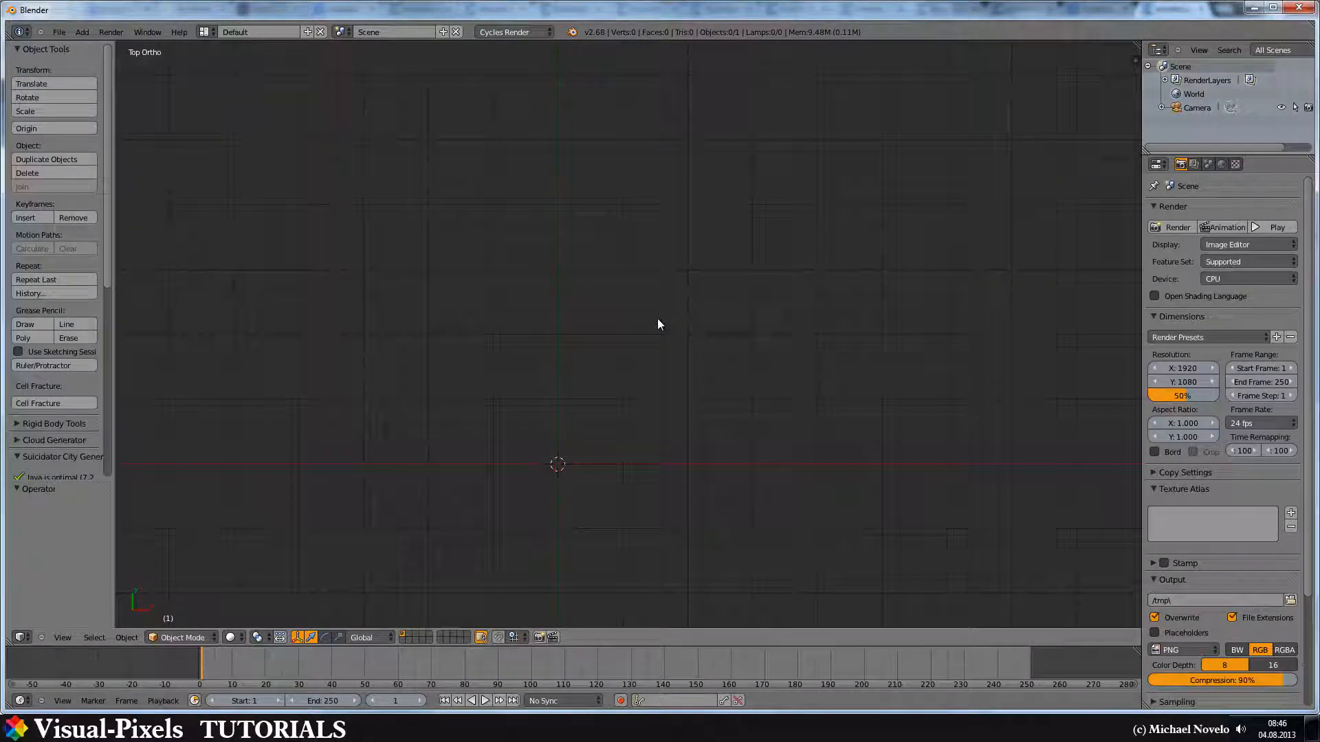
key("shift+a")
mouse_move(655, 306)
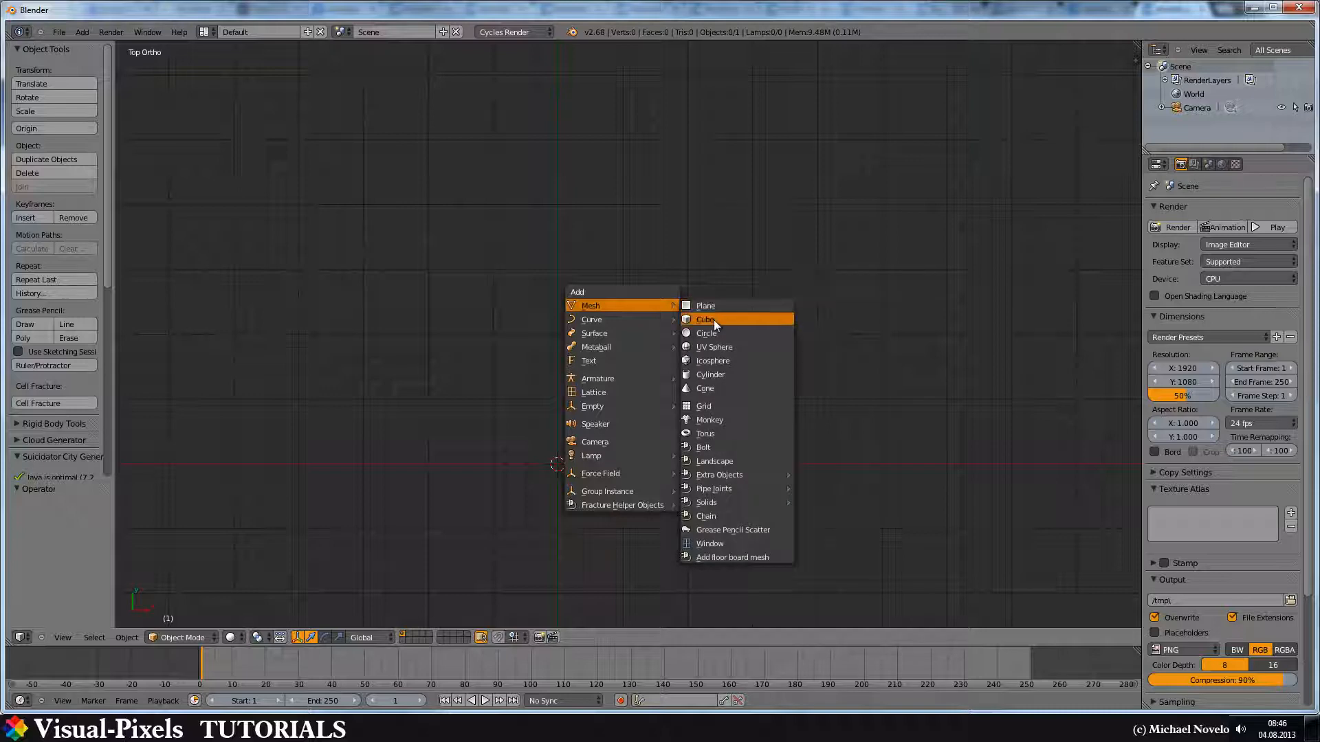
left_click(714, 320)
In Edit Mode, raise the cube's whole mesh 1 unit along Z so its base sits on the object origin
key("KP_1")
middle_click_drag(684, 359, 693, 211, "shift")
key("Tab")
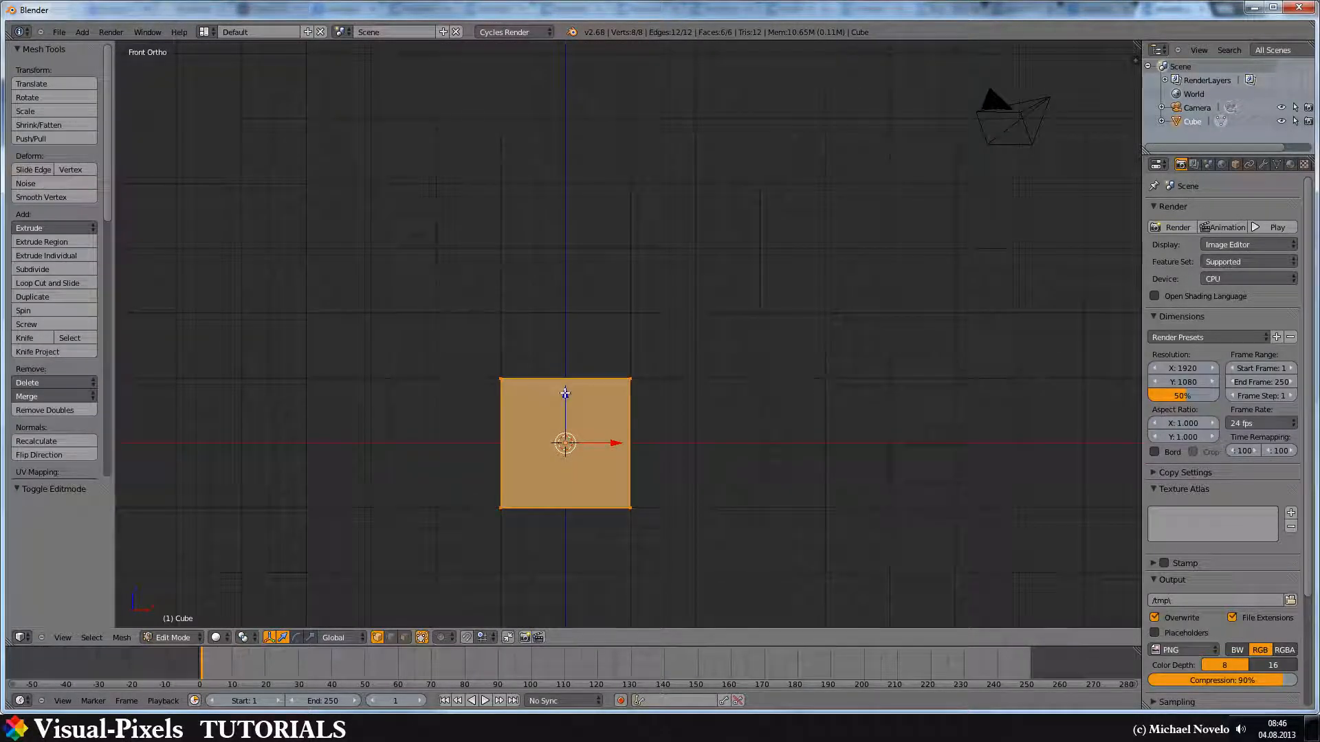
key("g")
key("z")
key("1")
key("Return")
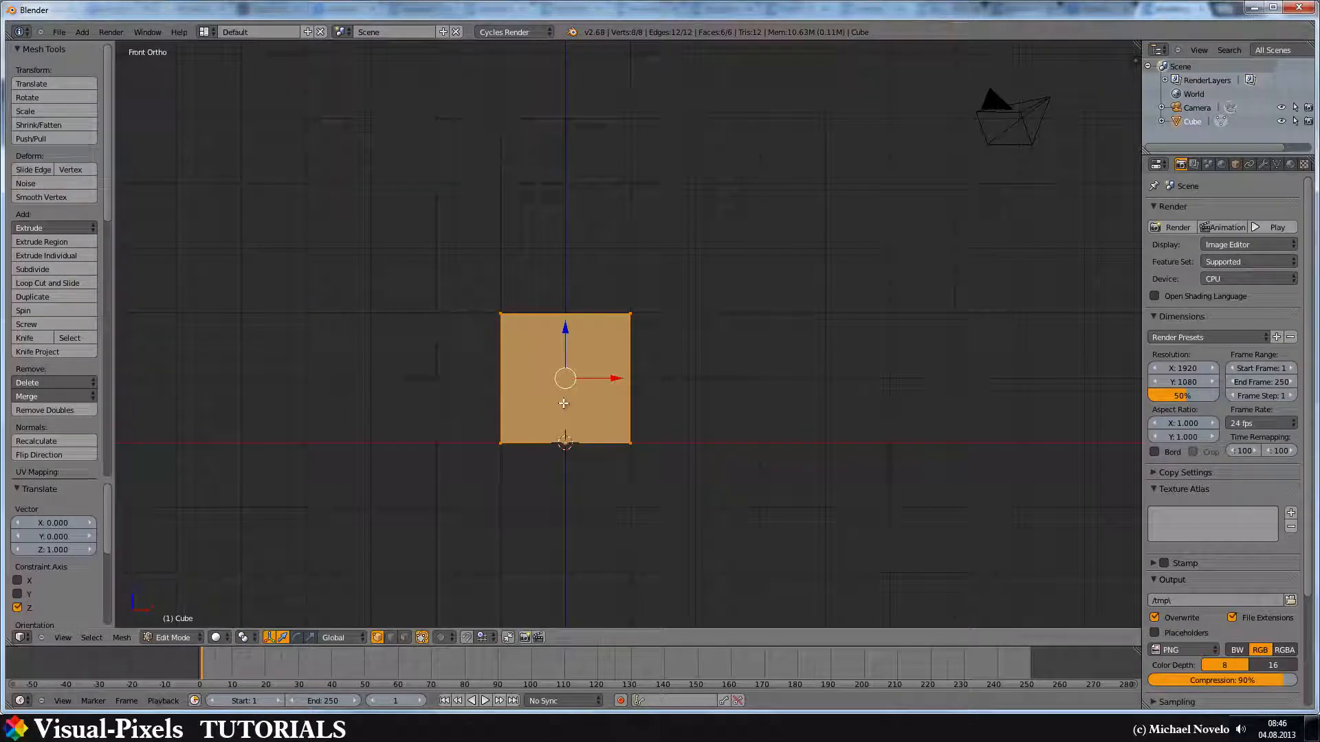
middle_click_drag(564, 404, 639, 296, "shift")
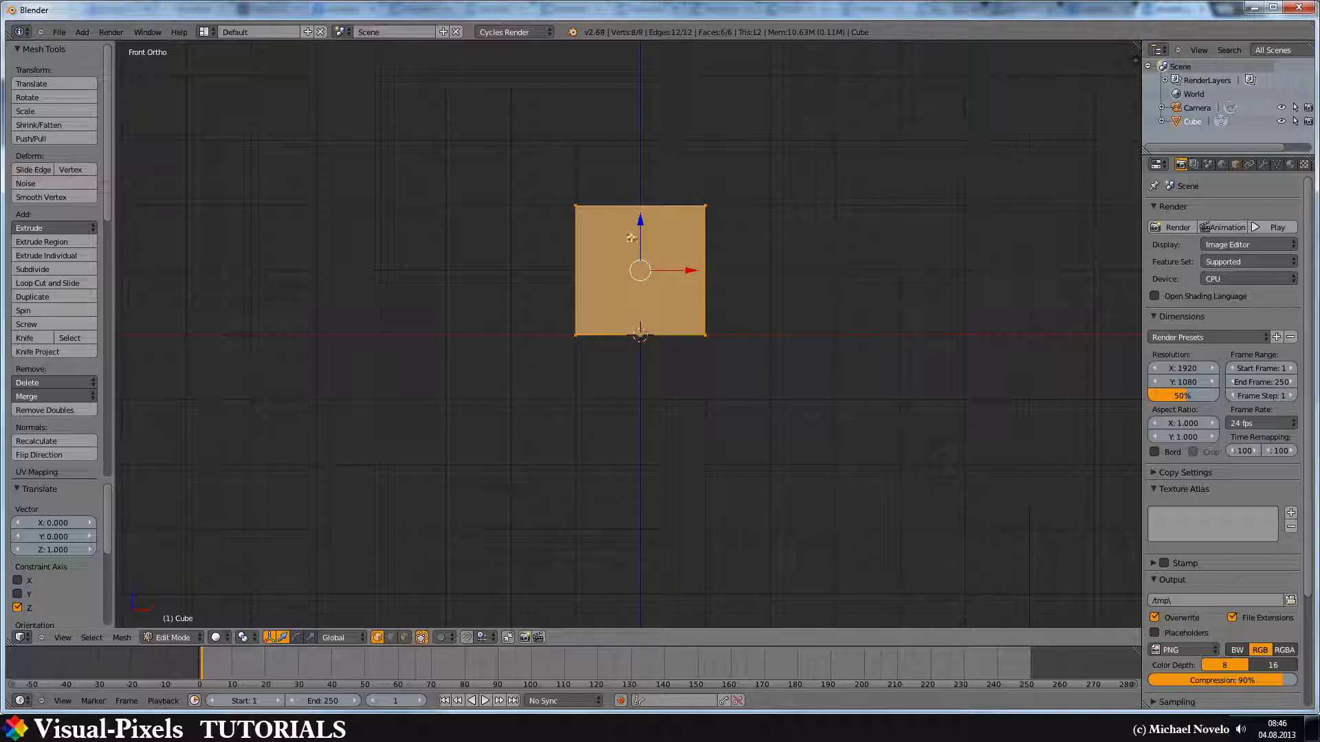
key("Tab")
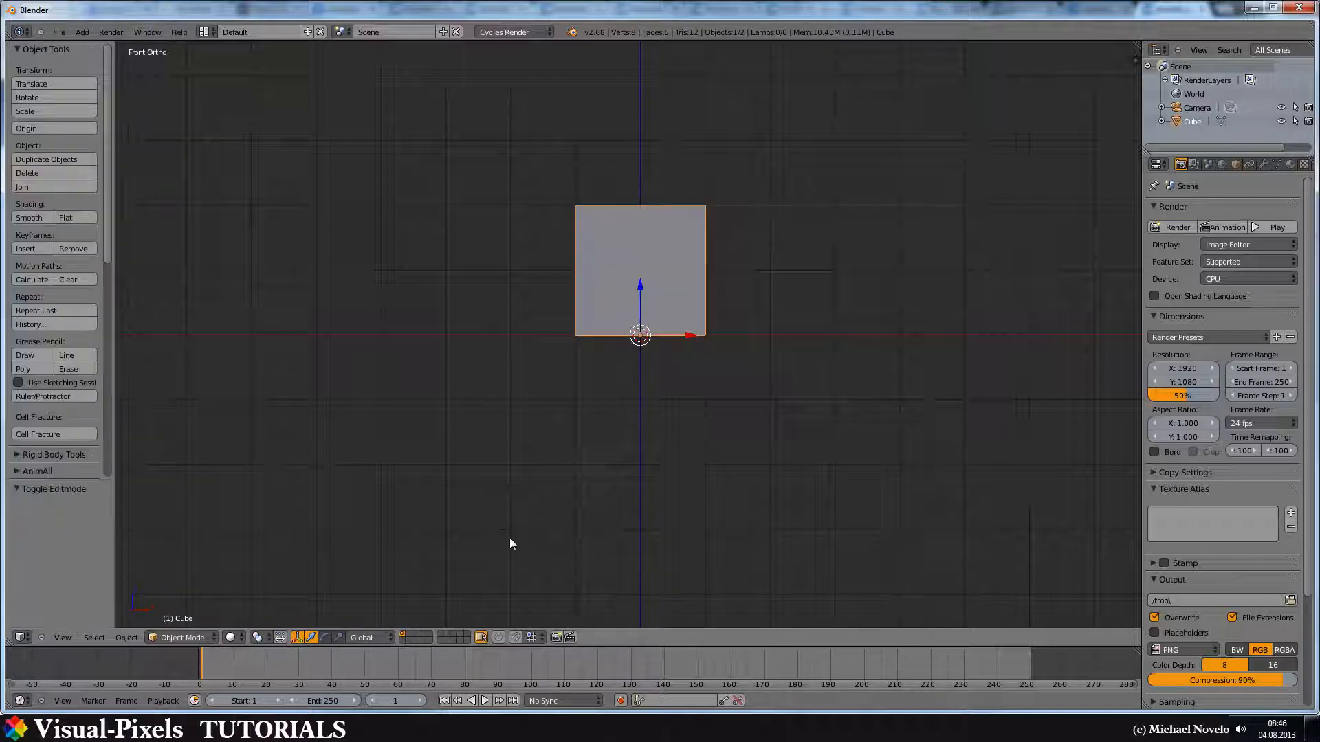
Box-select only the cube's top vertices in Edit Mode and lower them 1.7 units along Z
key("Tab")
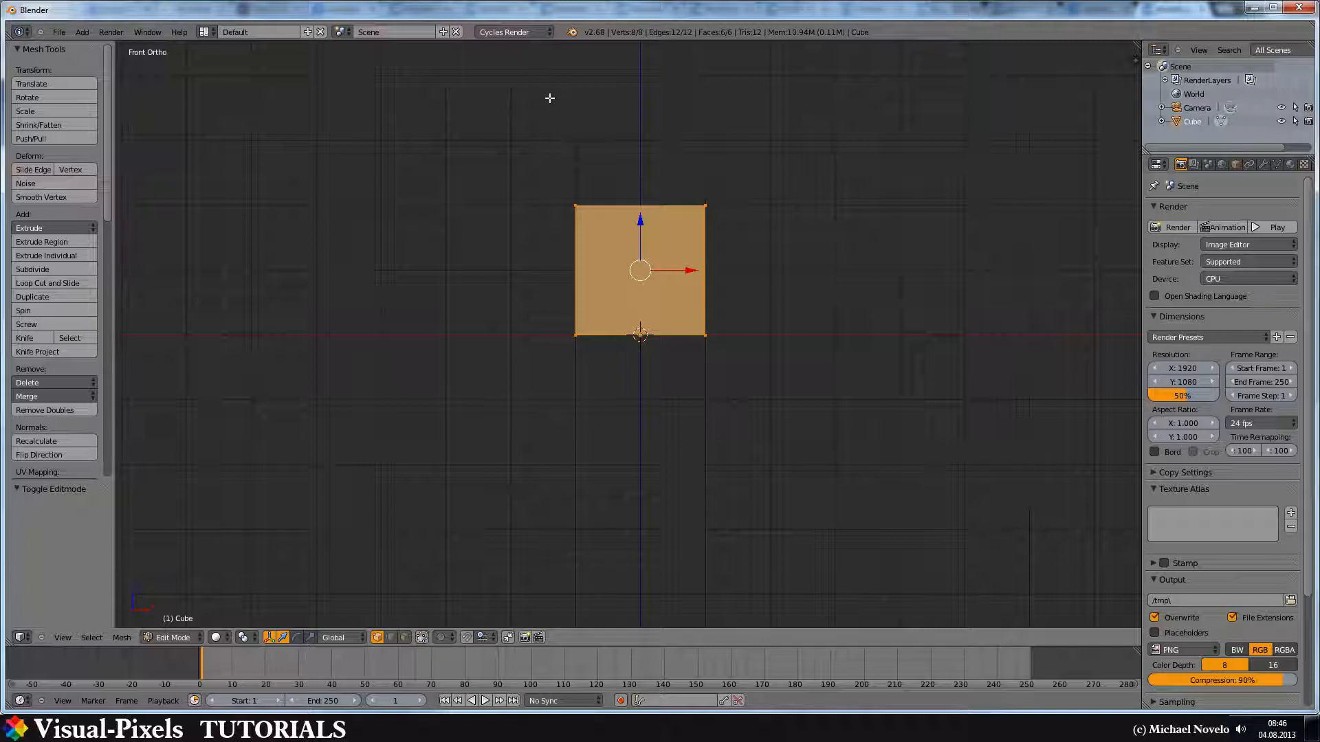
key("a")
key("a")
key("a")
key("b")
left_click_drag(531, 135, 847, 221)
key("g")
key("z")
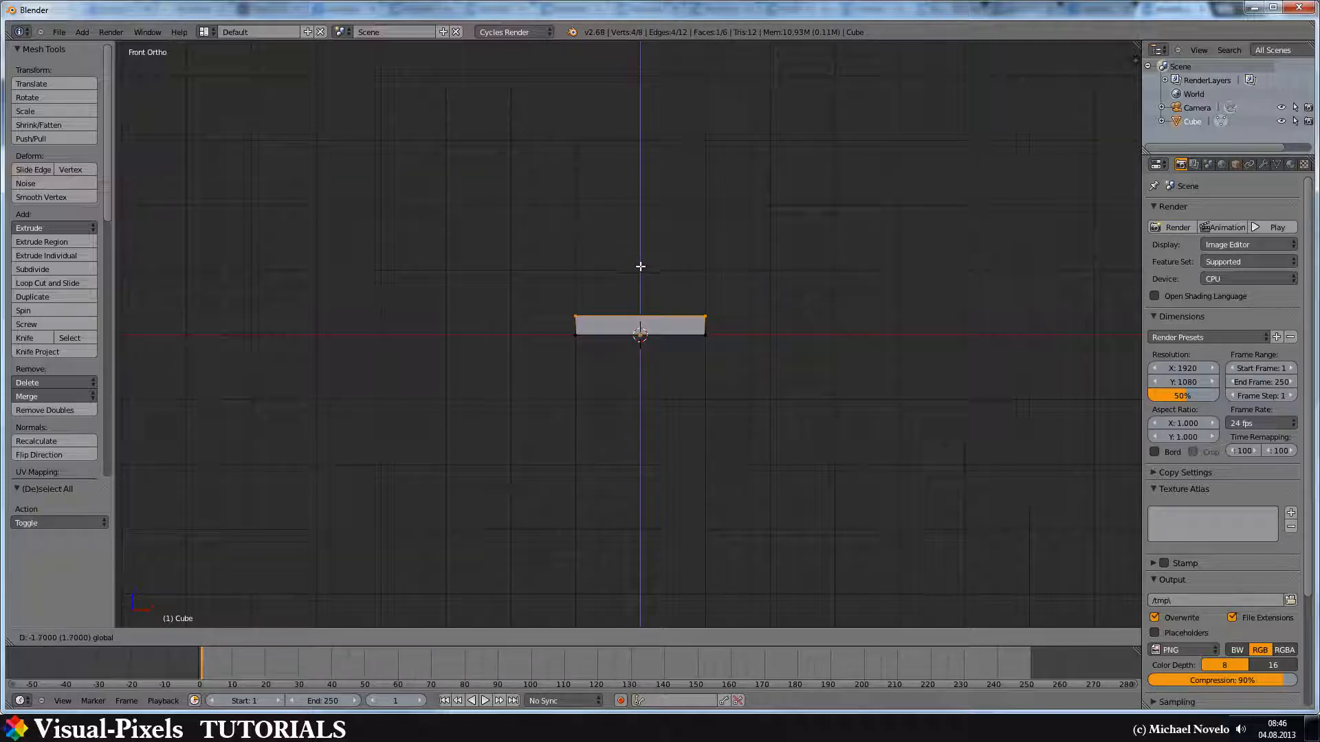
left_click(640, 267)
Lower the slab's top vertices by a further 0.1 units along Z
scroll(637, 274, "up", 5)
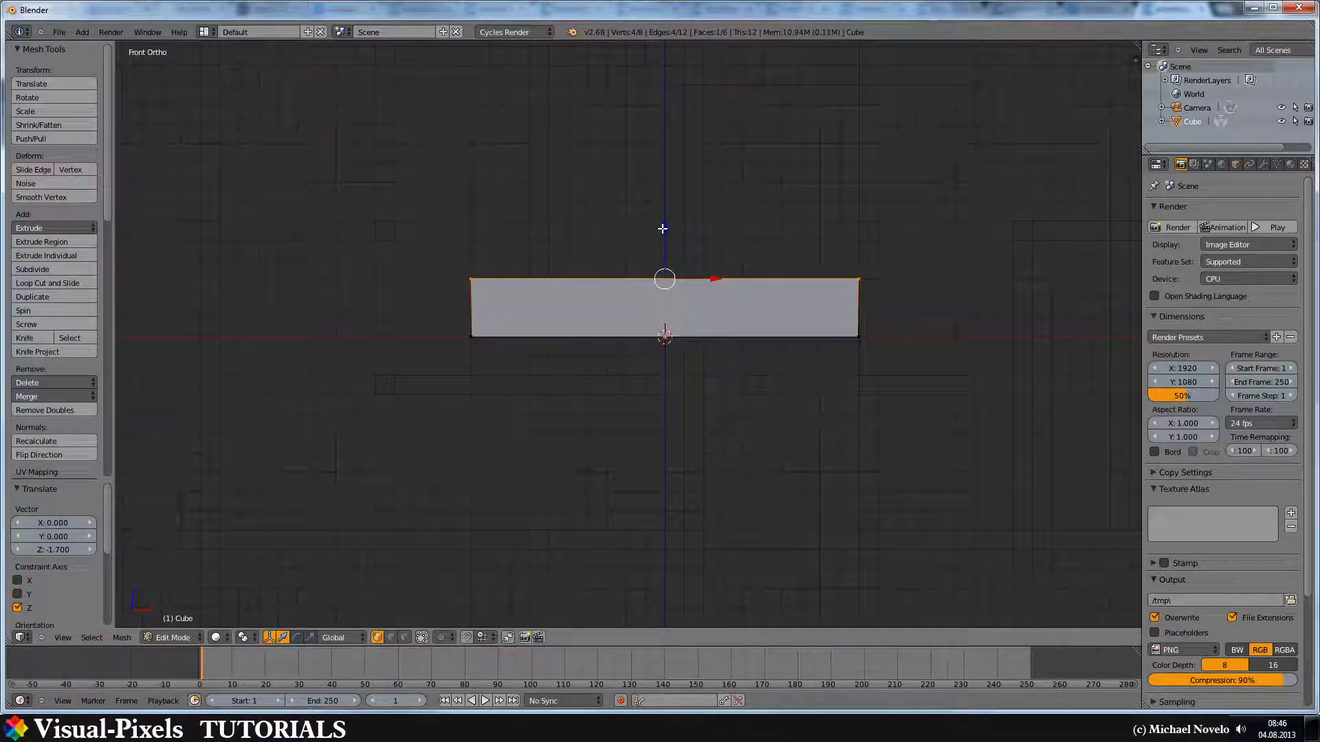
key("g")
key("z")
left_click(678, 228)
Scale the entire slab along Y to about one fifth of its depth, forming a narrow stair tread, and return to Object Mode
key("KP_7")
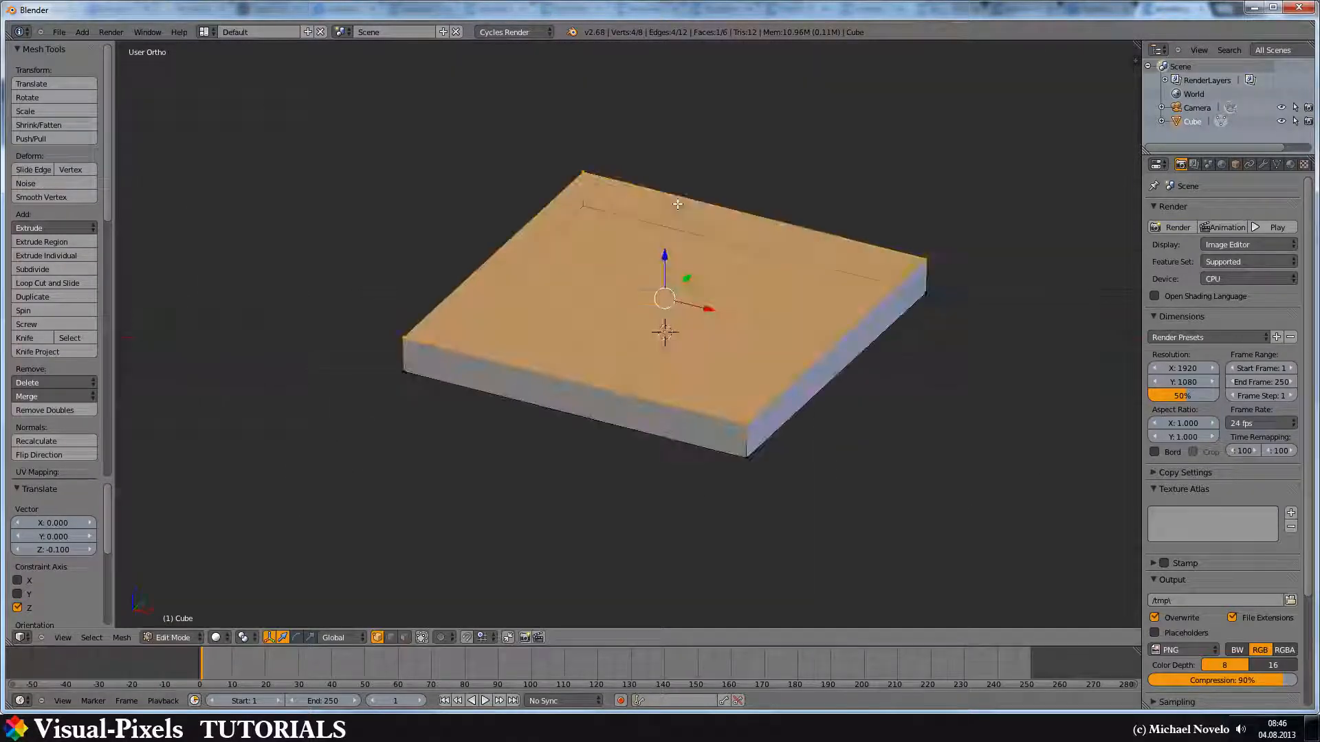
key("KP_7")
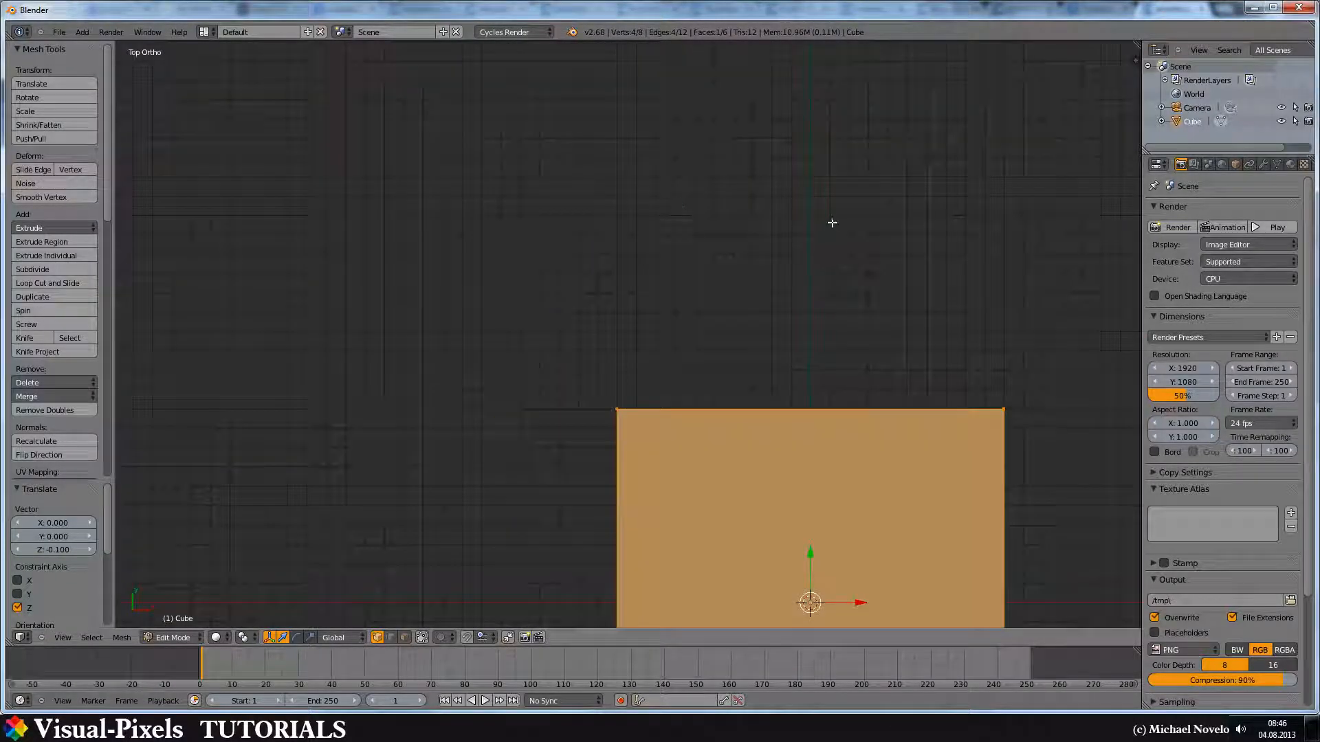
key("a")
key("a")
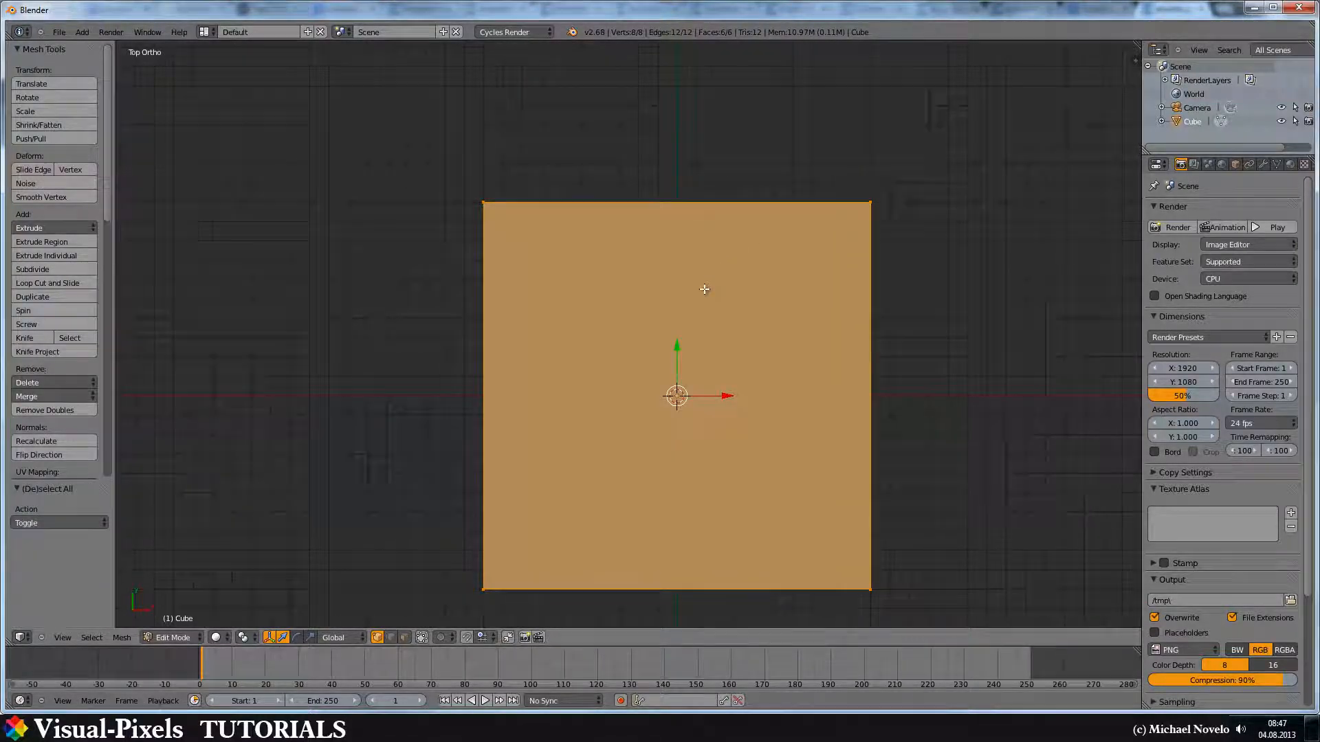
middle_click_drag(706, 289, 692, 221, "shift")
key("s")
key("y")
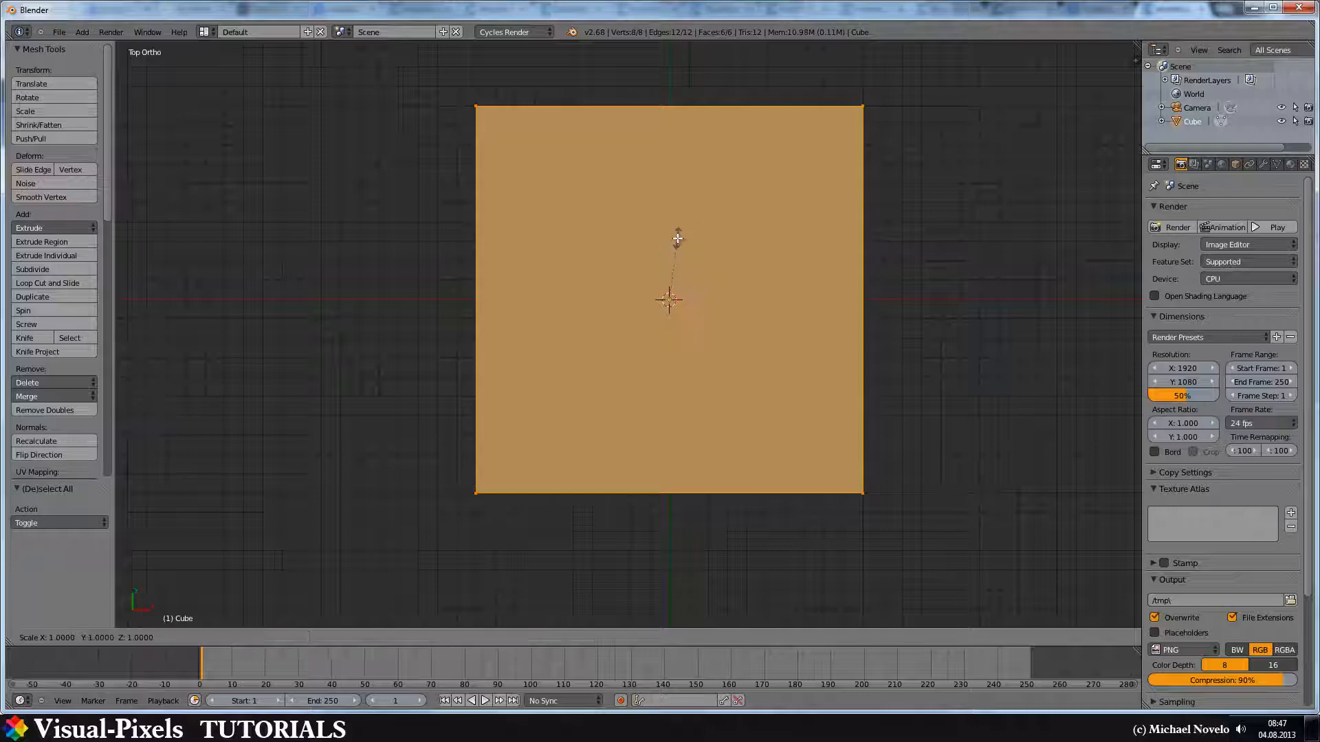
left_click(658, 298)
middle_click_drag(848, 209, 719, 171)
key("Tab")
middle_click_drag(752, 278, 744, 231)
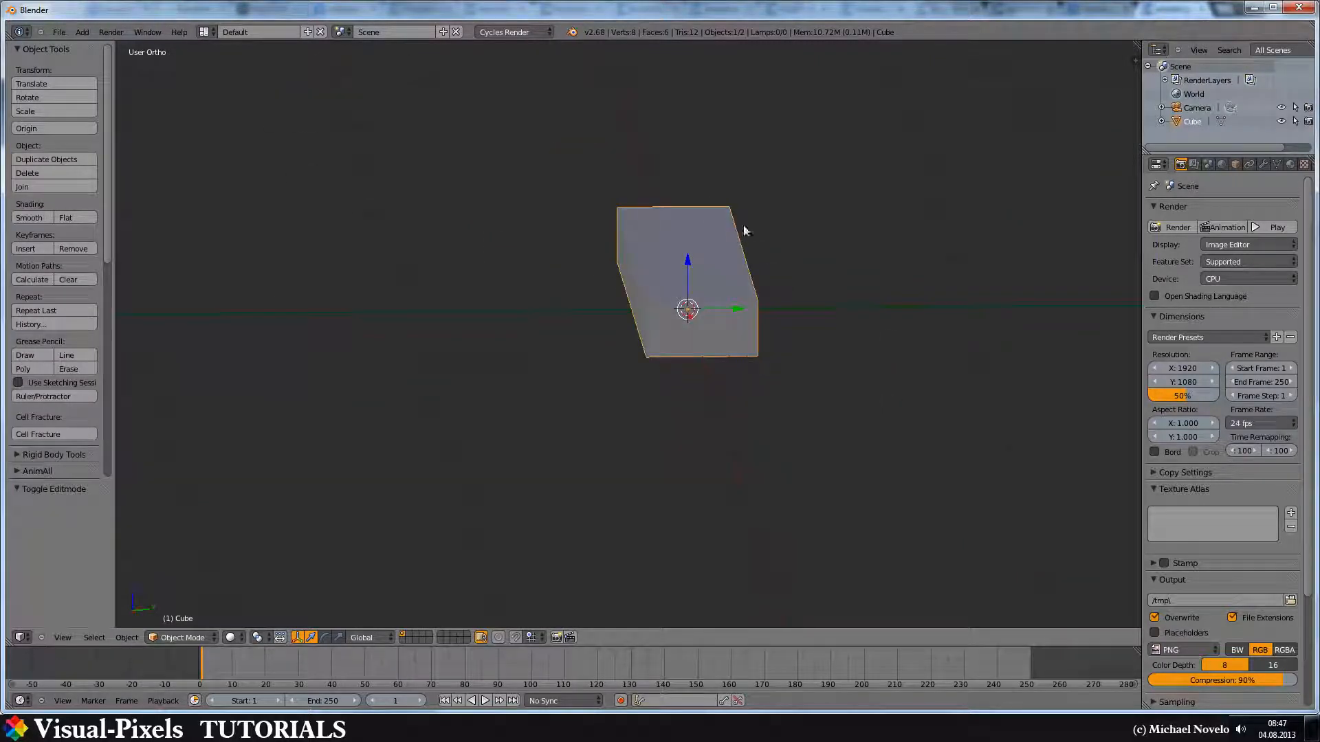
Add an Array modifier to the stair tread
left_click(1263, 164)
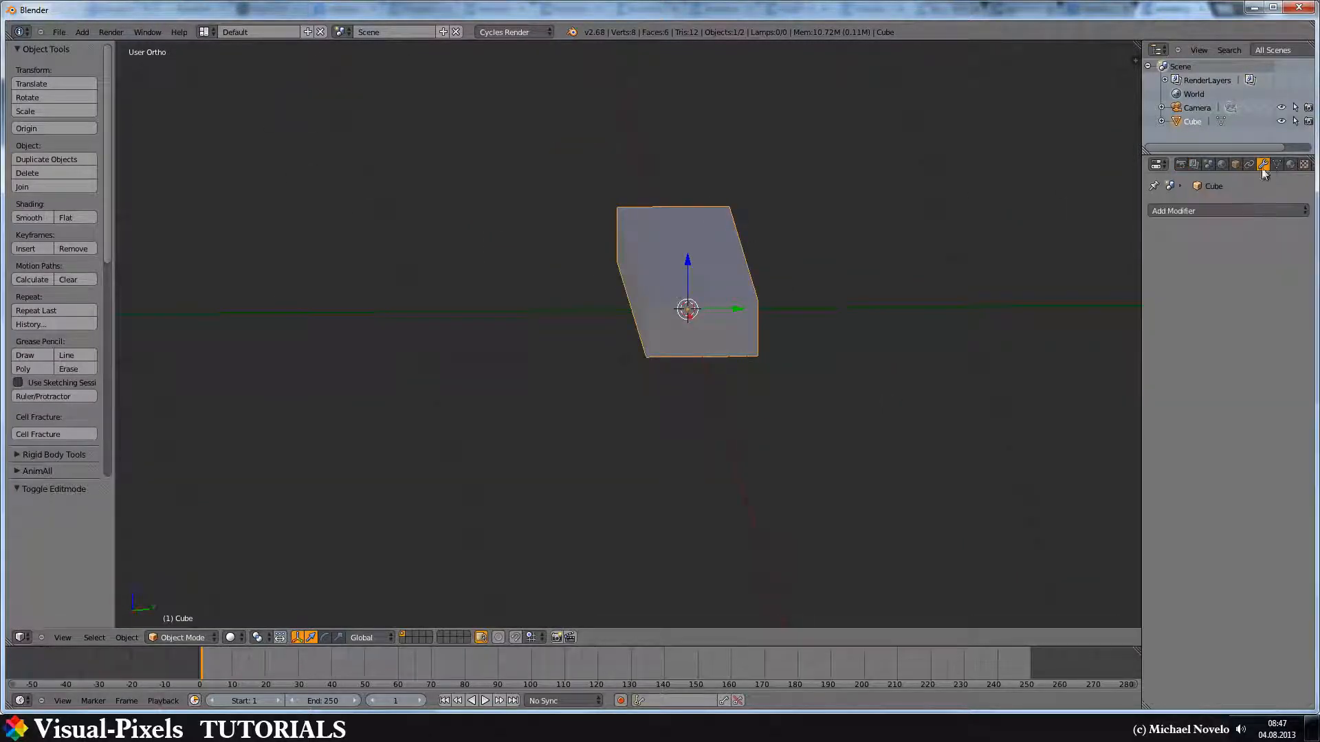
left_click(1229, 211)
left_click(1011, 242)
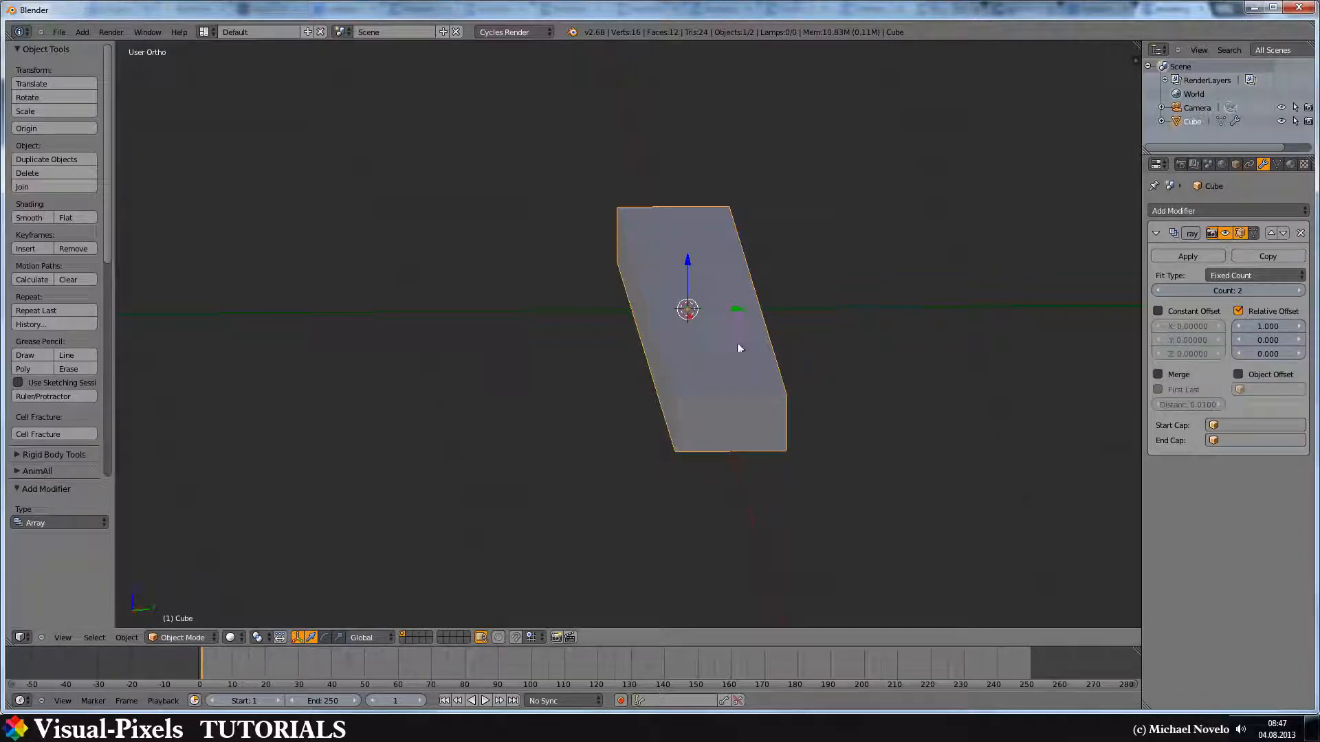
middle_click_drag(737, 344, 780, 362)
Set the array's relative offset to 0 in X, 1 in Y and 1 in Z so the treads climb
left_click(1275, 326)
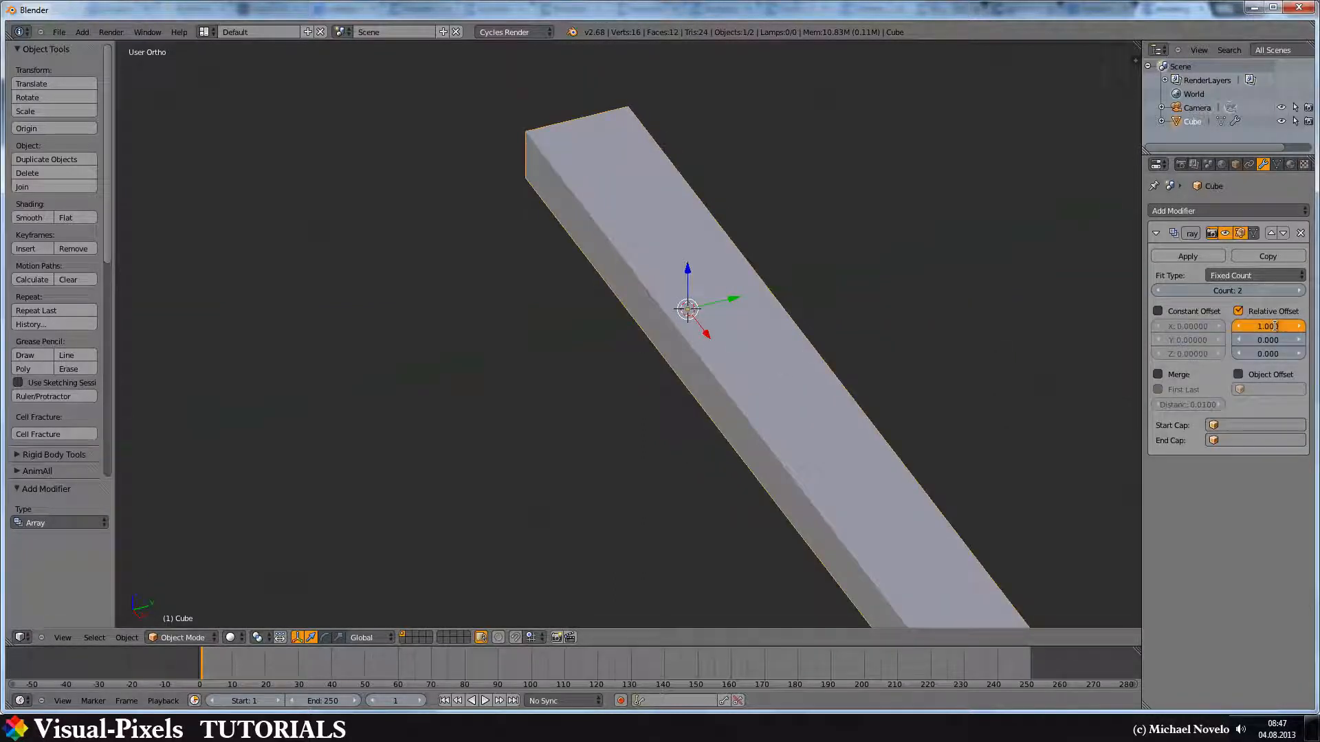
type("0")
key("Tab")
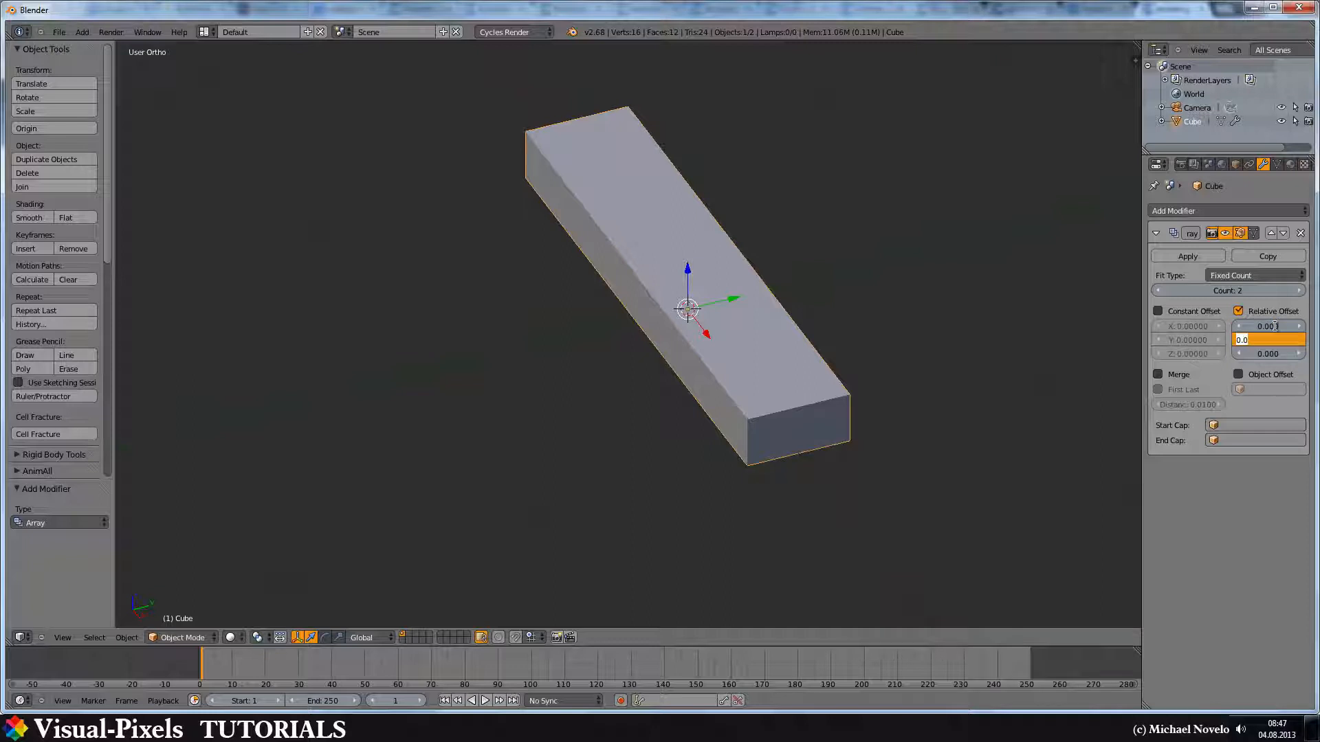
type("1")
key("Tab")
type("1")
key("Return")
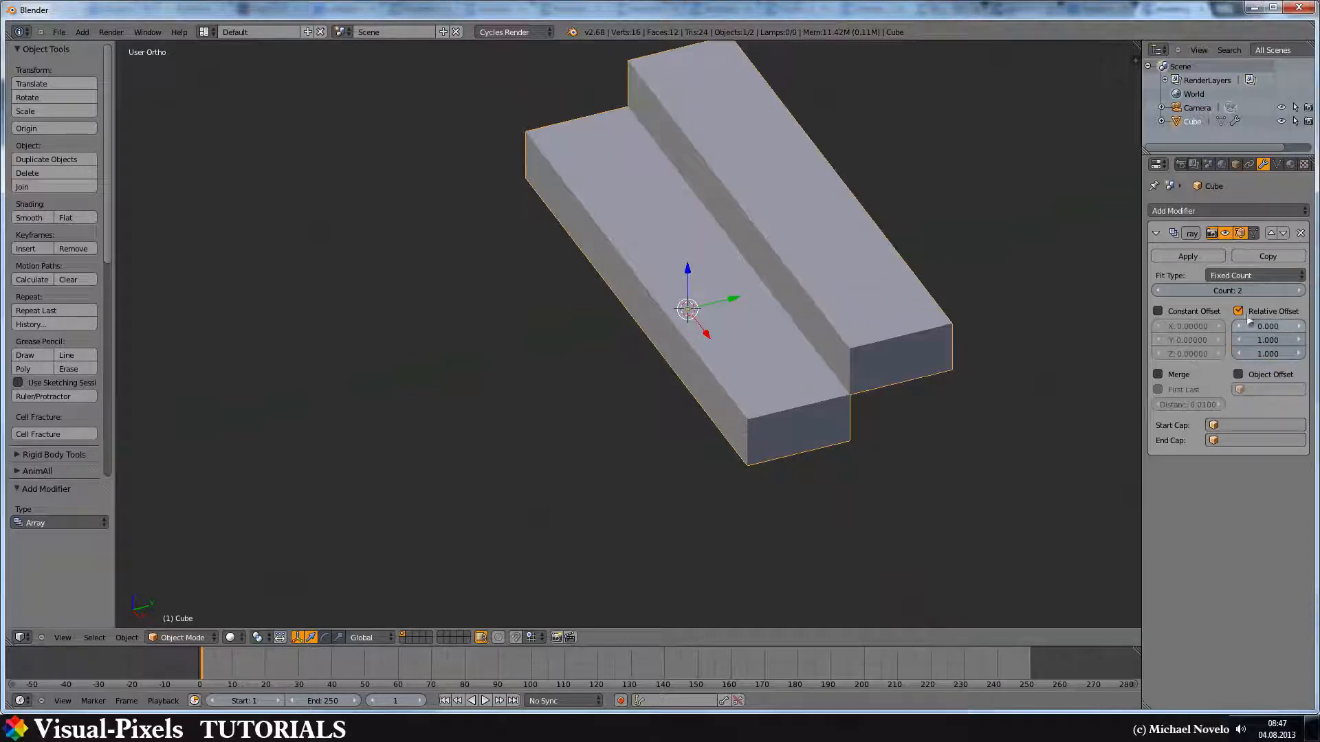
Set the array count to 30 to build a long straight staircase
left_click(1300, 291)
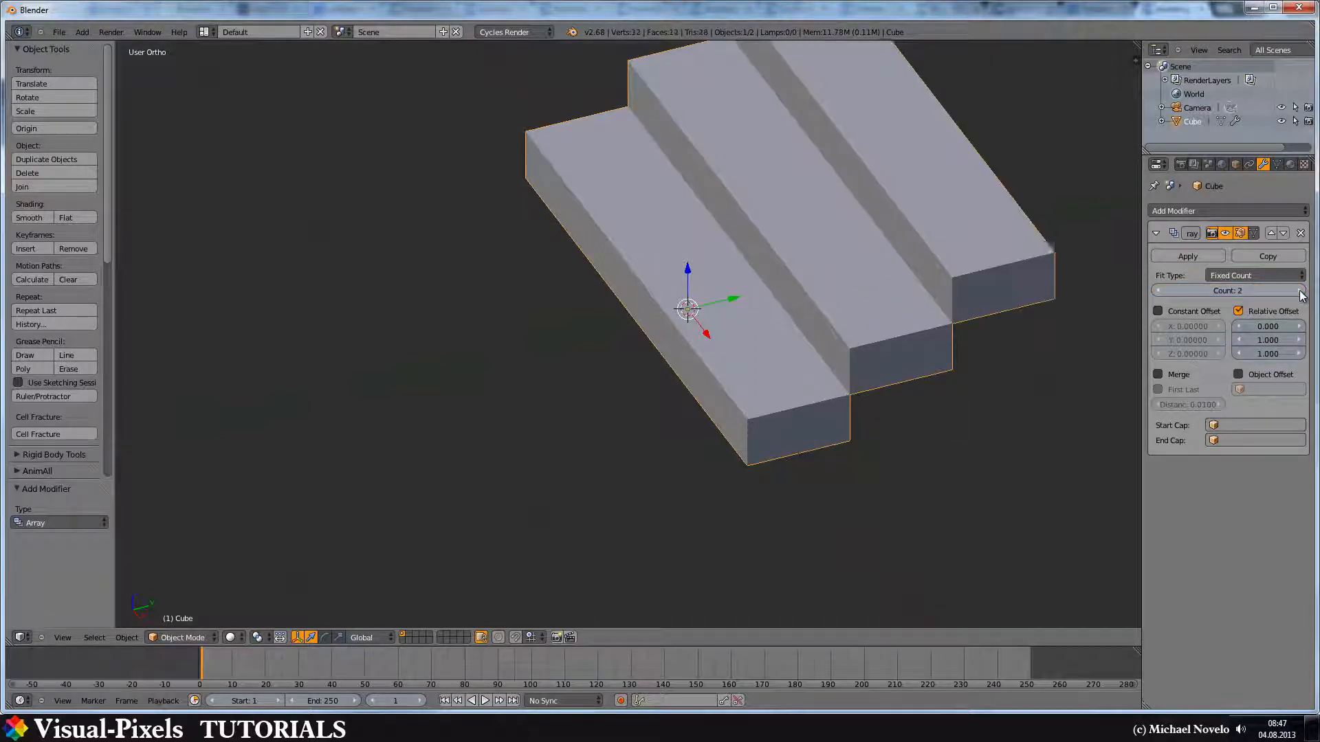
left_click(1300, 291)
left_click(1300, 291)
left_click(1300, 291)
left_click(1300, 291)
left_click(1233, 288)
type("3")
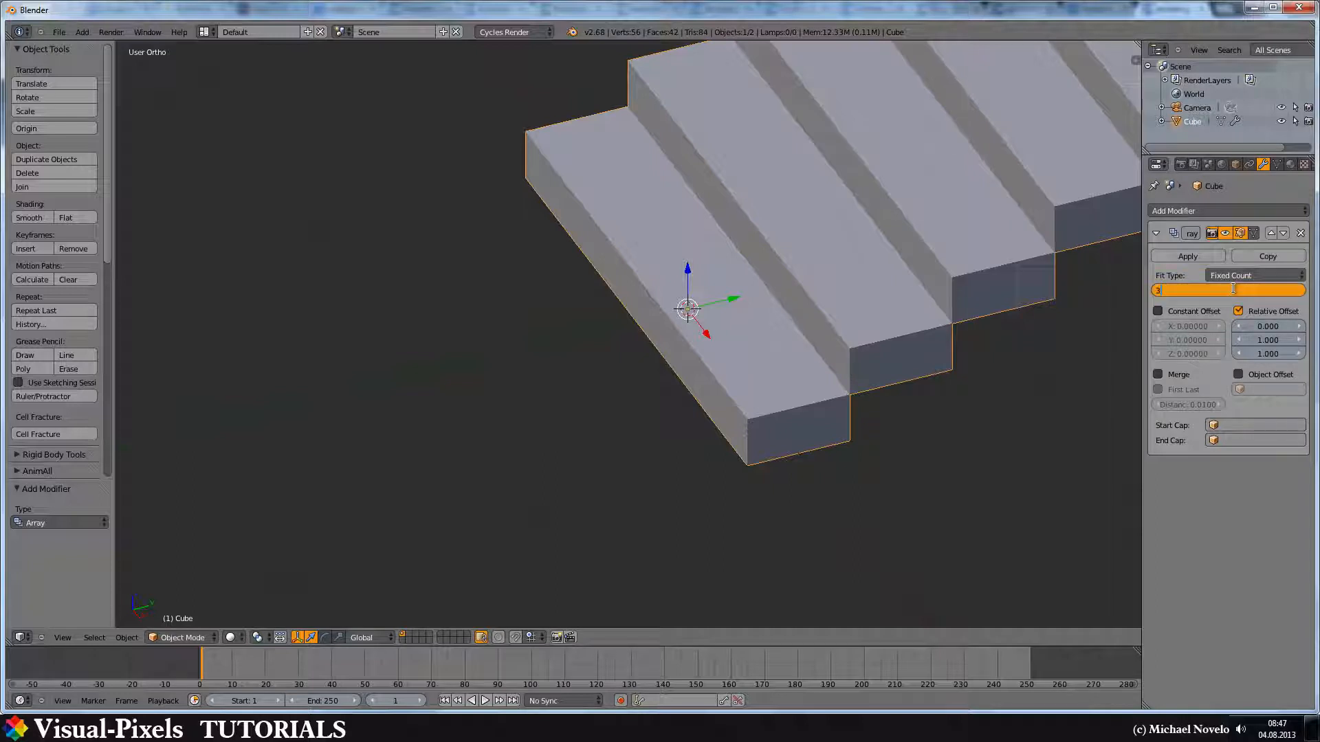
type("0")
key("Return")
scroll(1092, 271, "down", 5)
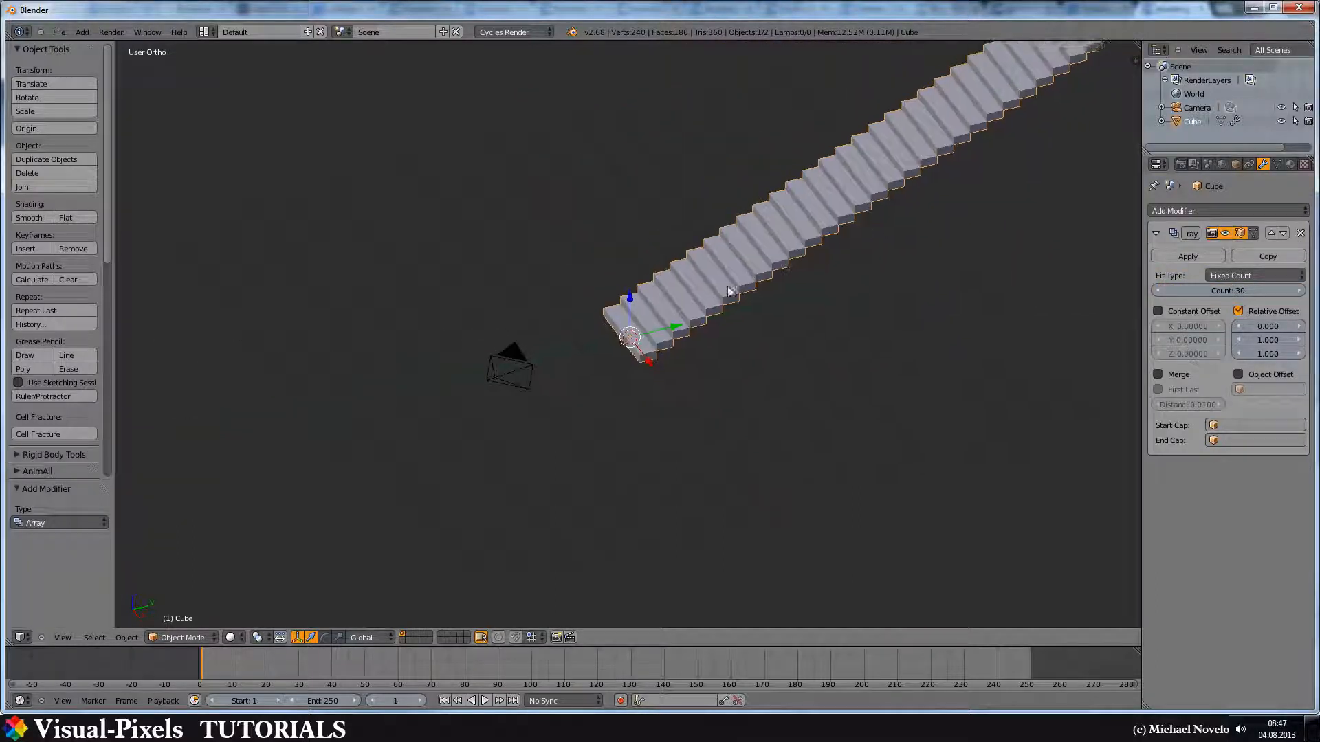
middle_click_drag(731, 291, 665, 231)
scroll(715, 268, "down", 3)
Add a Bezier curve at the staircase's base from the top view and switch to wireframe shading
key("KP_7")
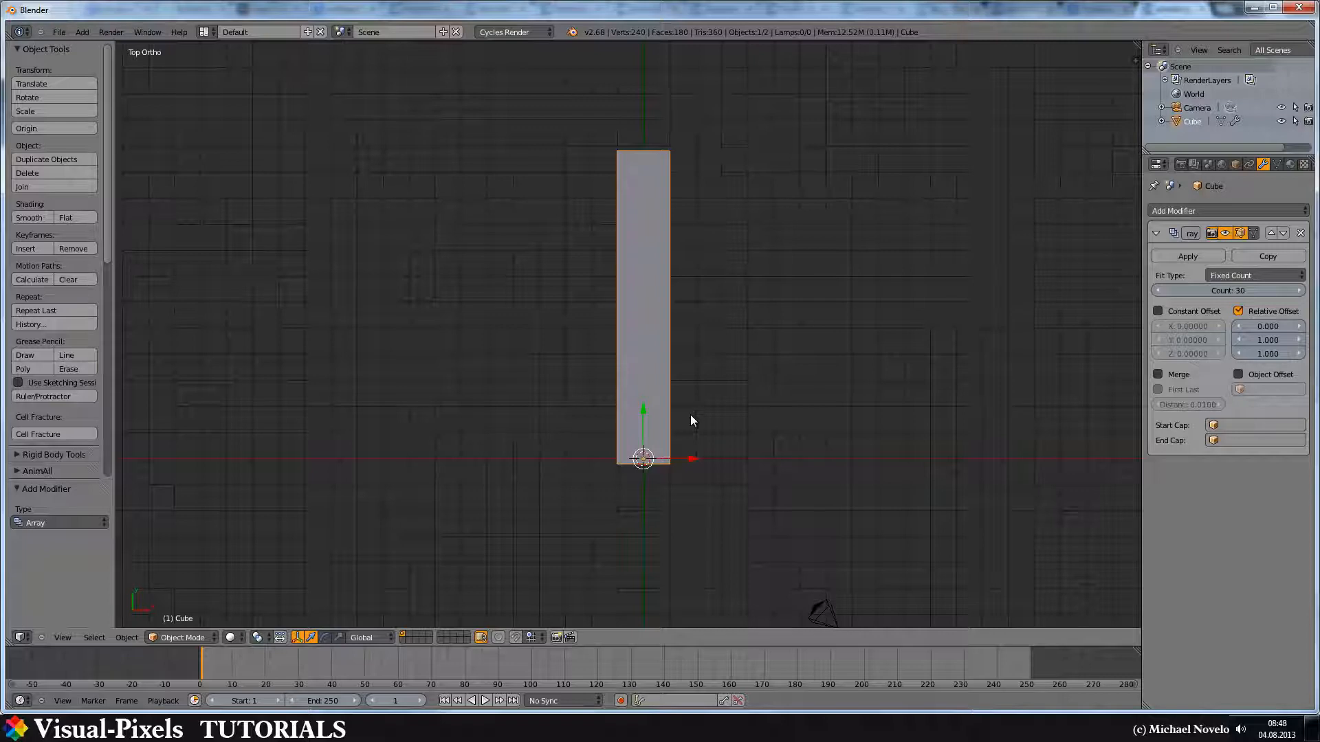
key("shift+a")
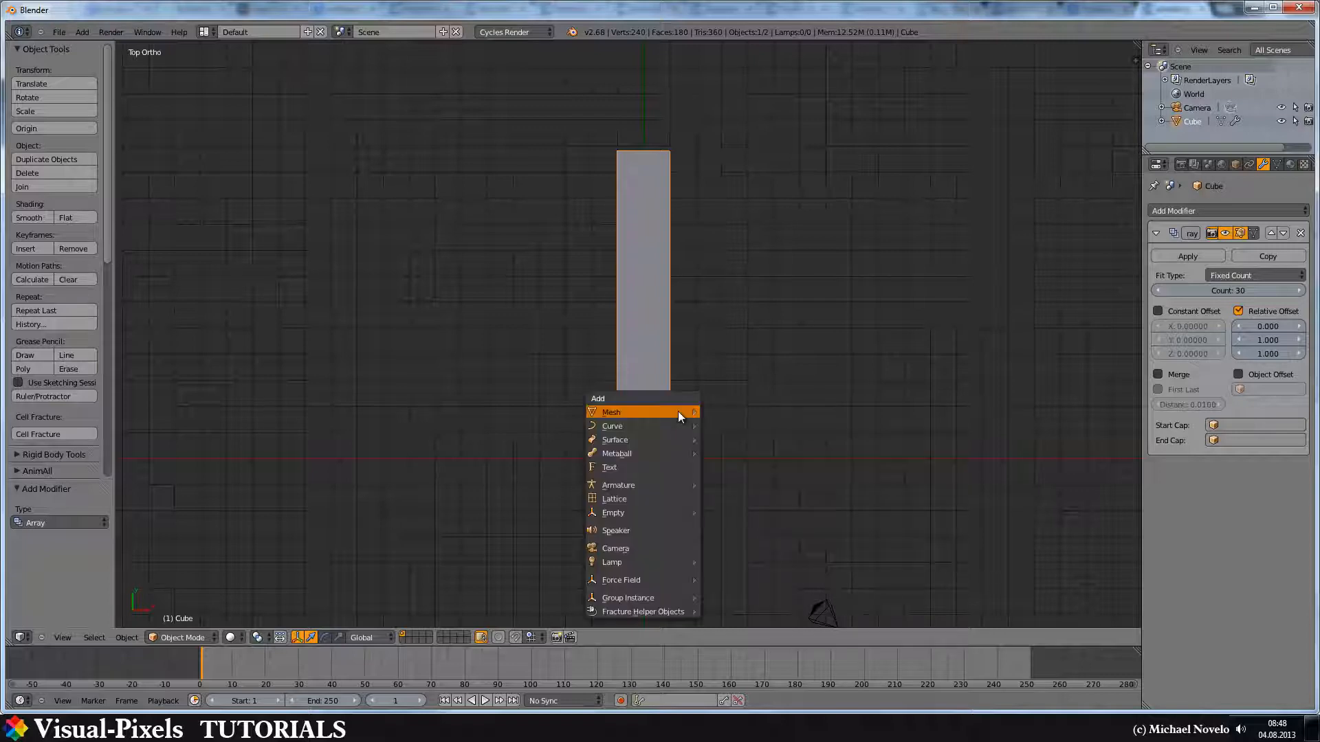
mouse_move(671, 426)
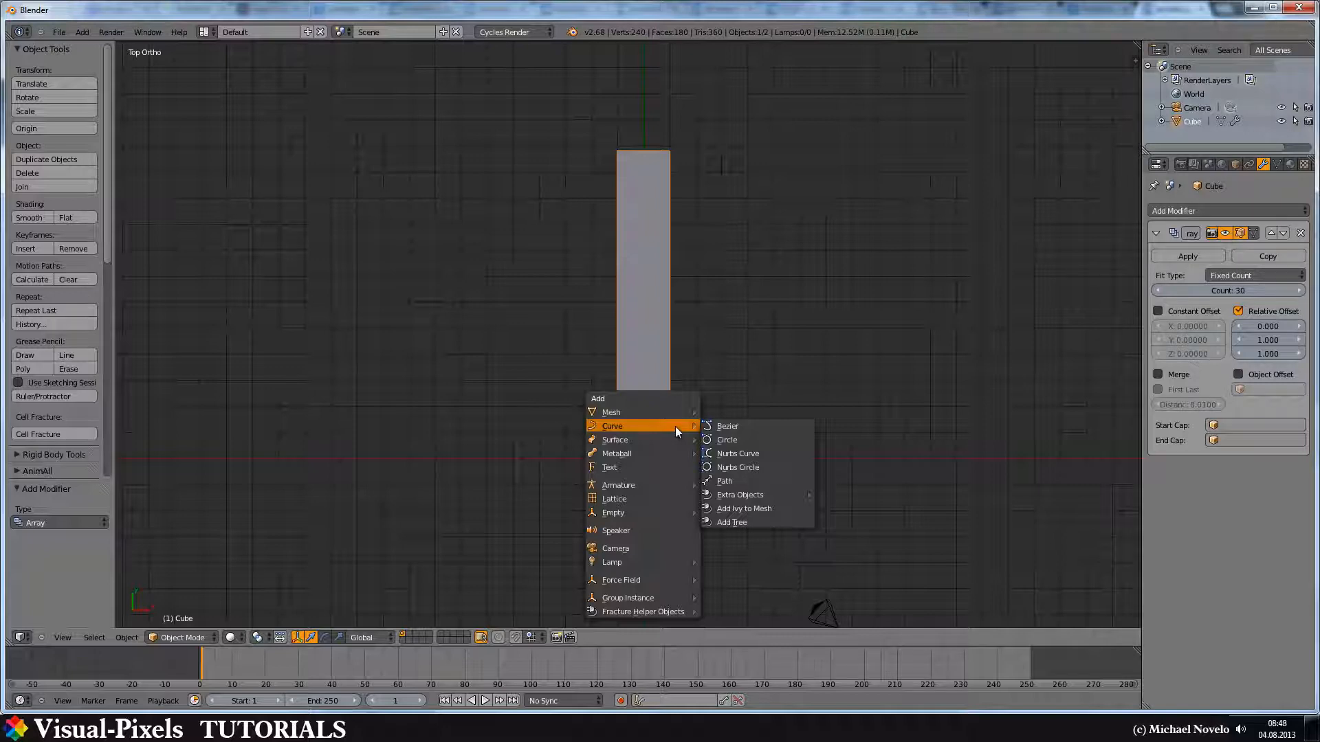
left_click(716, 428)
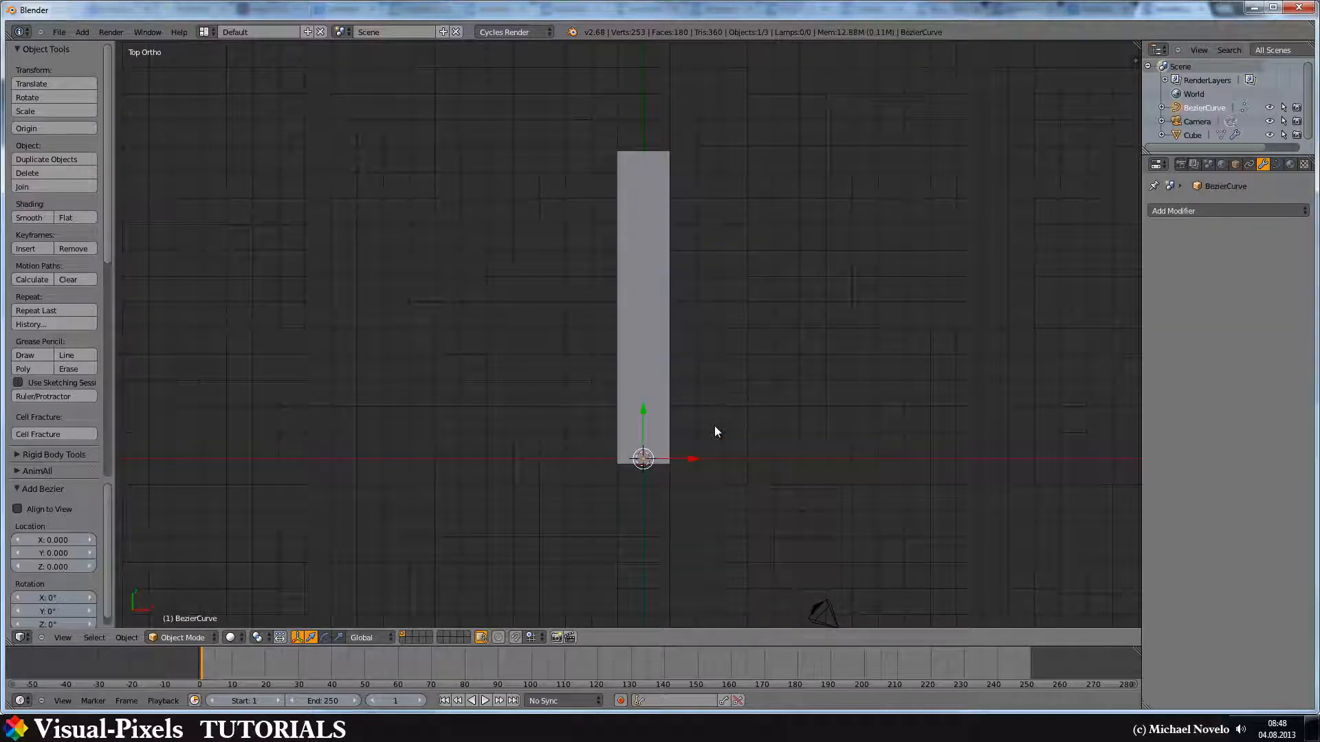
key("z")
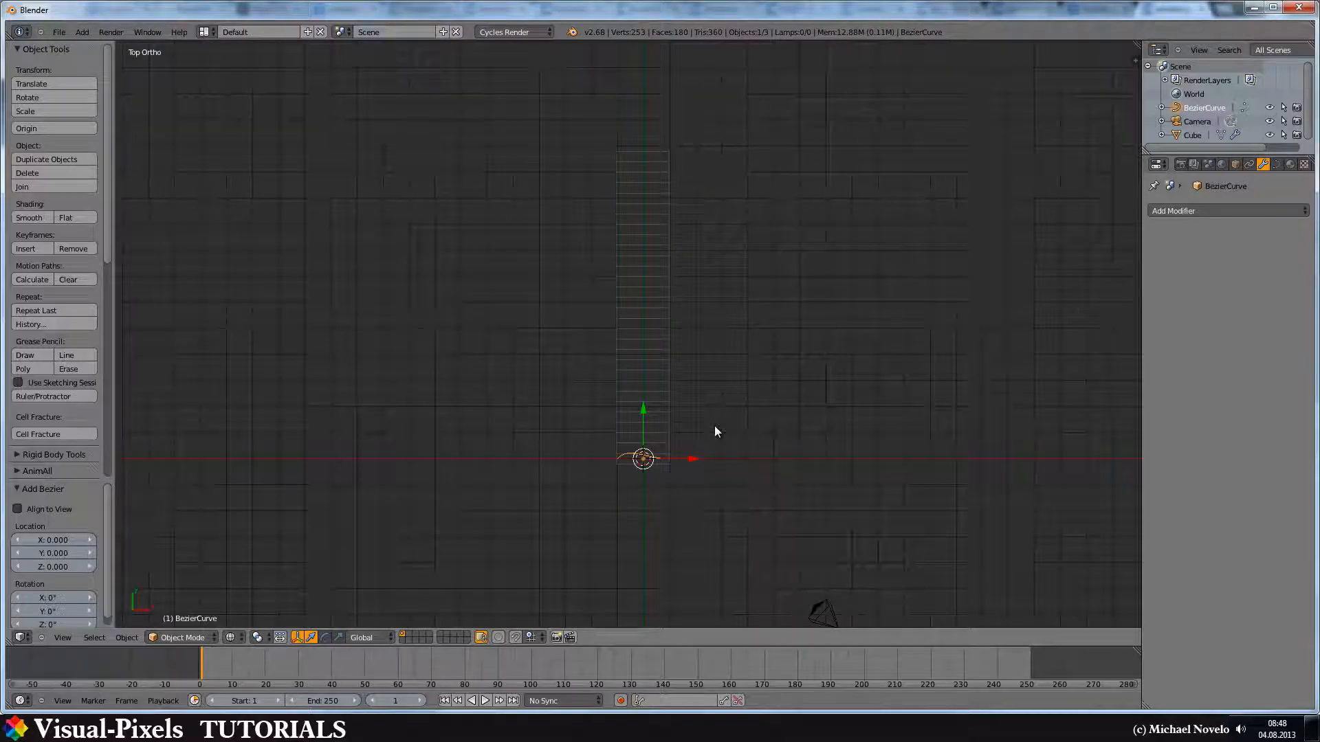
Rotate the Bezier curve by -90 degrees in the top view so it runs along the staircase
scroll(650, 471, "up", 4)
middle_click_drag(690, 432, 700, 259, "shift")
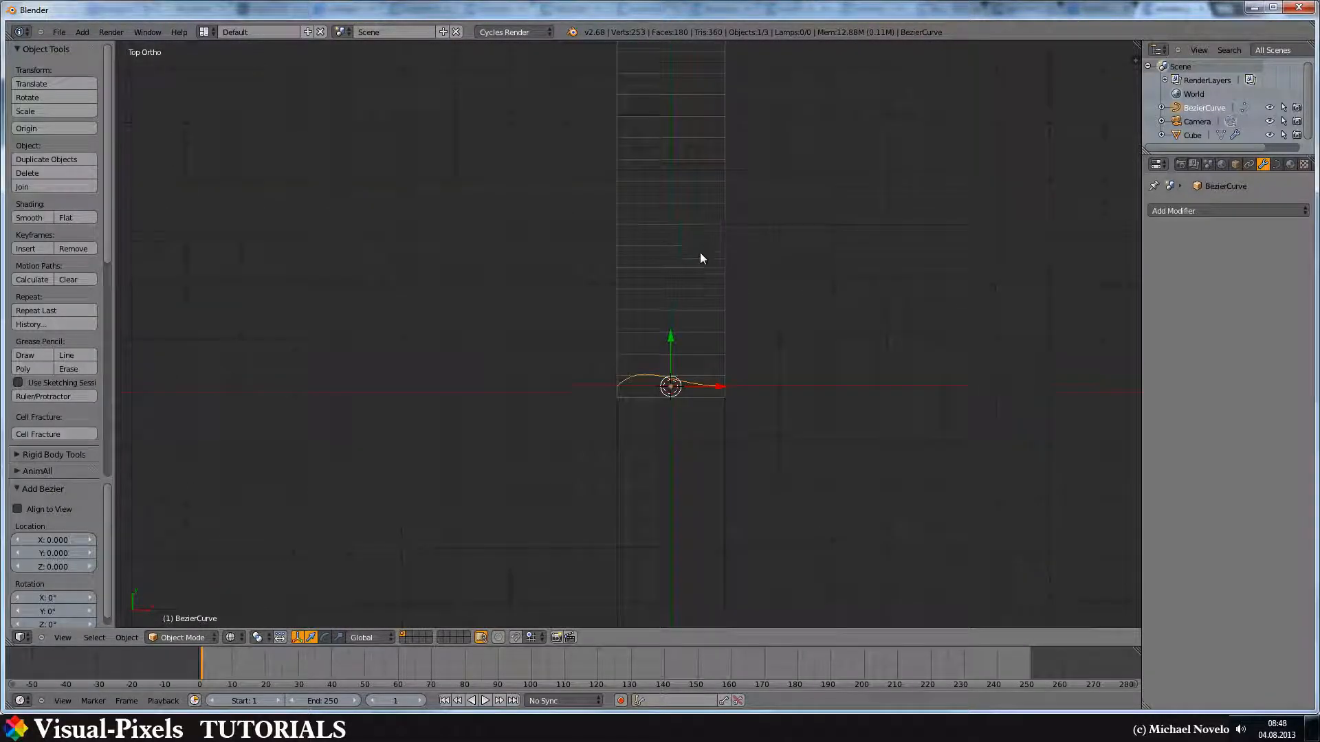
scroll(663, 382, "up", 3)
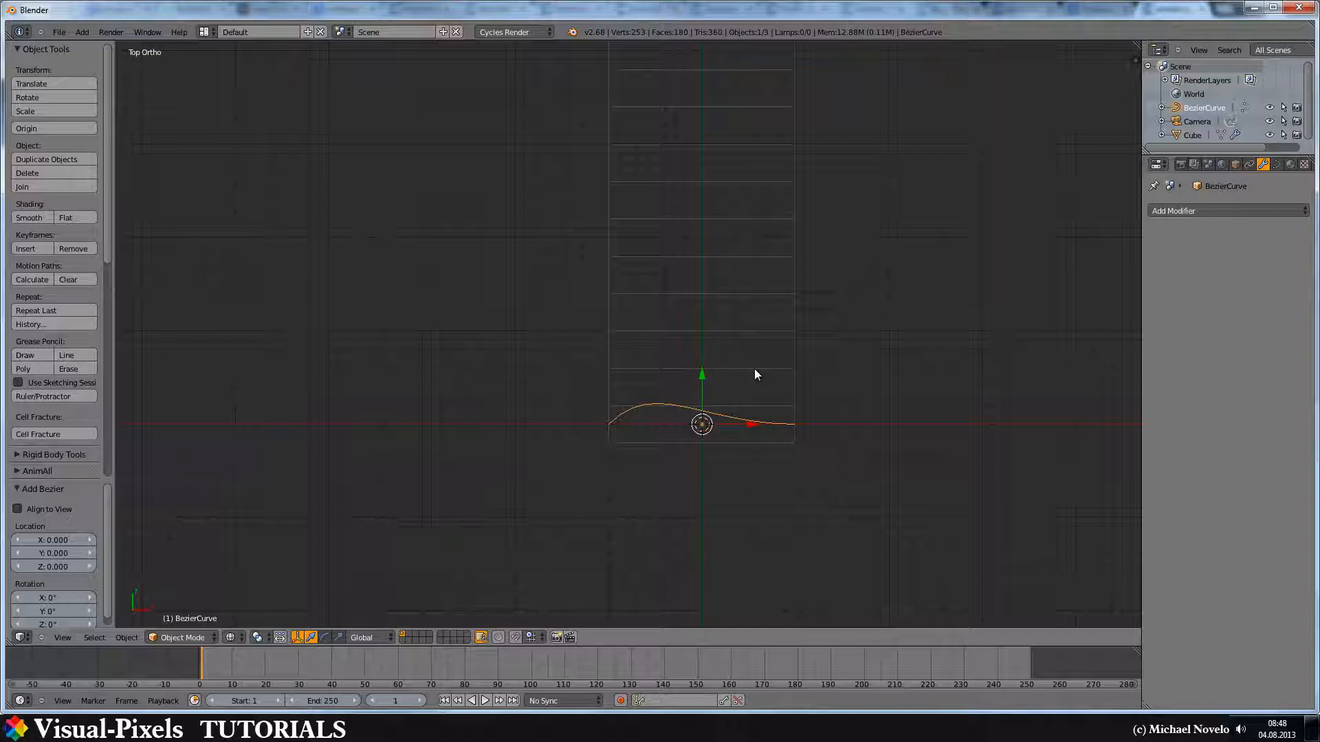
key("r")
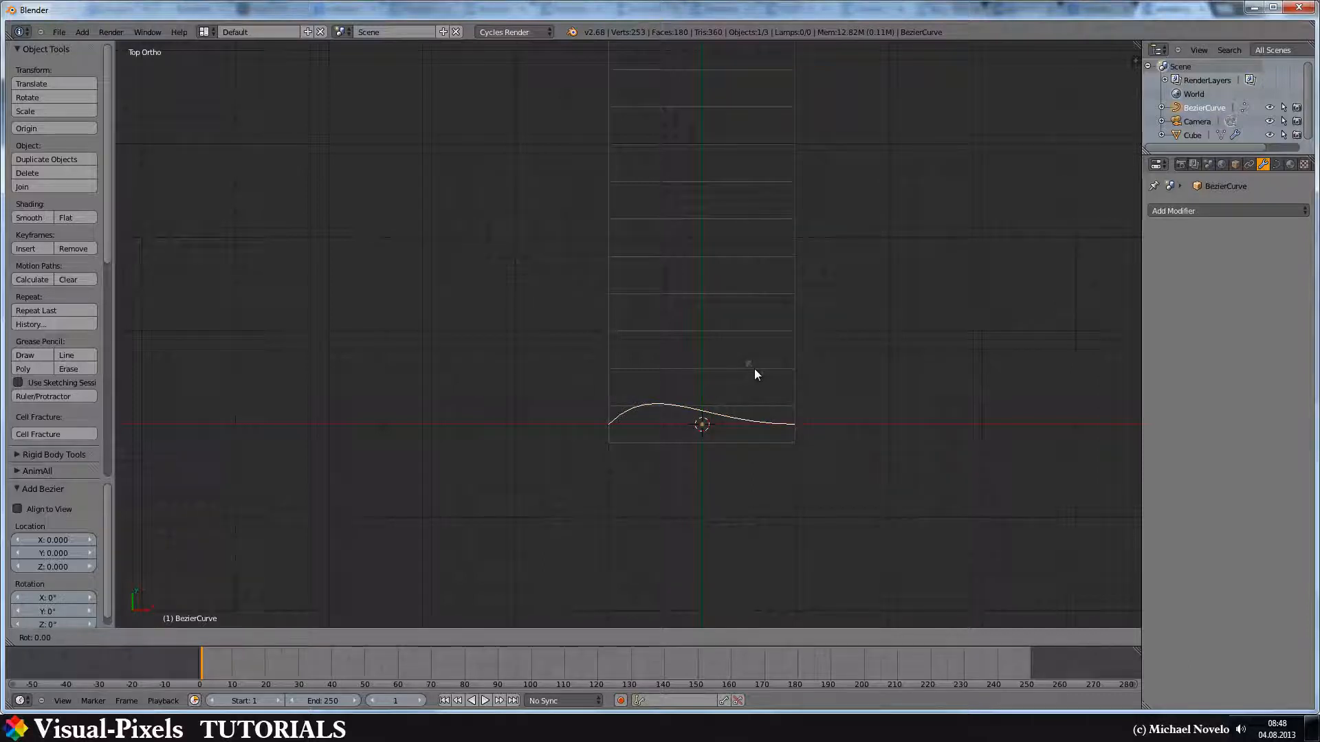
type("-90")
key("Return")
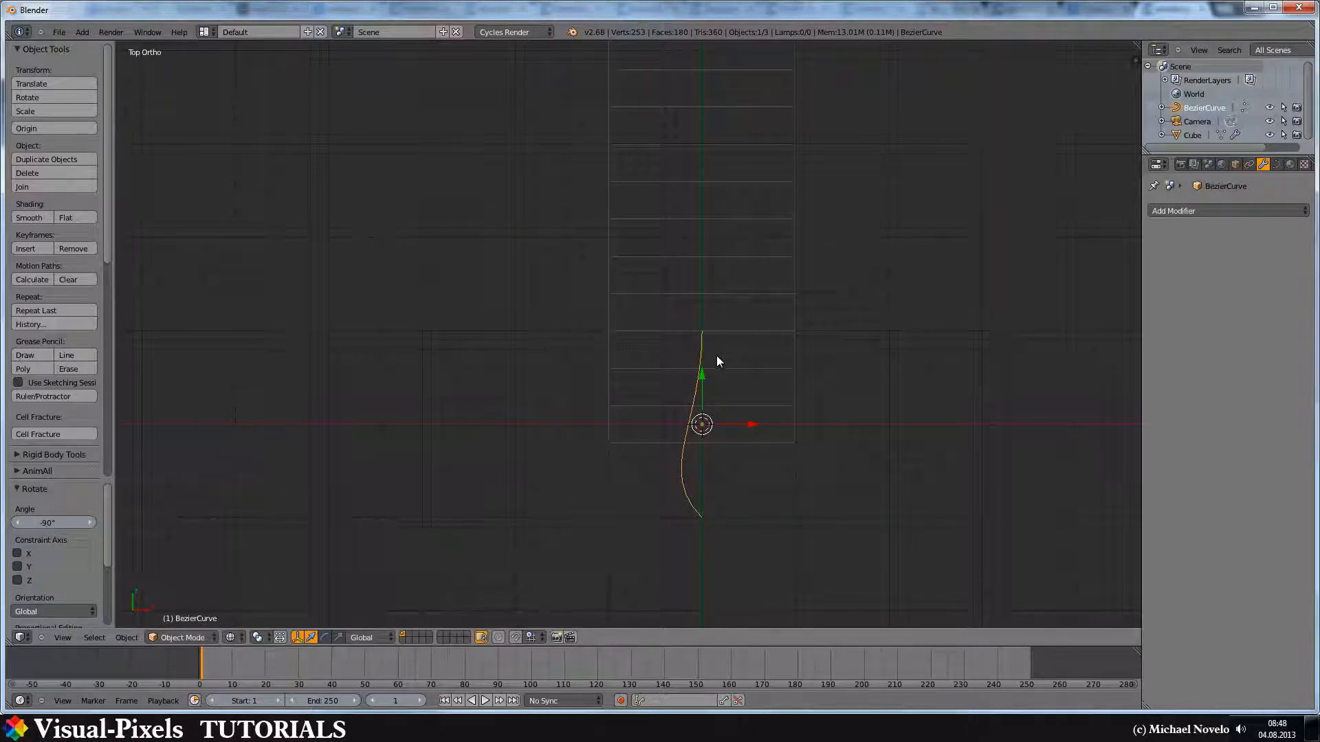
In Edit Mode, move all the curve's control points 1 unit along Y so its start lies on the object origin
key("Tab")
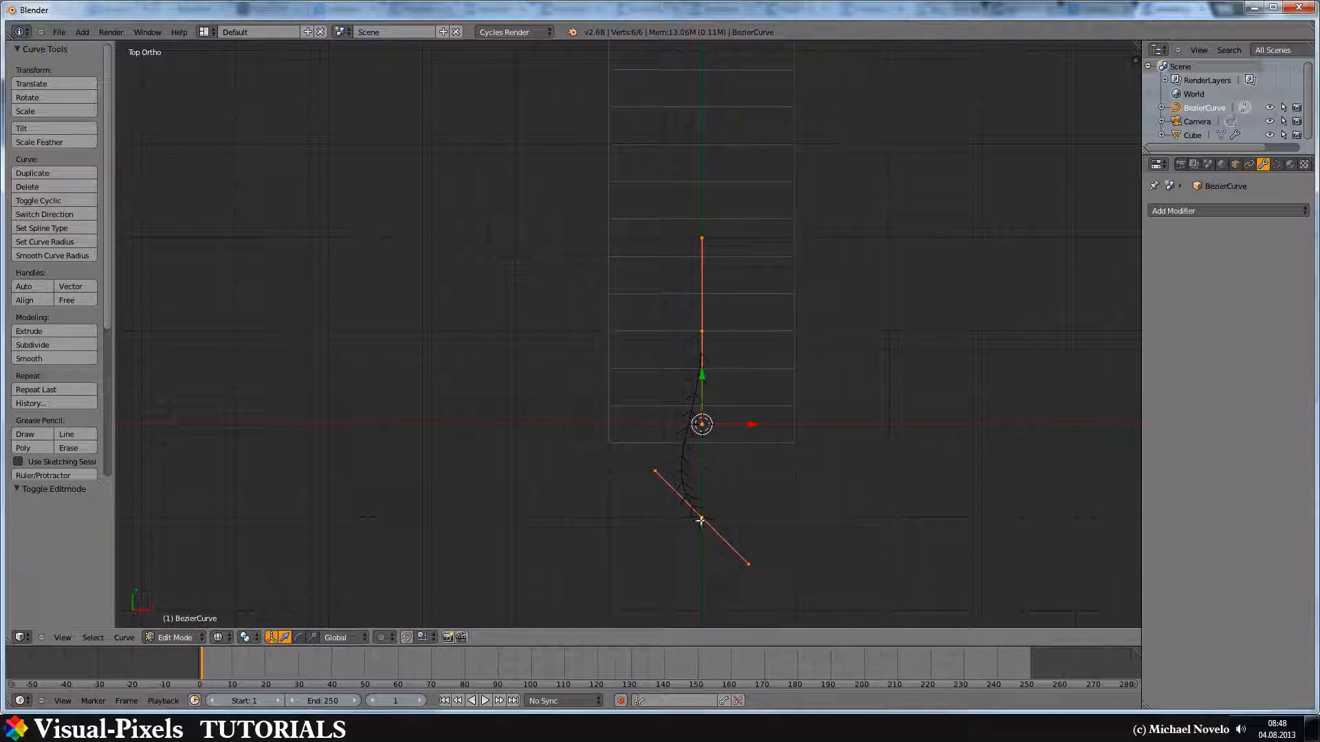
left_click_drag(702, 377, 702, 331)
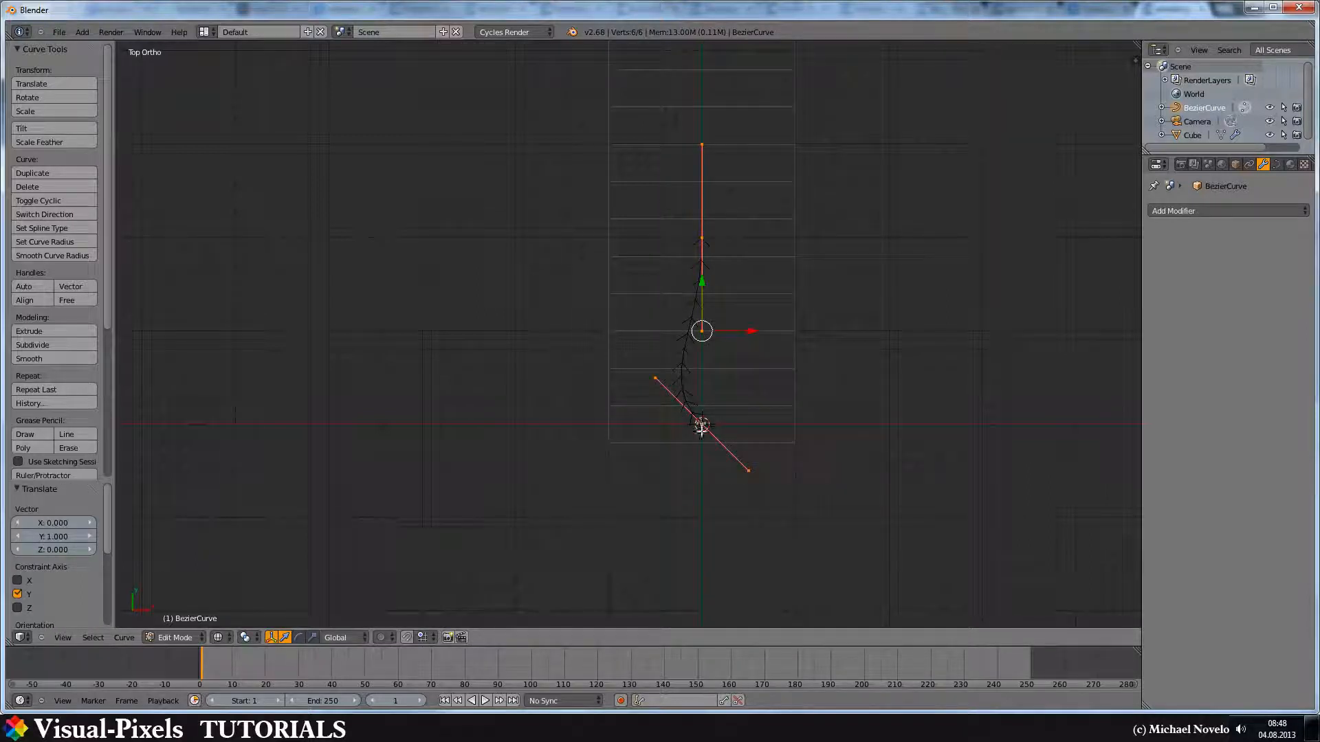
scroll(701, 431, "up", 4)
scroll(701, 431, "up", 1)
middle_click_drag(816, 433, 689, 330, "shift")
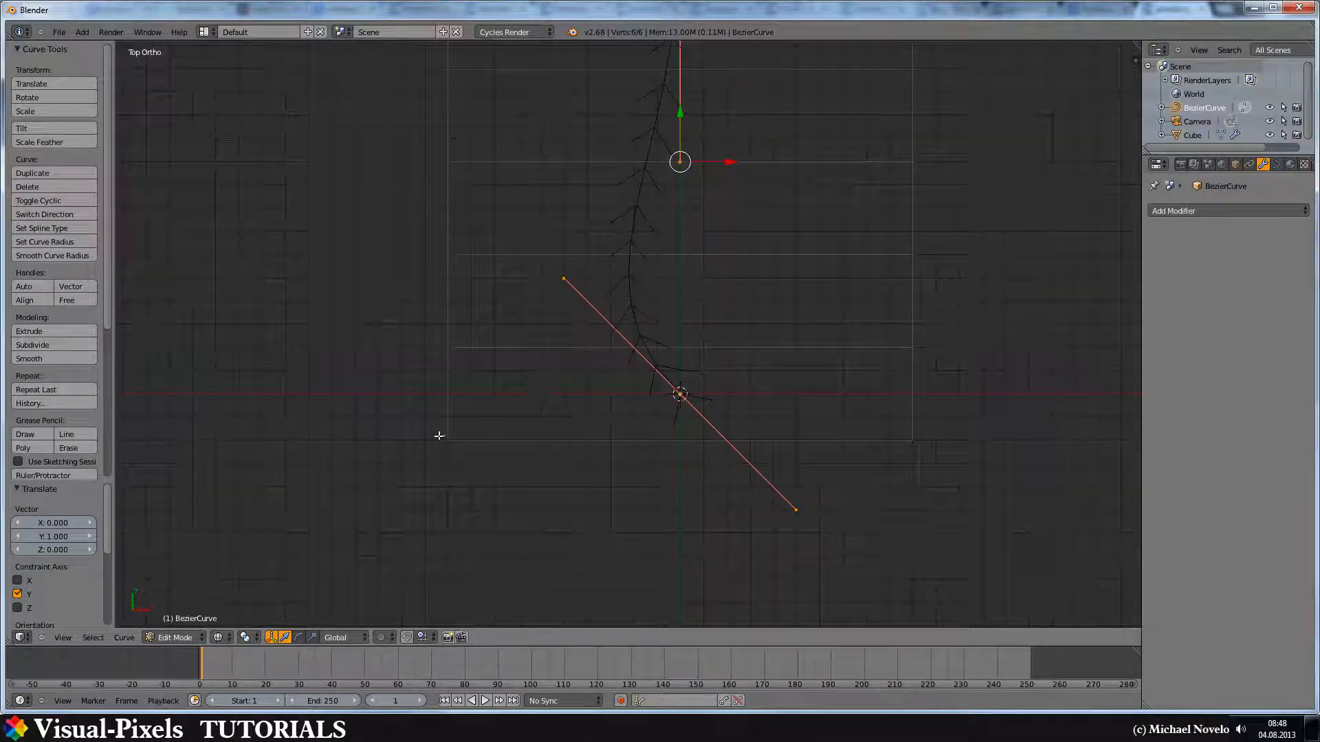
Switch the Bezier curve's shape from 3D to 2D in its curve data settings
middle_click_drag(863, 410, 763, 324)
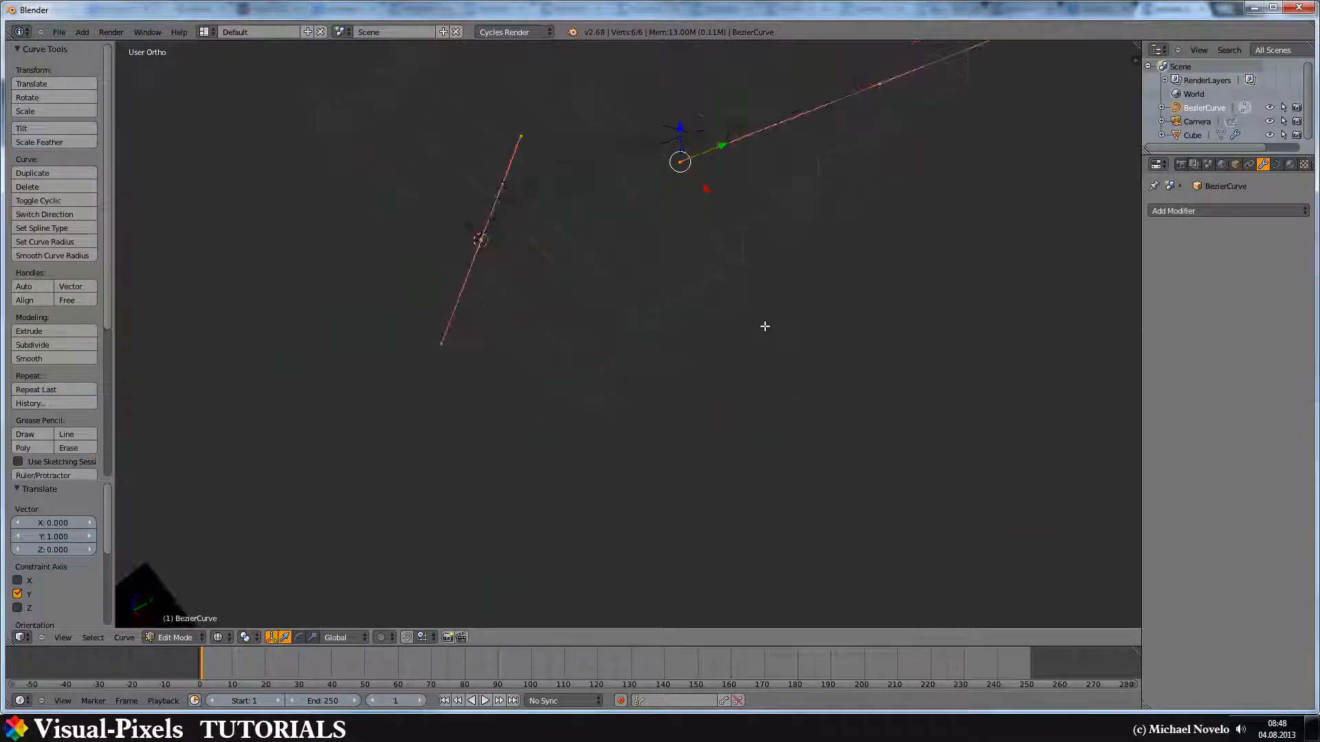
left_click(1277, 164)
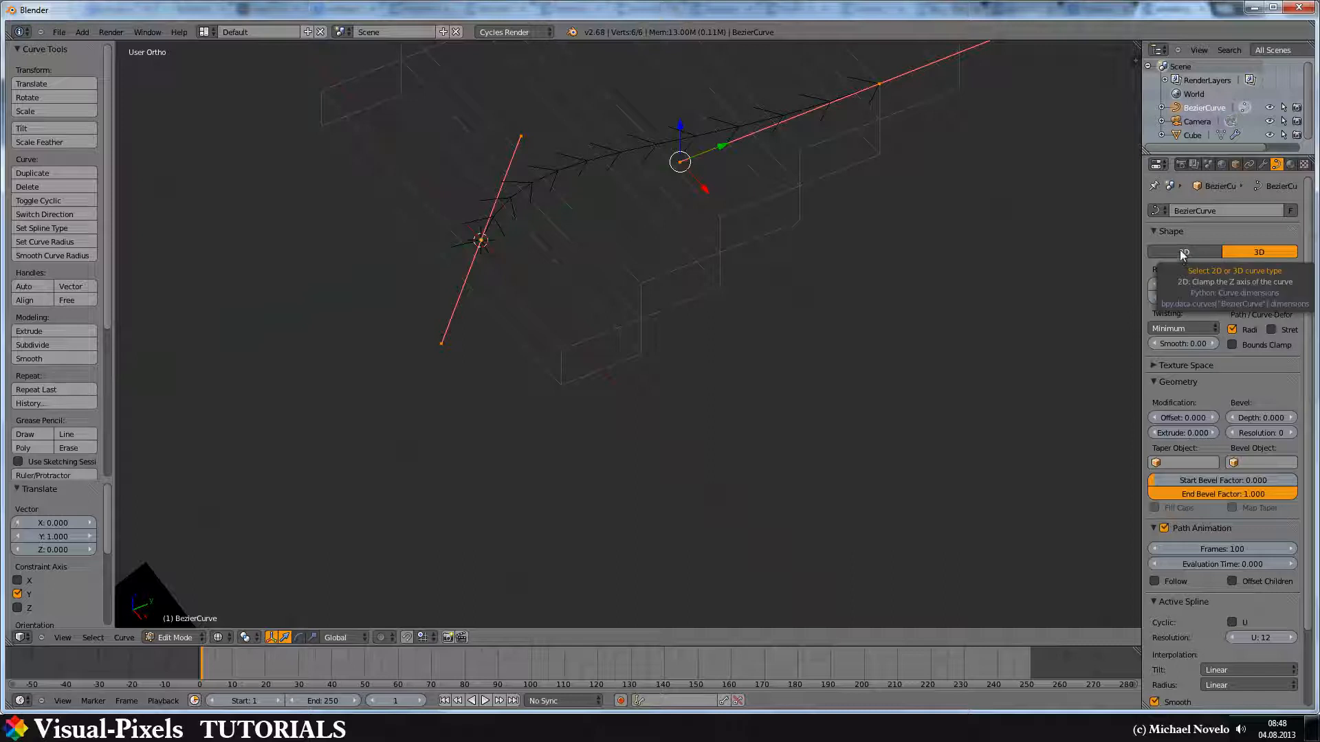
left_click(1181, 253)
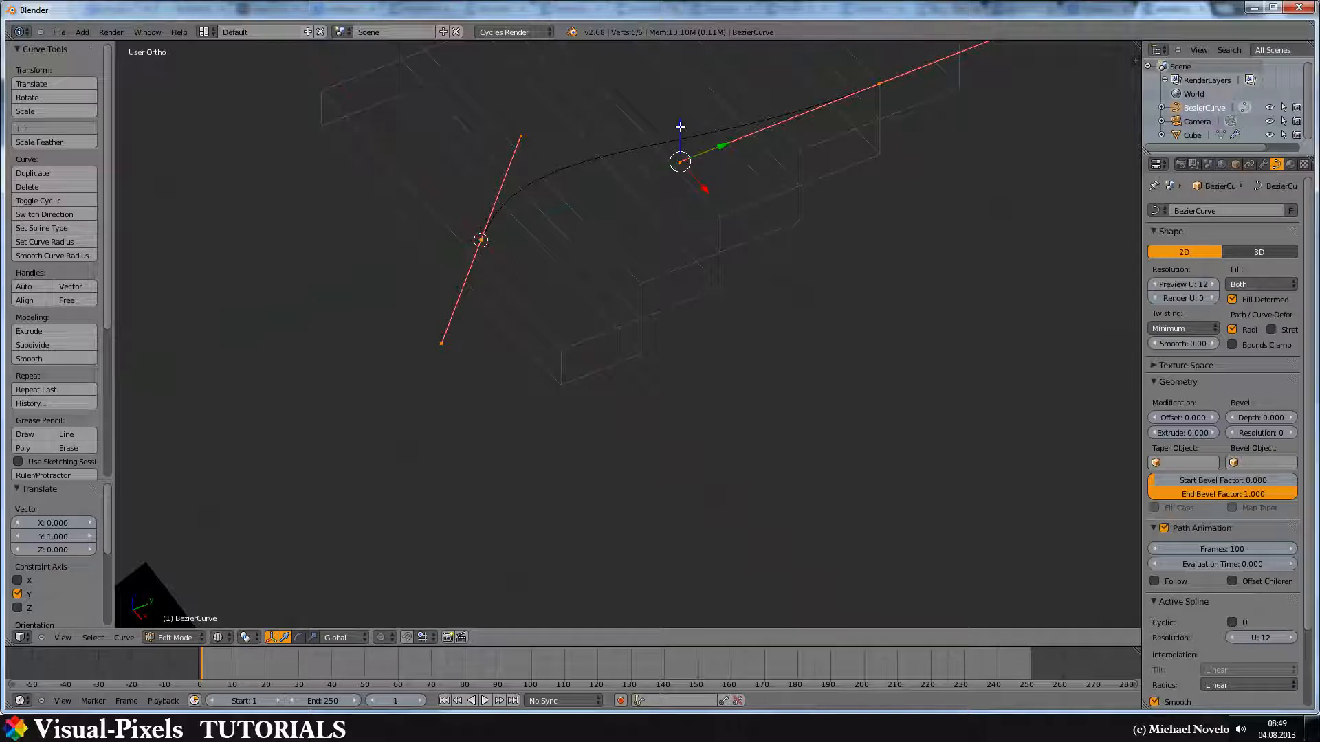
Try to move the 2D curve's control points along the Z axis
key("g")
key("z")
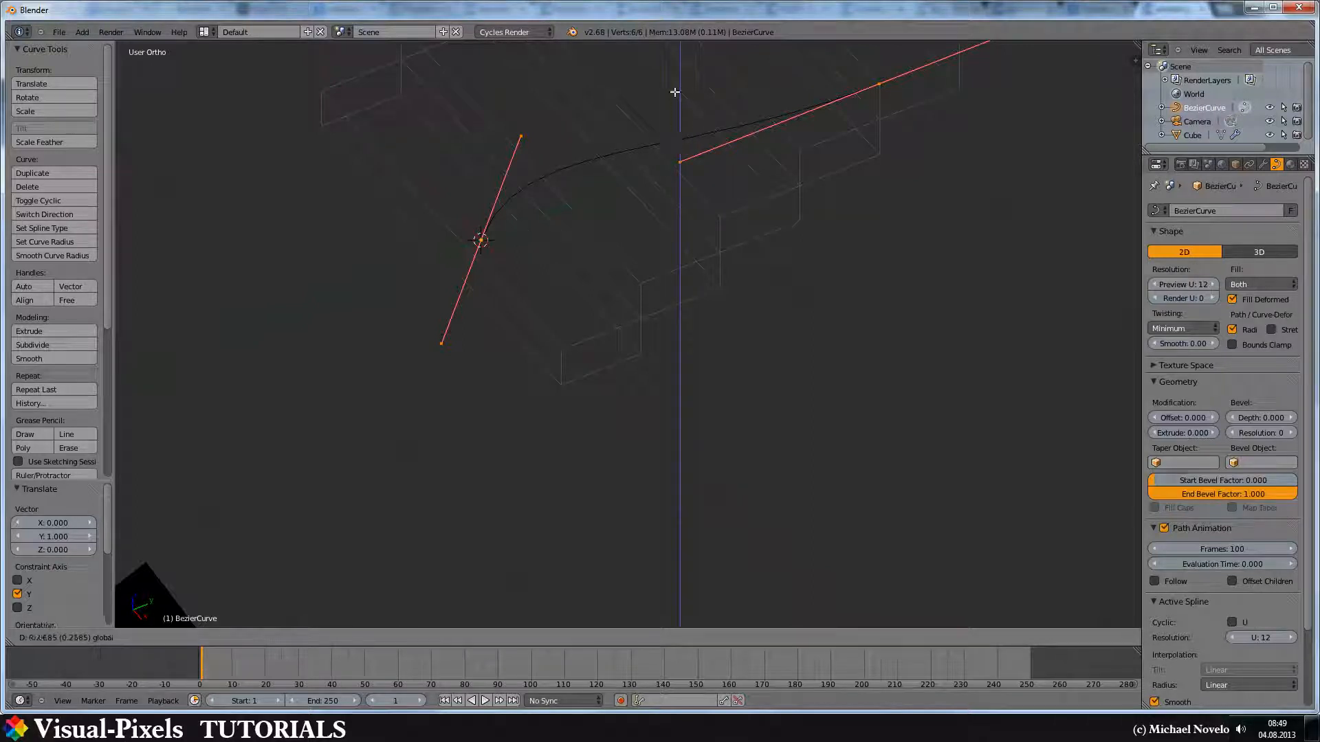
left_click_drag(676, 119, 676, 123)
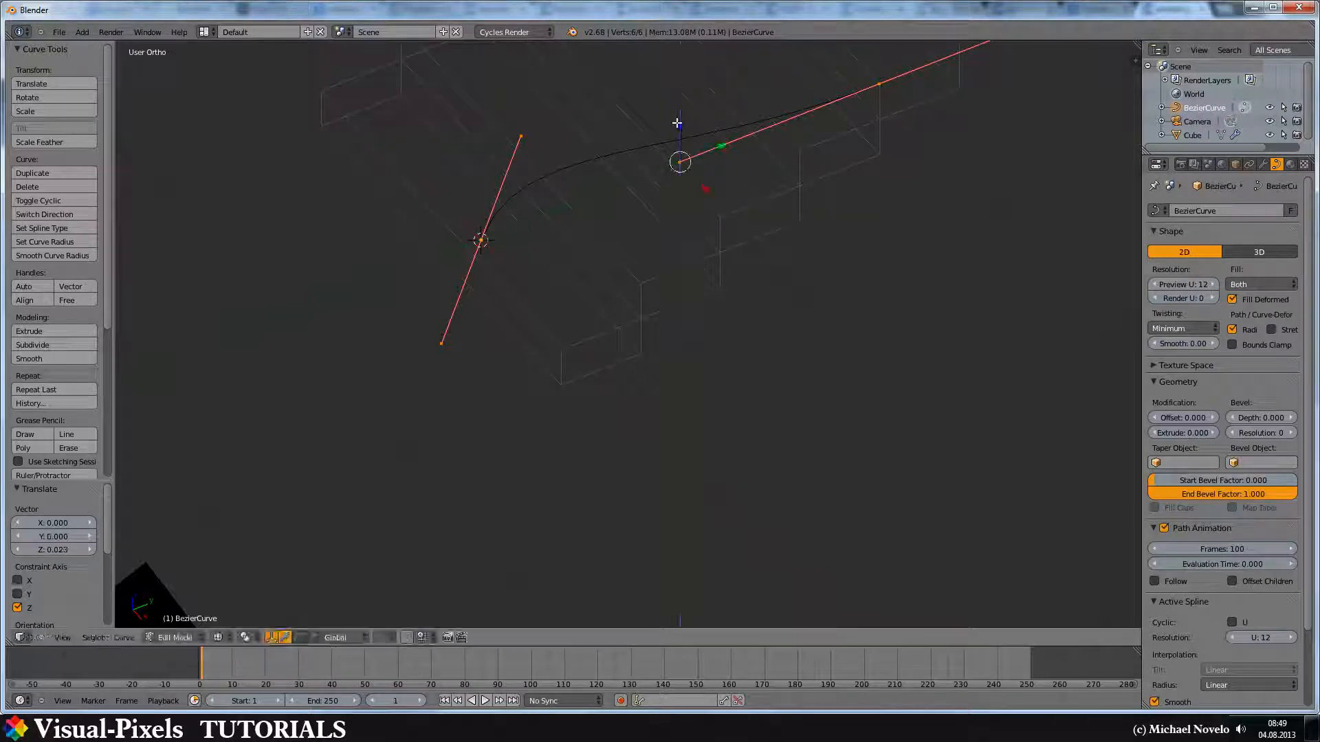
middle_click_drag(676, 123, 677, 123)
In the top view, rotate the curve's start point 45 degrees so its handles align with the Y axis, and return to Object Mode
key("KP_7")
middle_click_drag(167, 203, 633, 303, "shift")
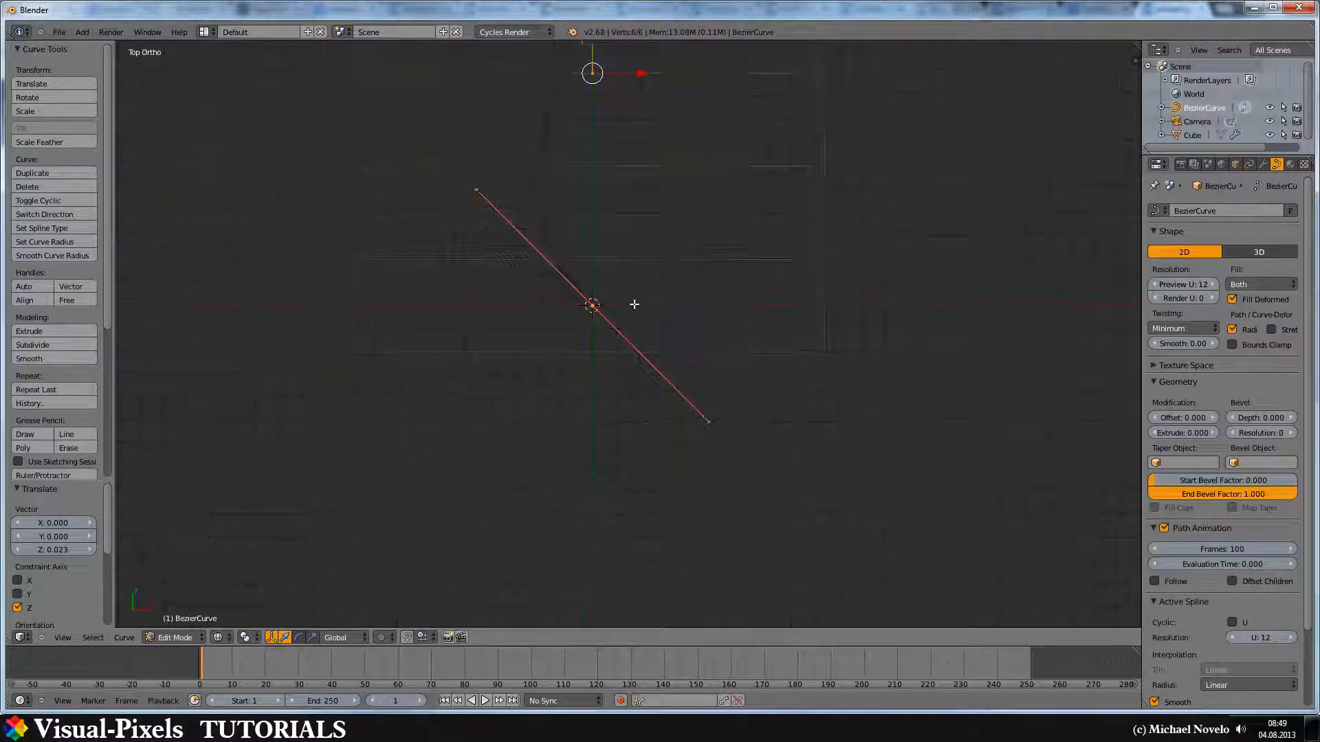
right_click(596, 303)
key("r")
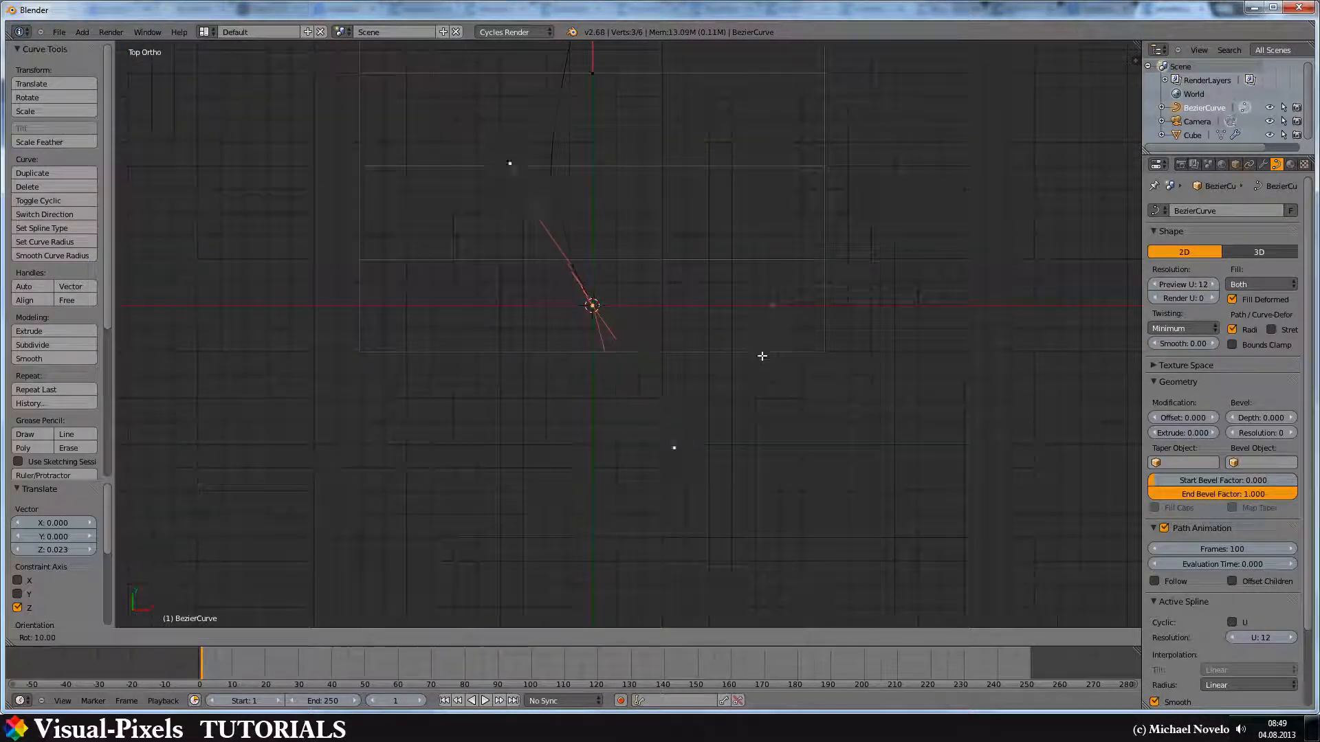
left_click(732, 414, "ctrl")
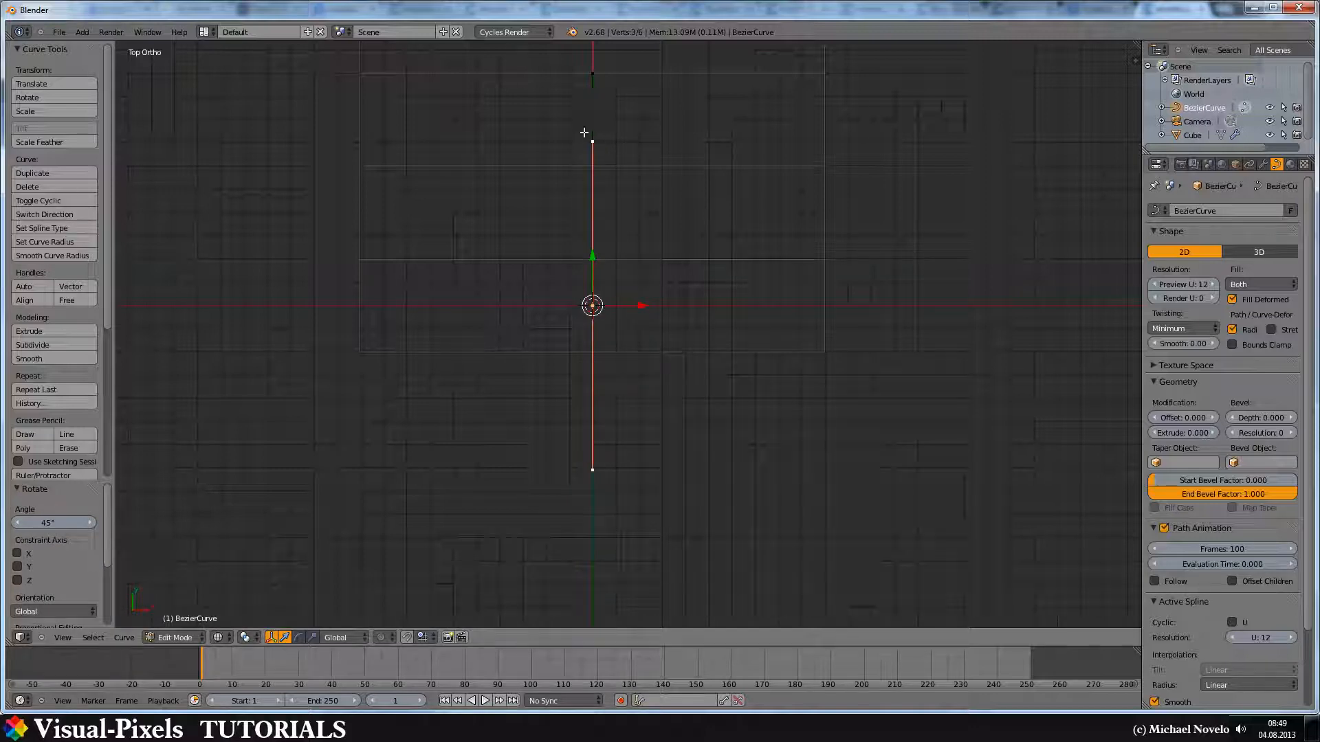
middle_click_drag(759, 115, 736, 315, "shift")
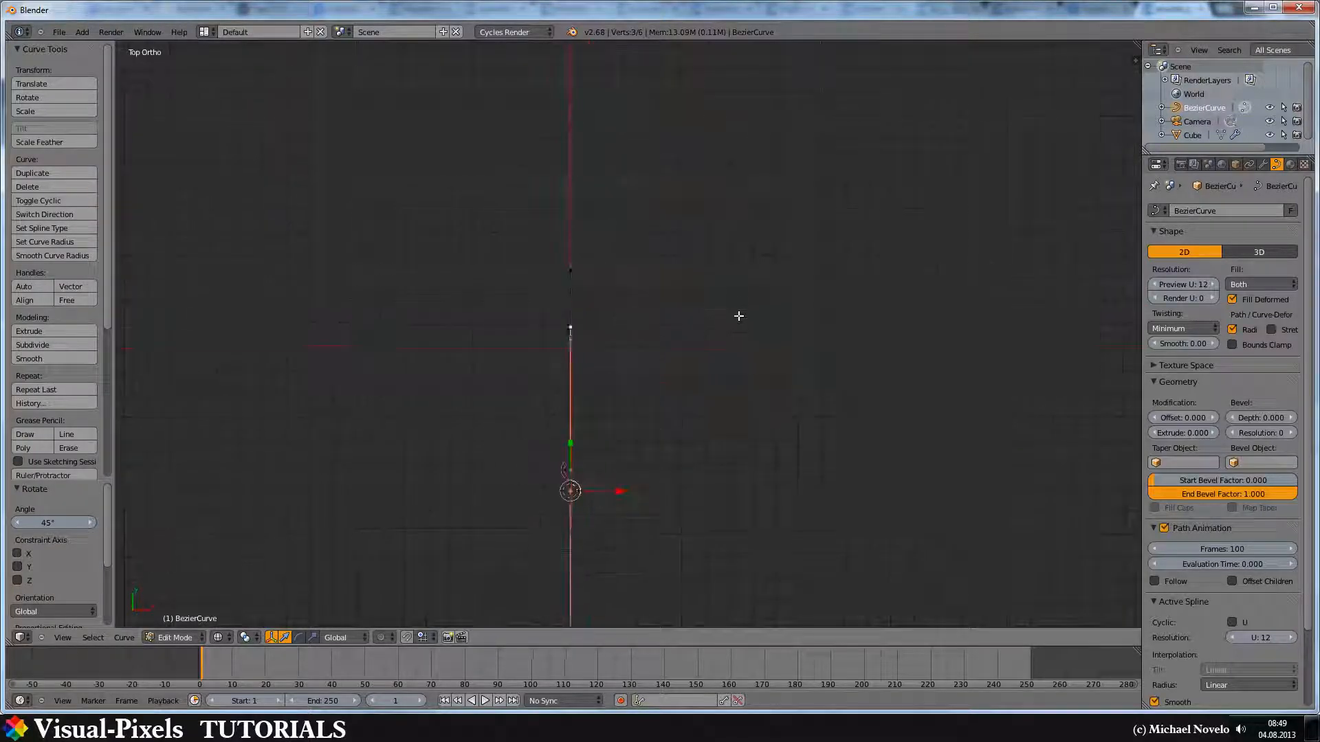
scroll(730, 185, "down", 5)
scroll(728, 146, "down", 3)
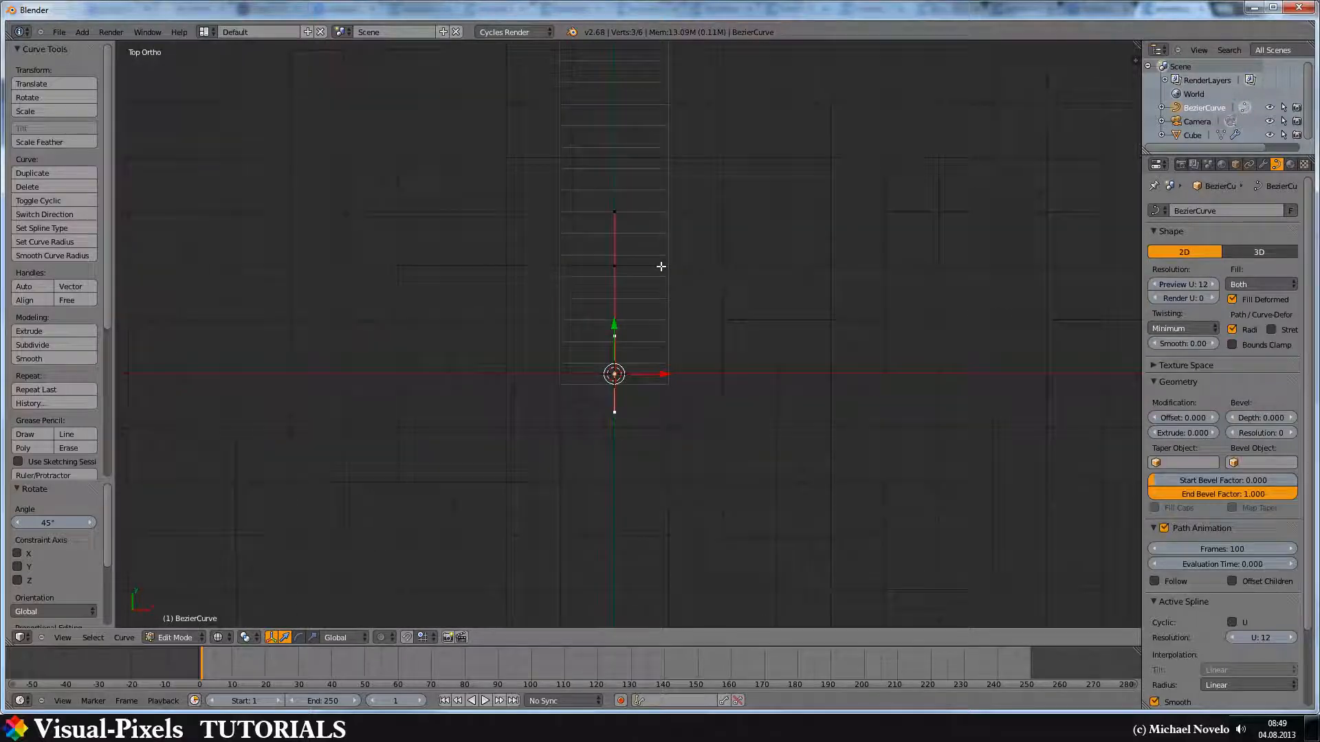
key("Tab")
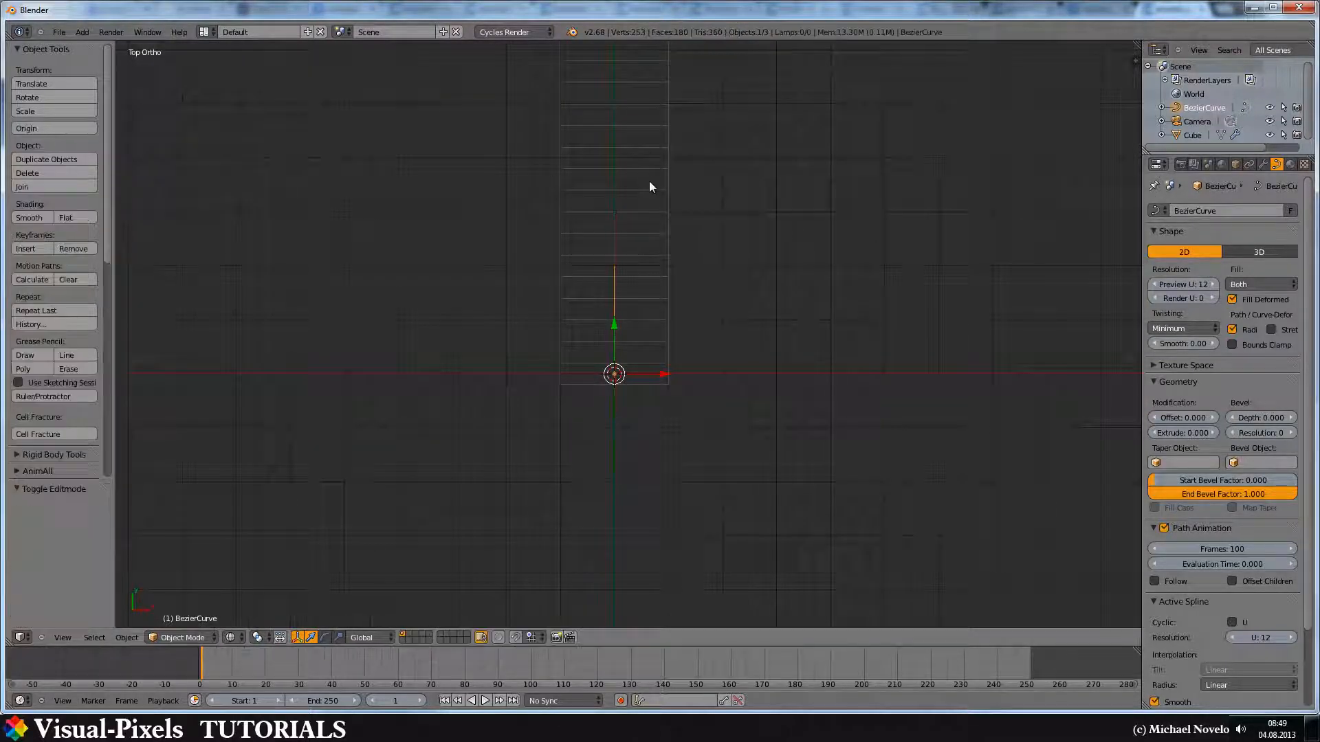
Add a Curve modifier to the staircase below its array and set BezierCurve as the deforming object
right_click(651, 199)
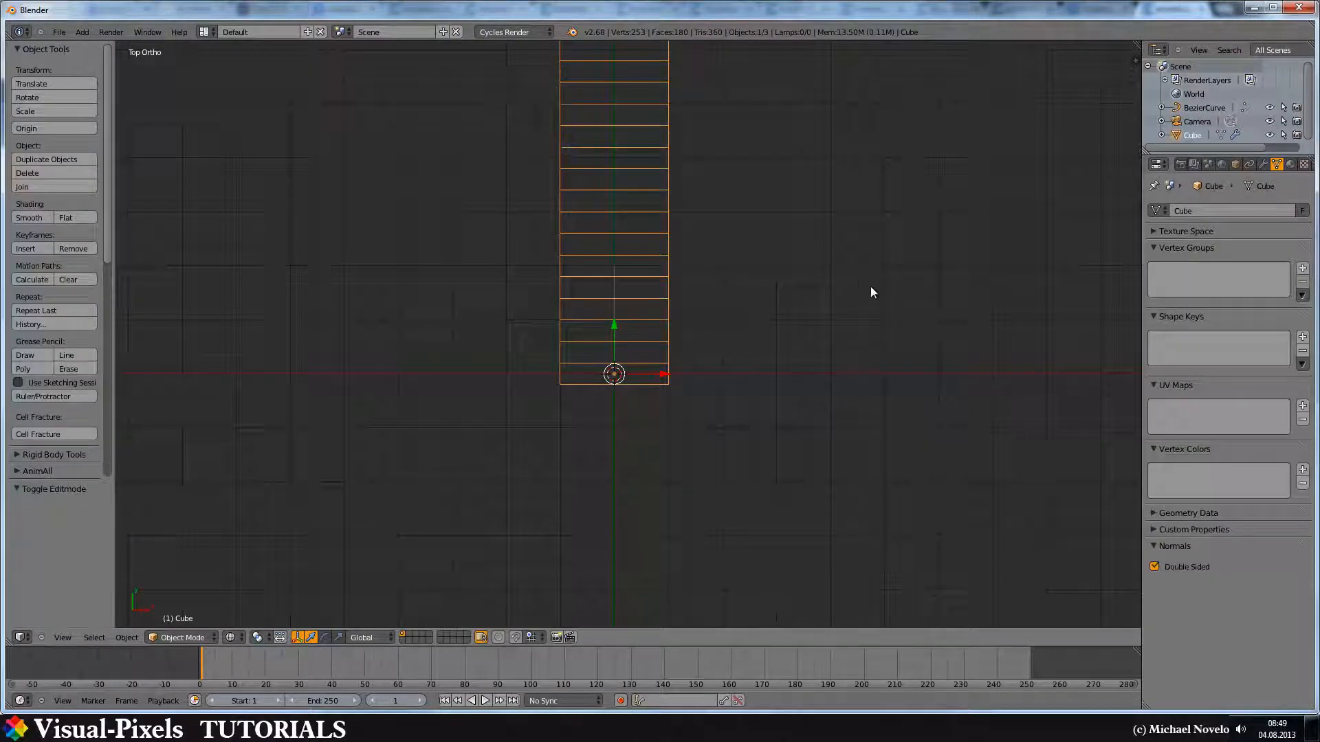
left_click(1262, 164)
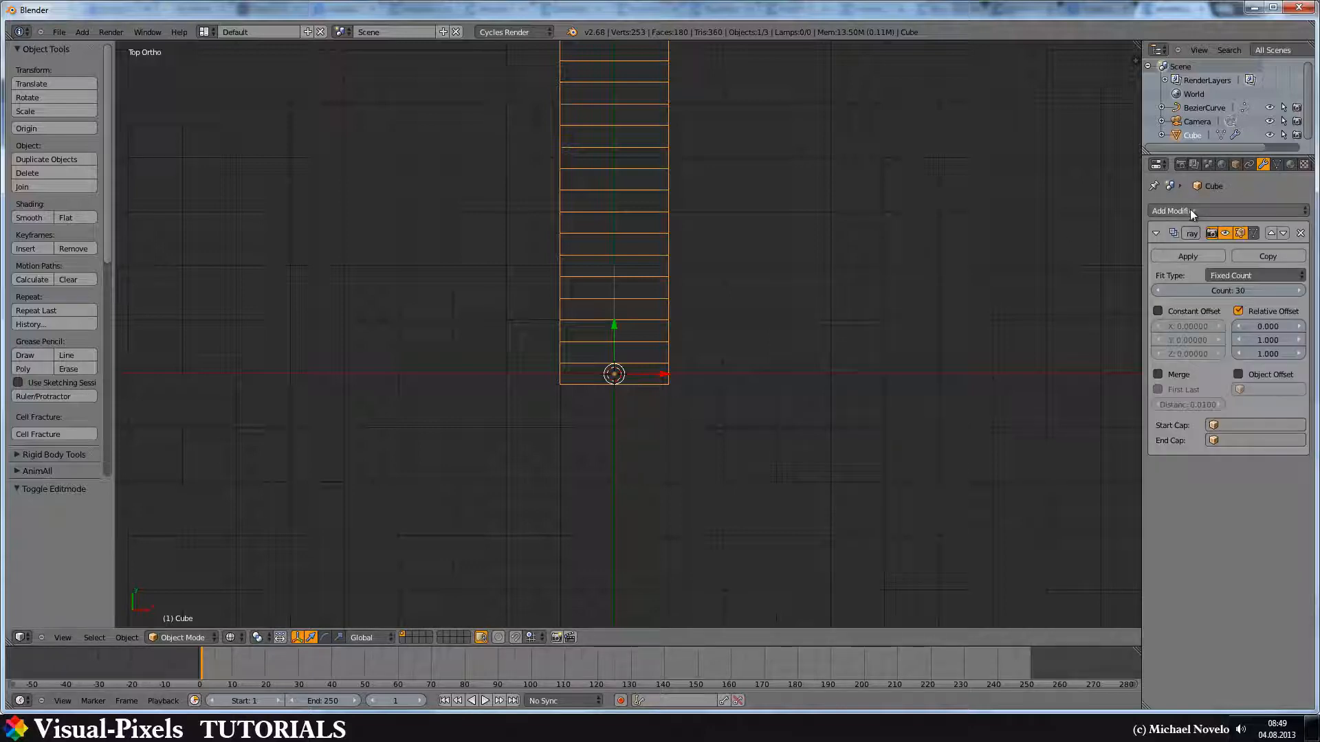
left_click(1189, 211)
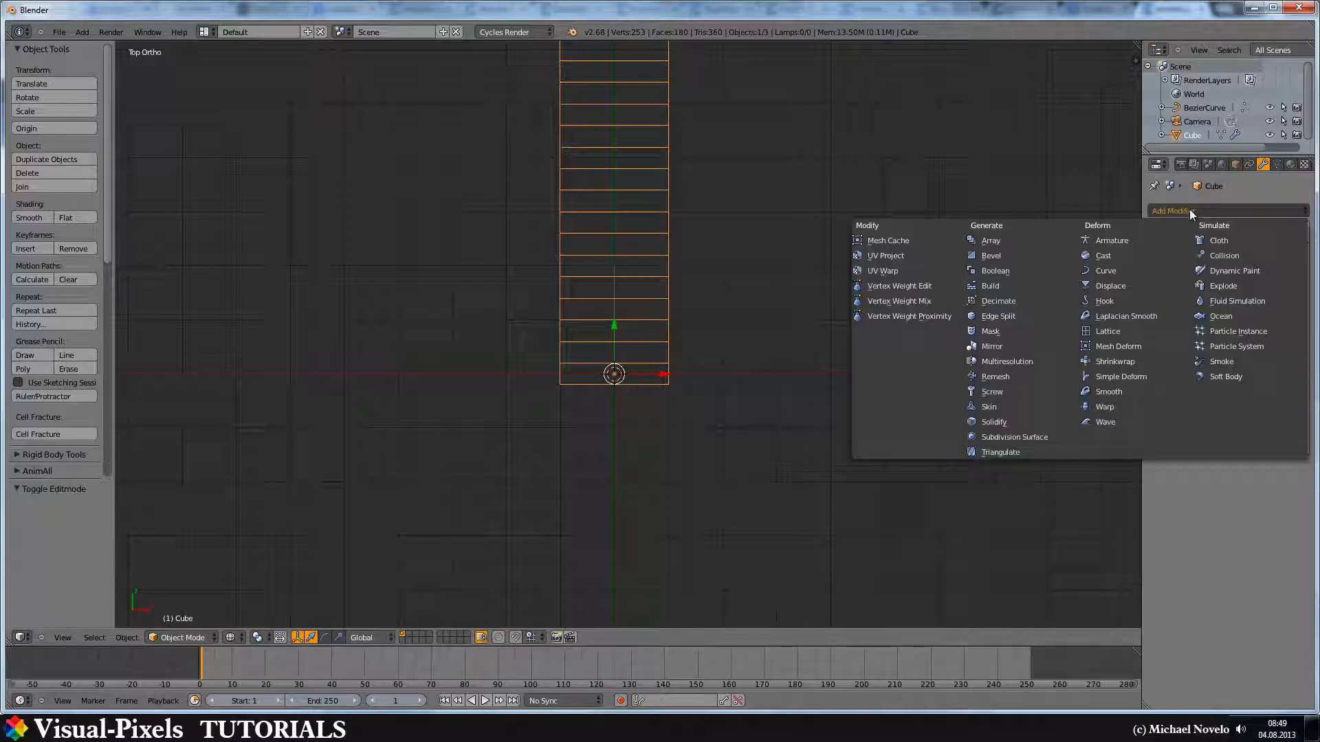
left_click(1106, 271)
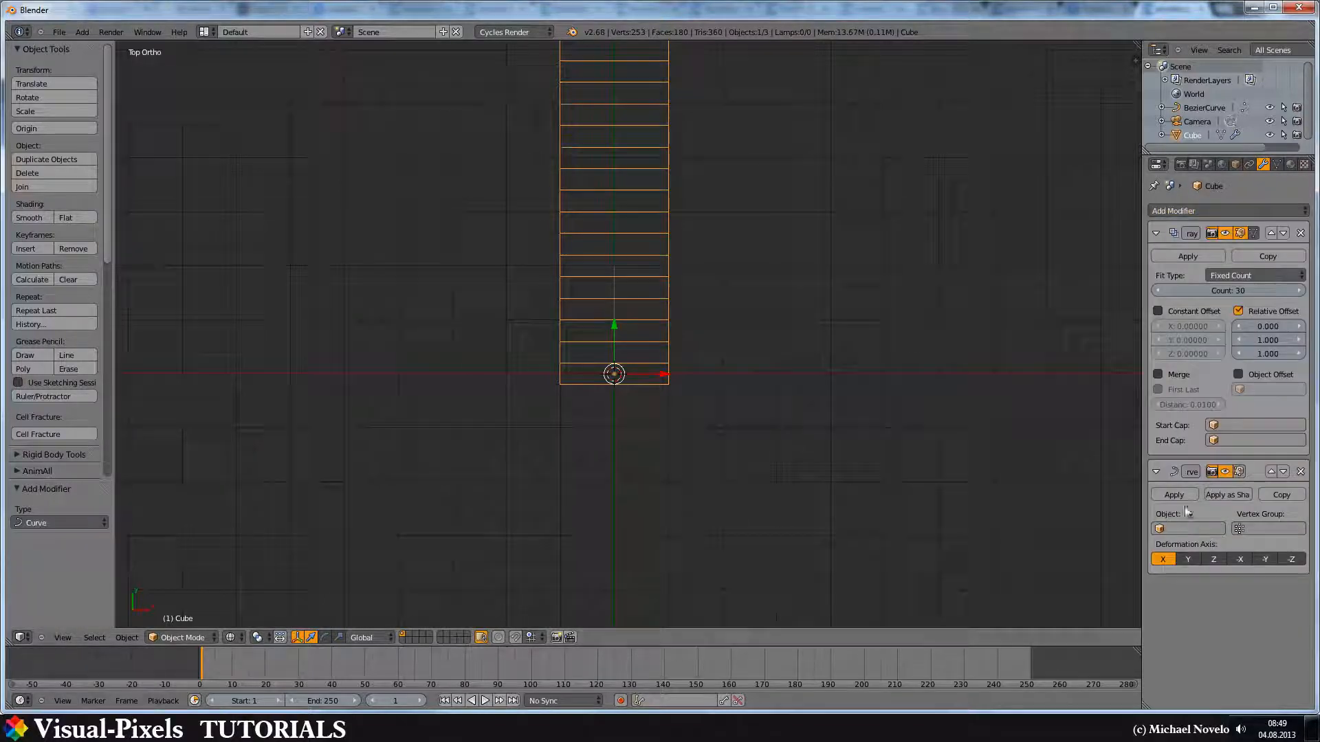
left_click(1160, 533)
left_click(1197, 549)
In the curve's Edit Mode, move its end point about 6.45 units along Y to lengthen the path
middle_click_drag(826, 224, 757, 260)
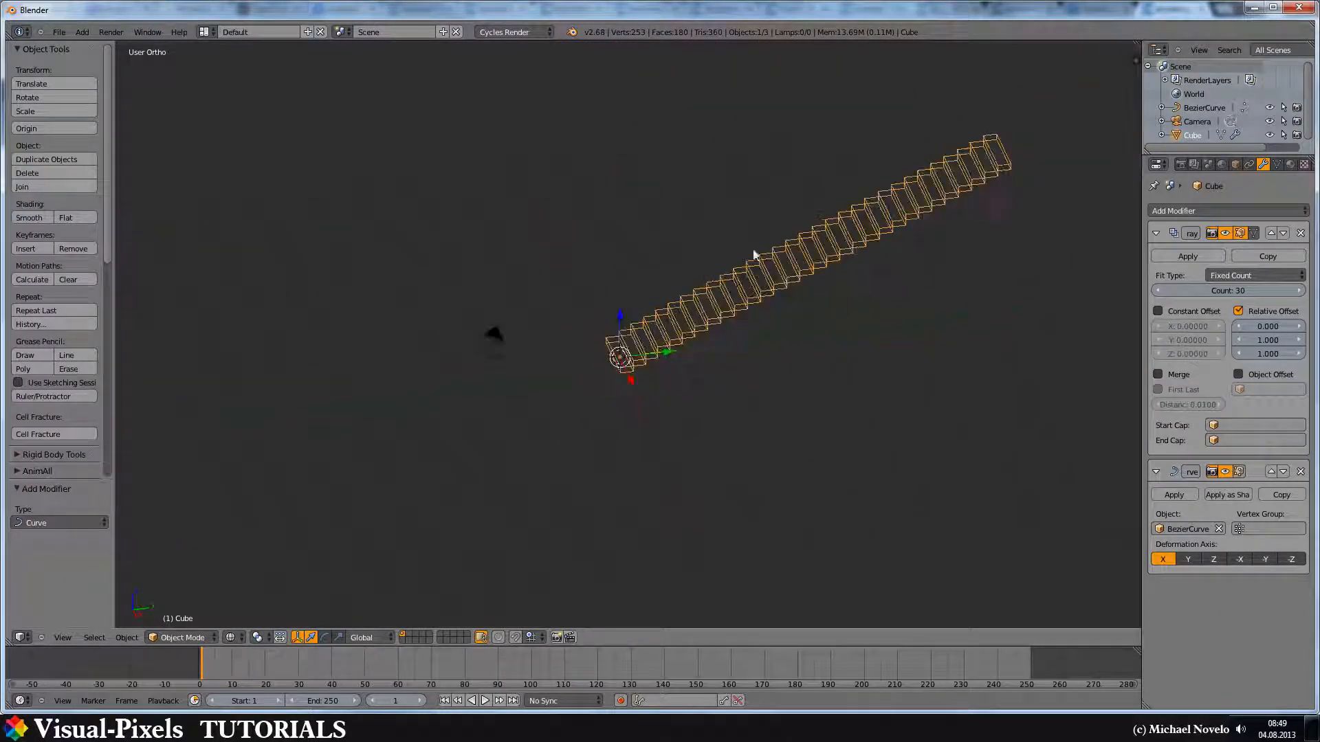
right_click(674, 357)
key("Tab")
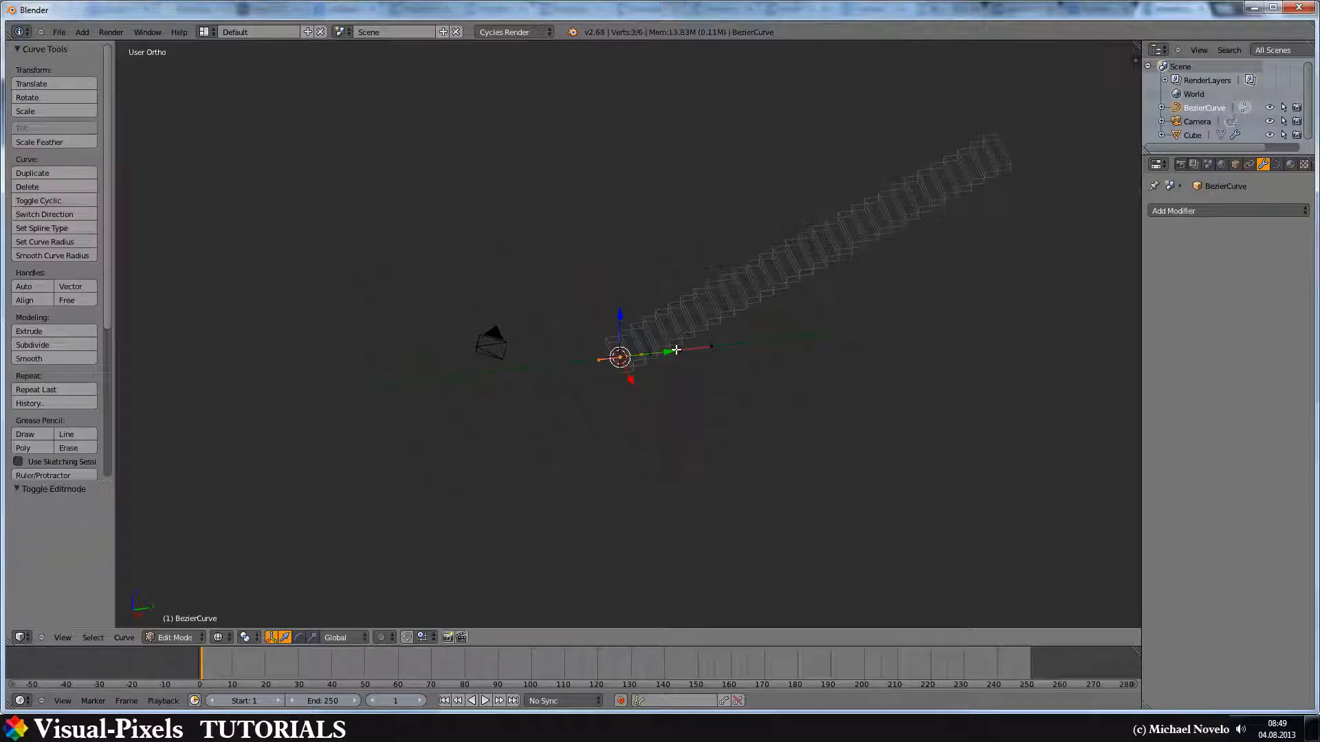
right_click(681, 351)
left_click_drag(735, 341, 930, 322)
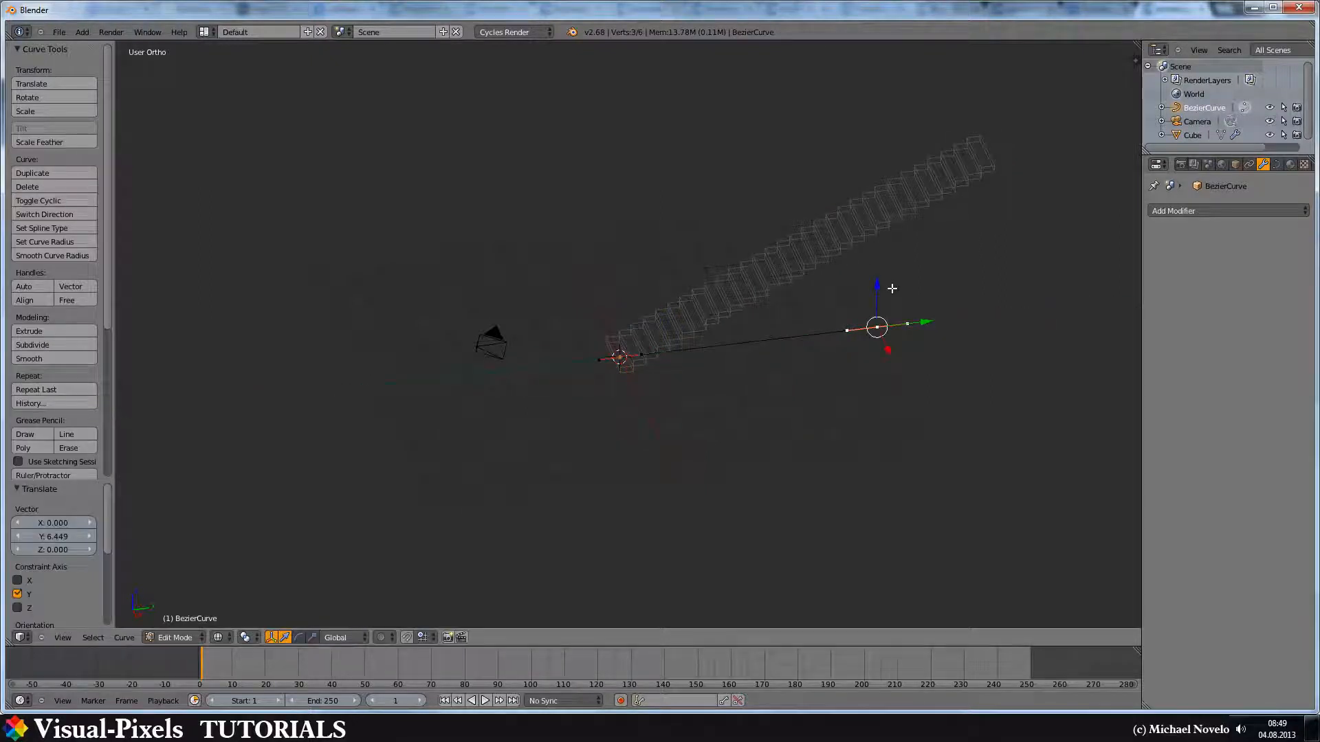
In the top view, move the curve's end point about 7.96 units in X and 0.57 in Y, and rotate it about 90 degrees
key("KP_7")
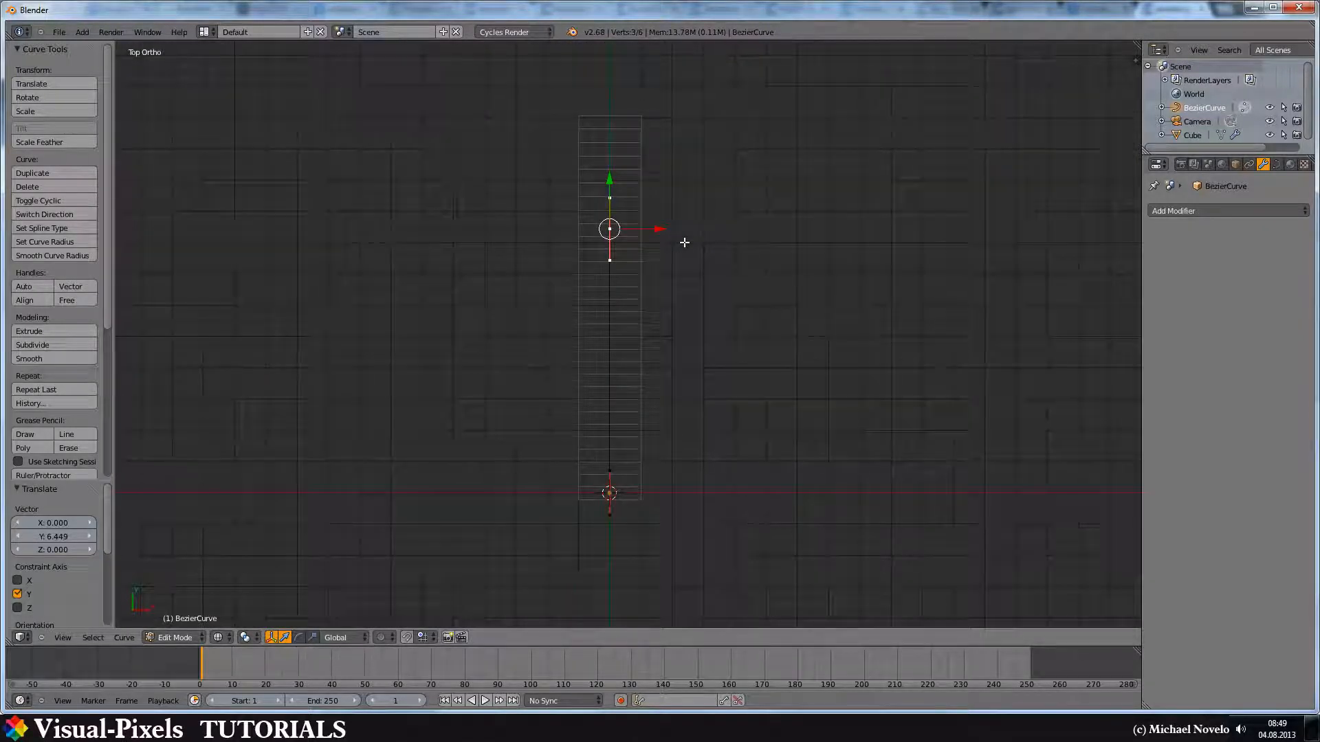
key("g")
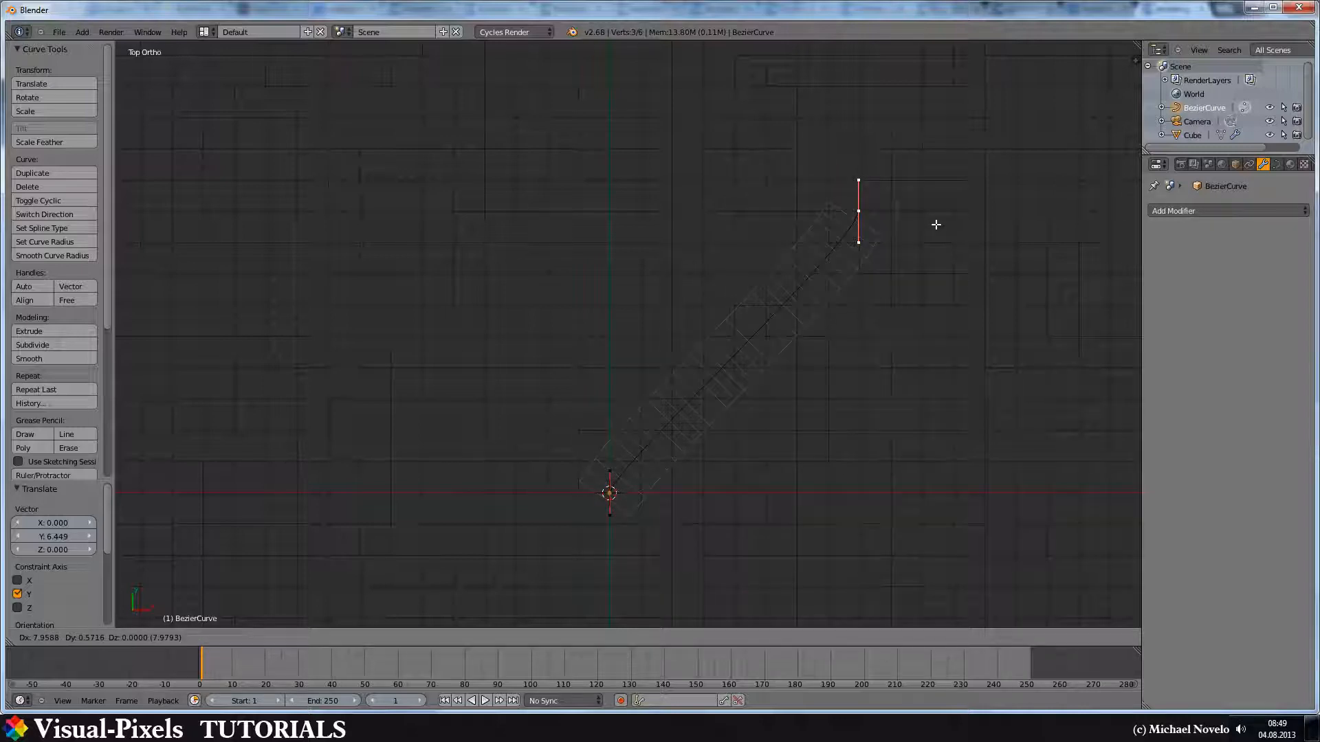
left_click(936, 224)
key("r")
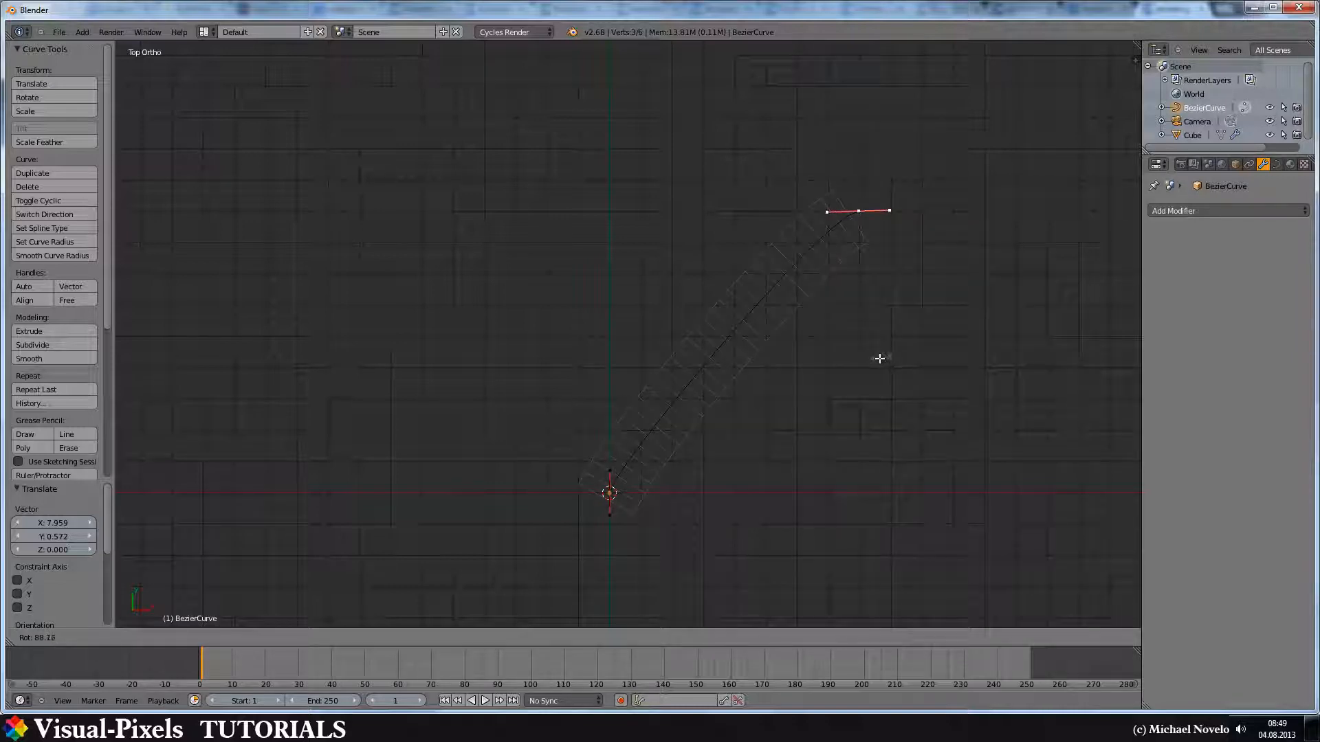
left_click(878, 360)
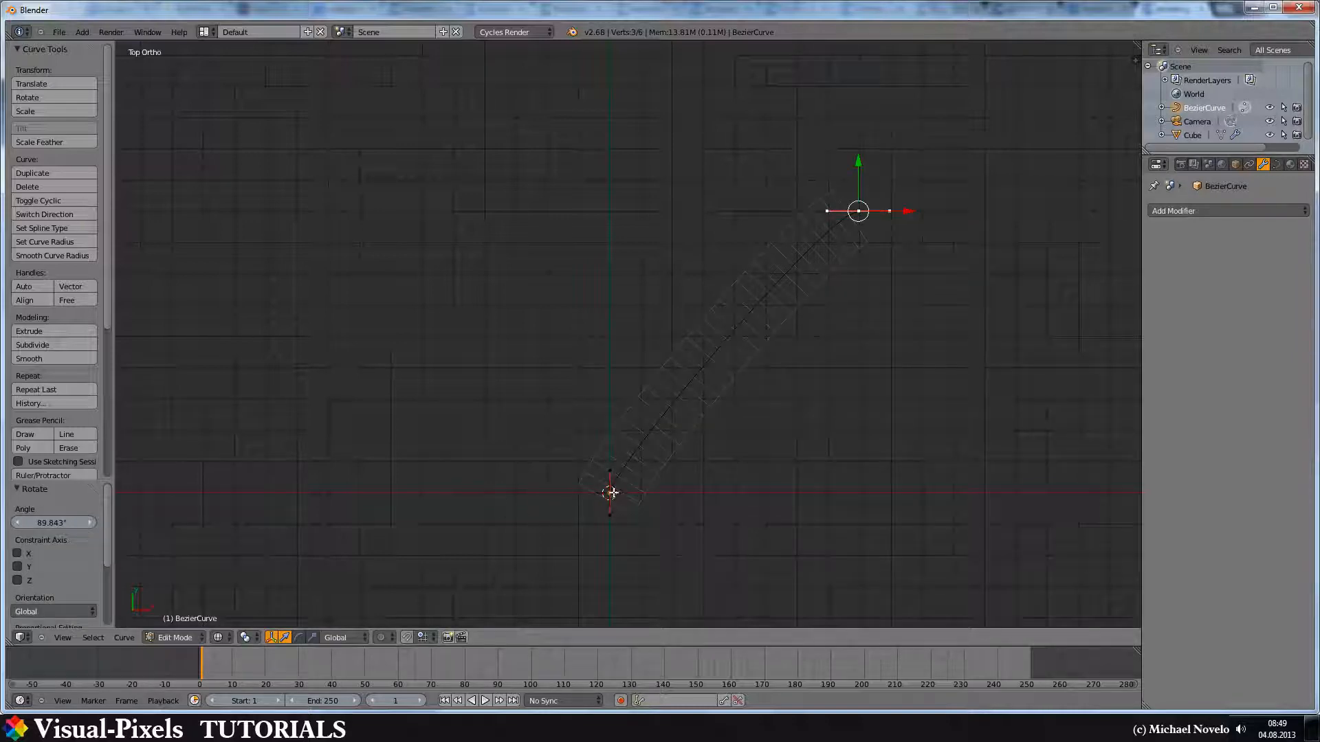
Subdivide the curve between its two end points with one cut and move the new middle point about -1.5 in X and 1.19 in Y
right_click(610, 493)
right_click(858, 211, "shift")
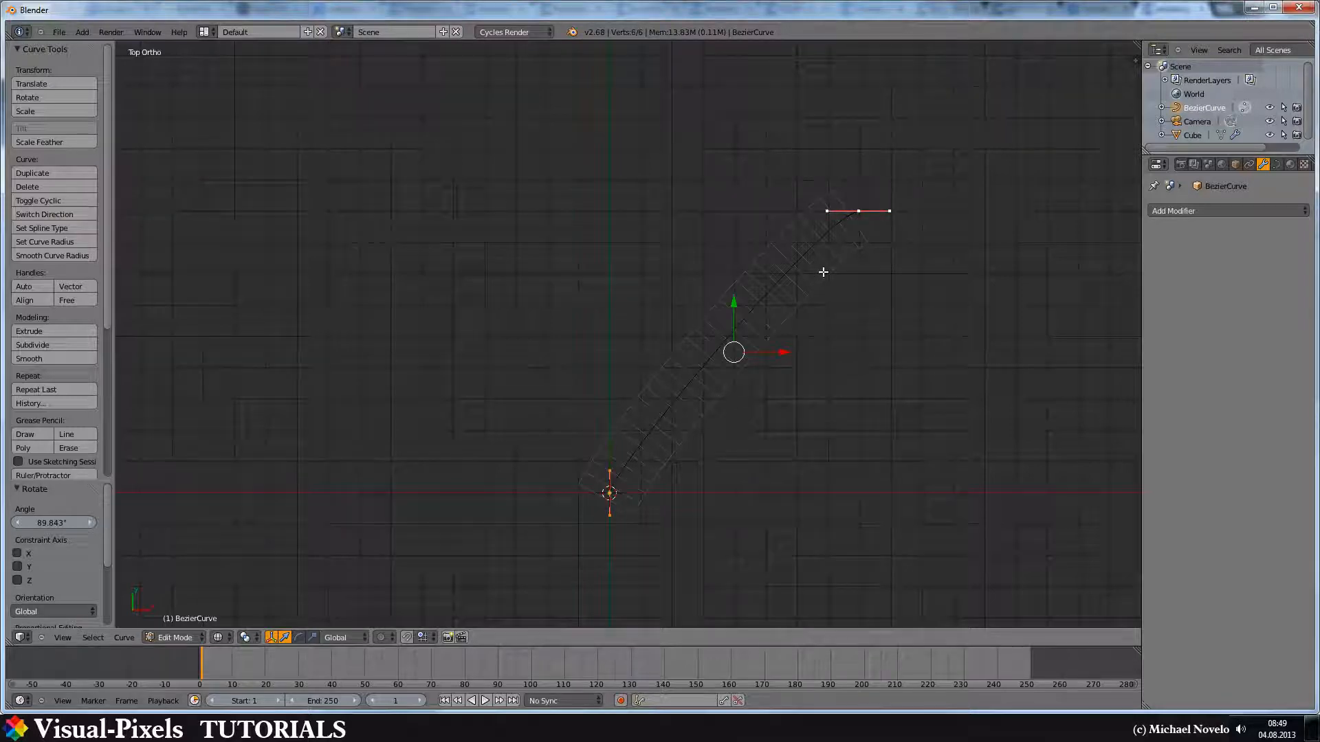
key("w")
left_click(789, 296)
right_click(731, 351)
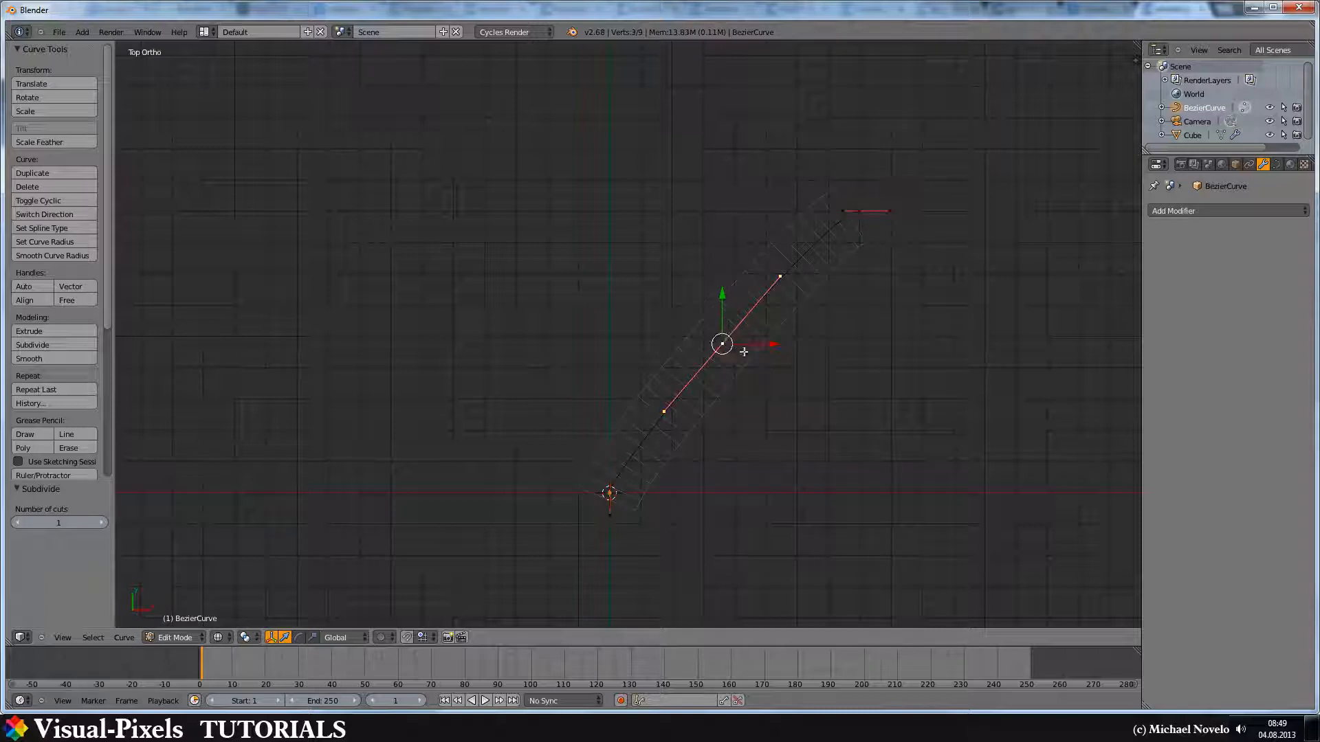
key("g")
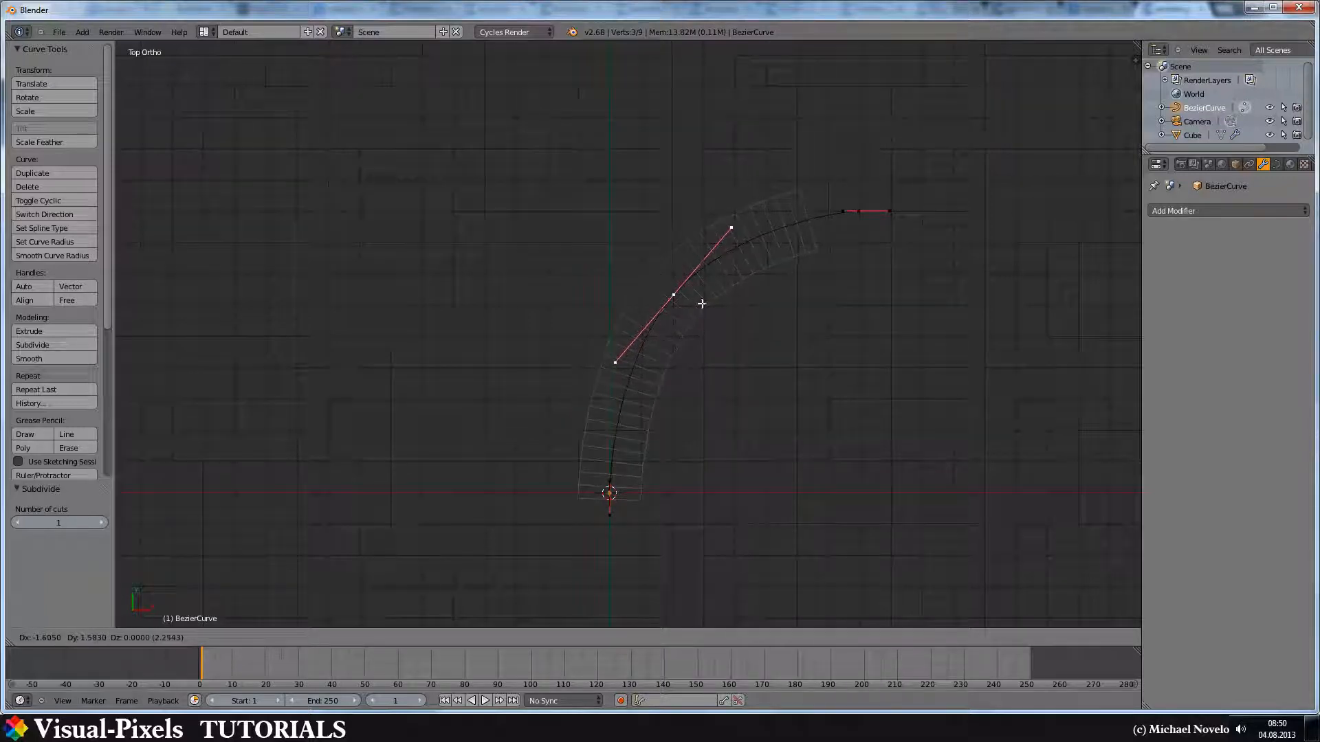
left_click(702, 314)
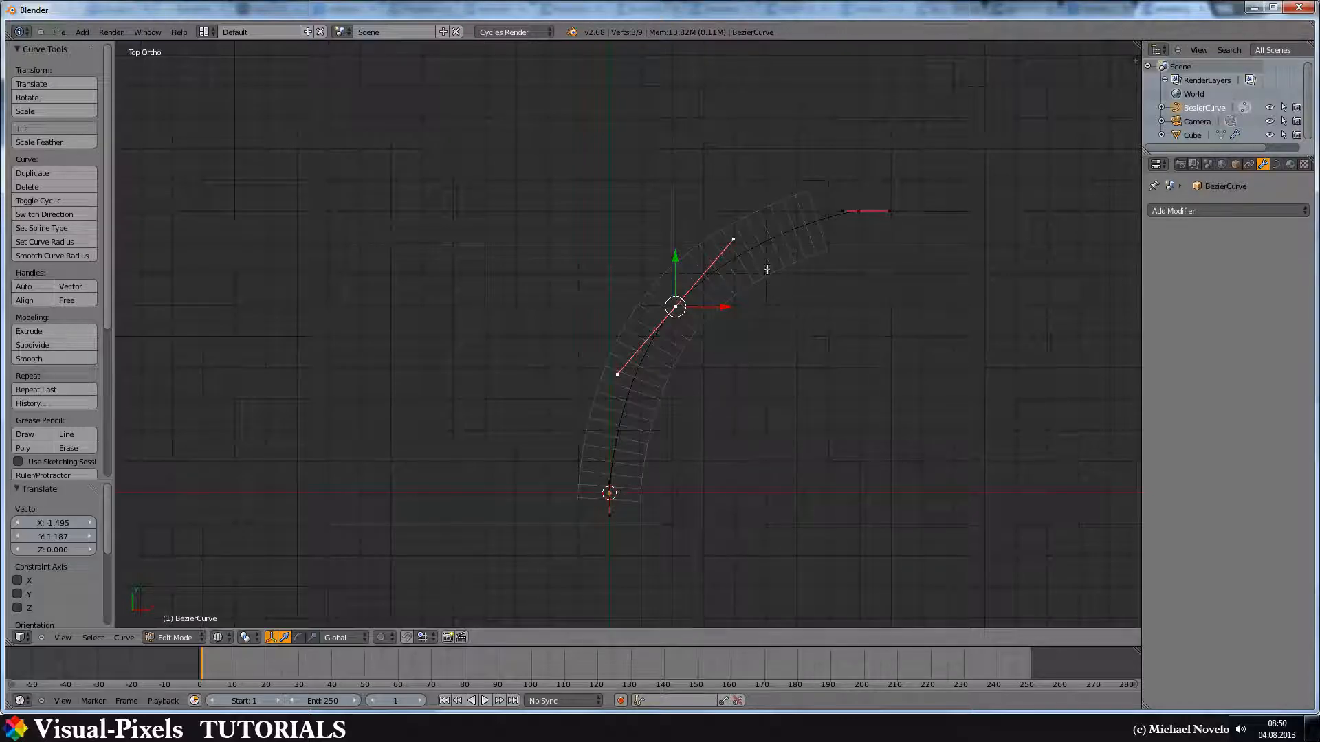
In the top view, move the curve's end point about -0.42 in X and -3.54 in Y and rotate it clockwise to bend the staircase back
middle_click_drag(769, 268, 656, 244)
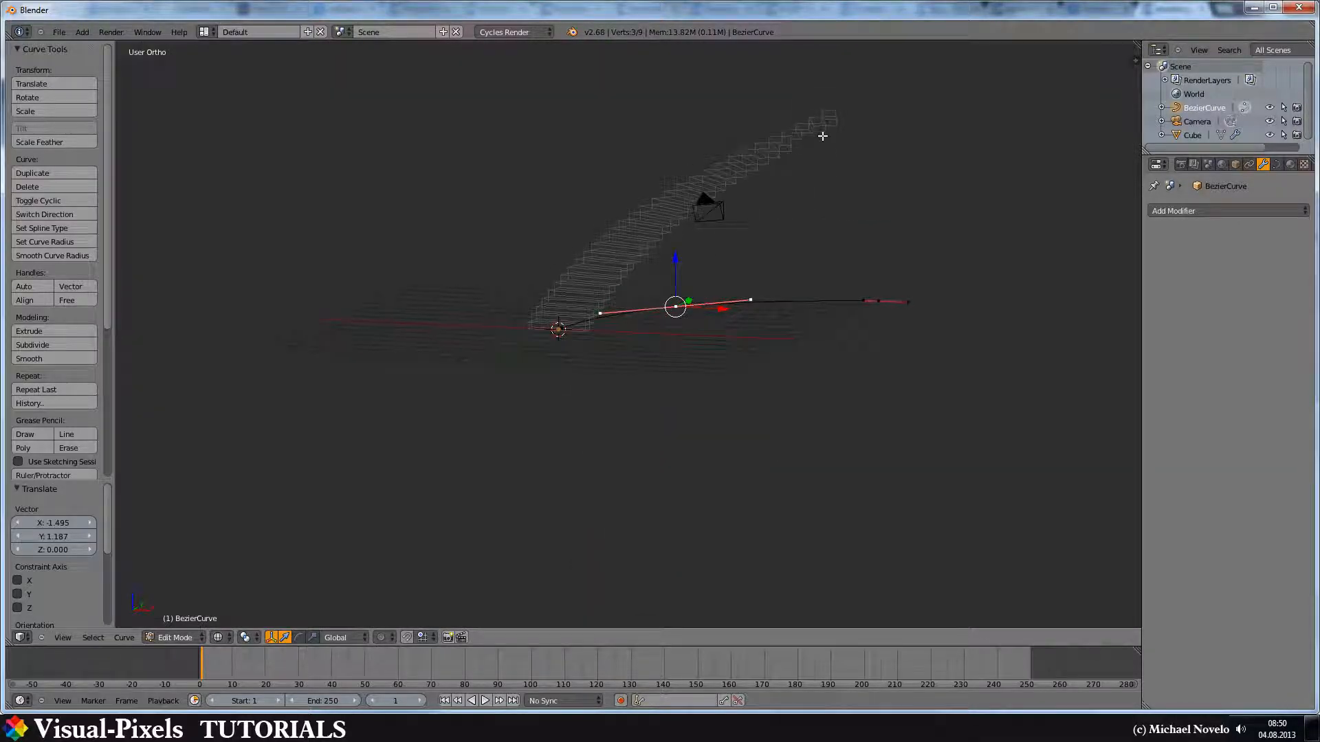
middle_click_drag(825, 130, 827, 174)
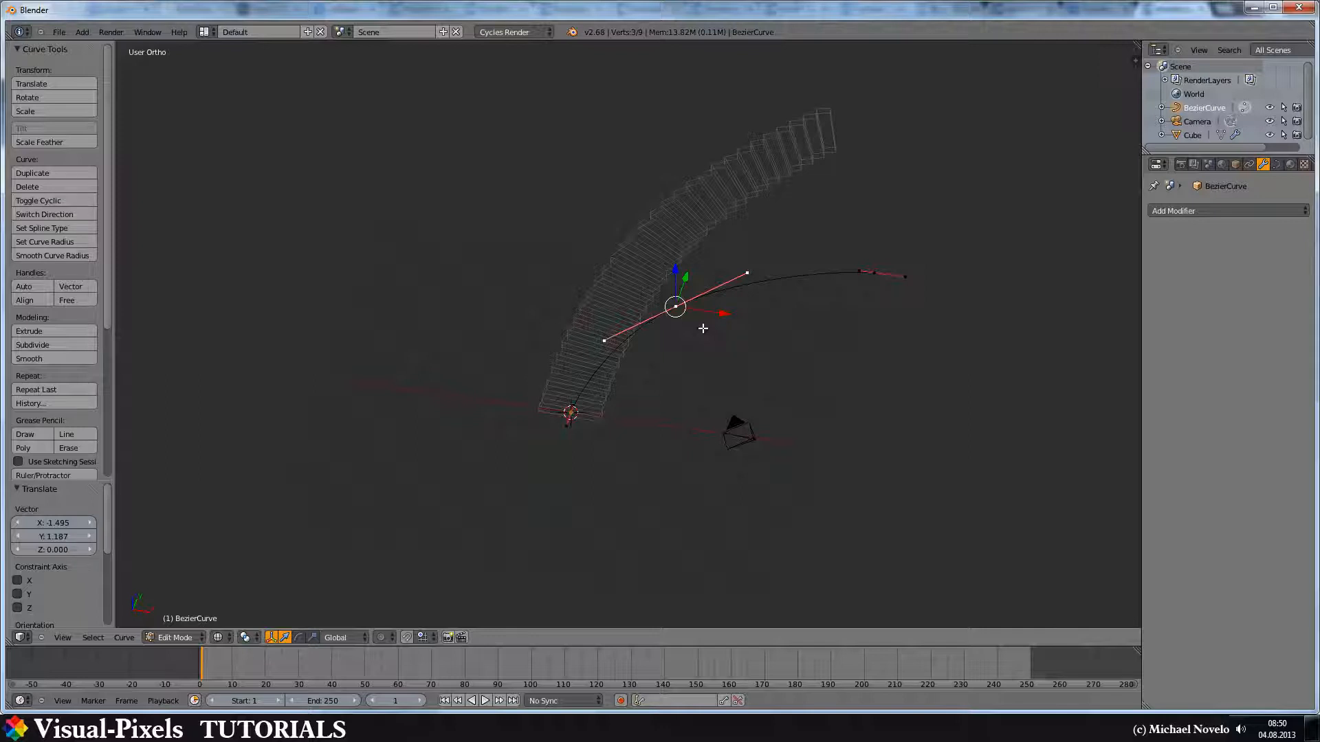
key("KP_7")
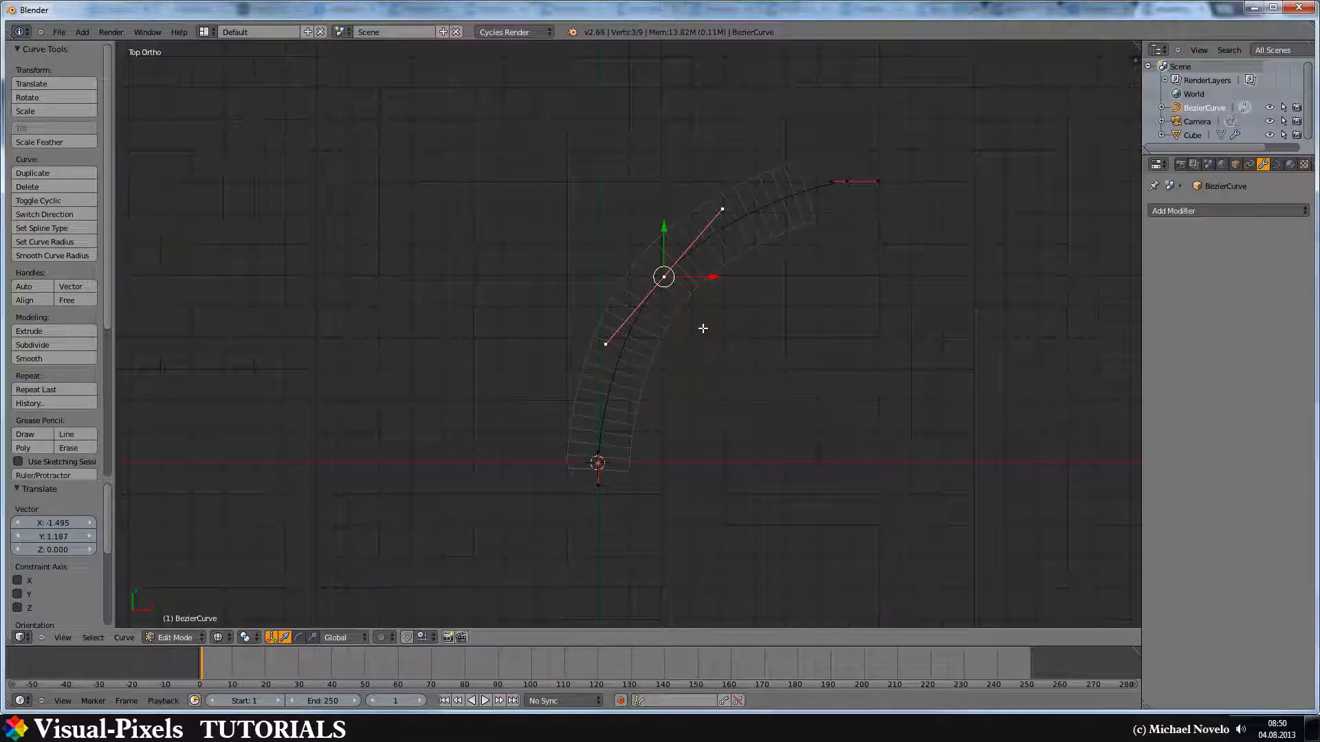
right_click(865, 177)
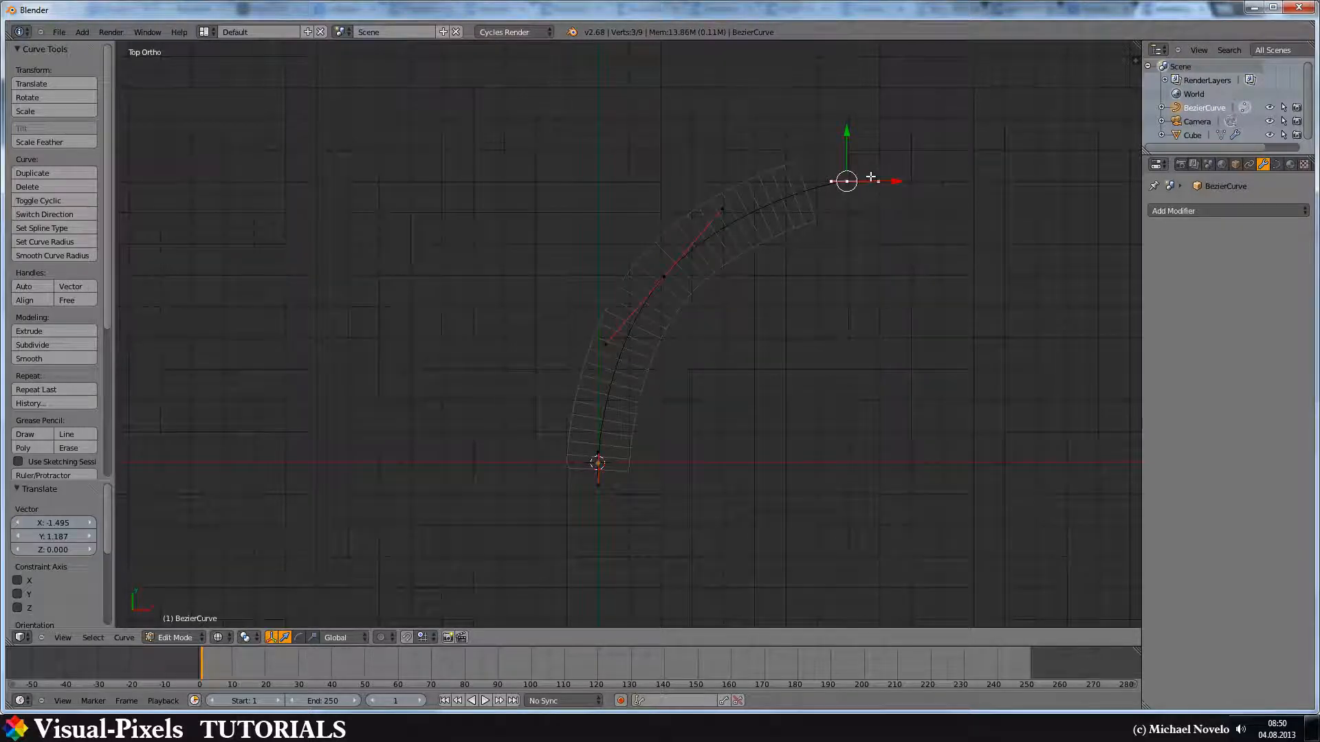
key("g")
left_click(858, 288)
key("r")
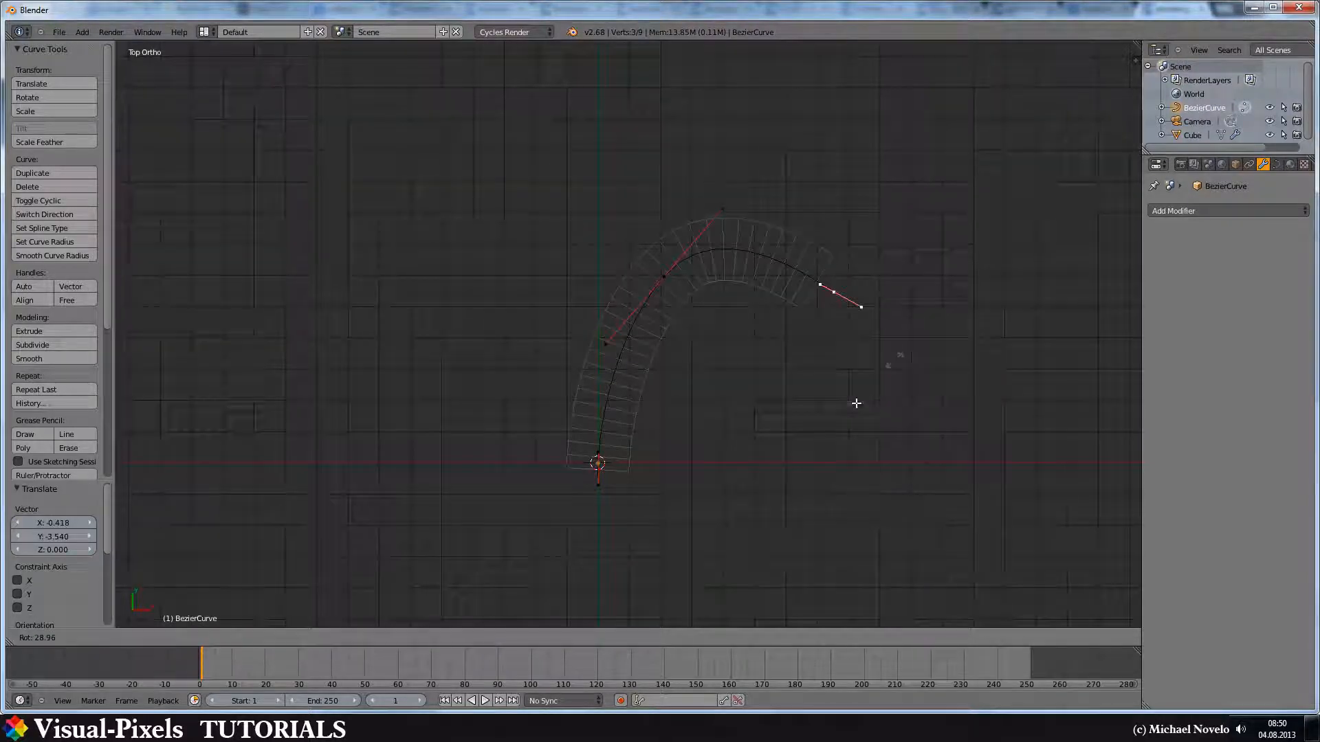
left_click(855, 402)
Extrude the curve's end point about 4 units in negative Y and rotate the new point about 96 degrees
key("shift+d")
left_click(878, 493)
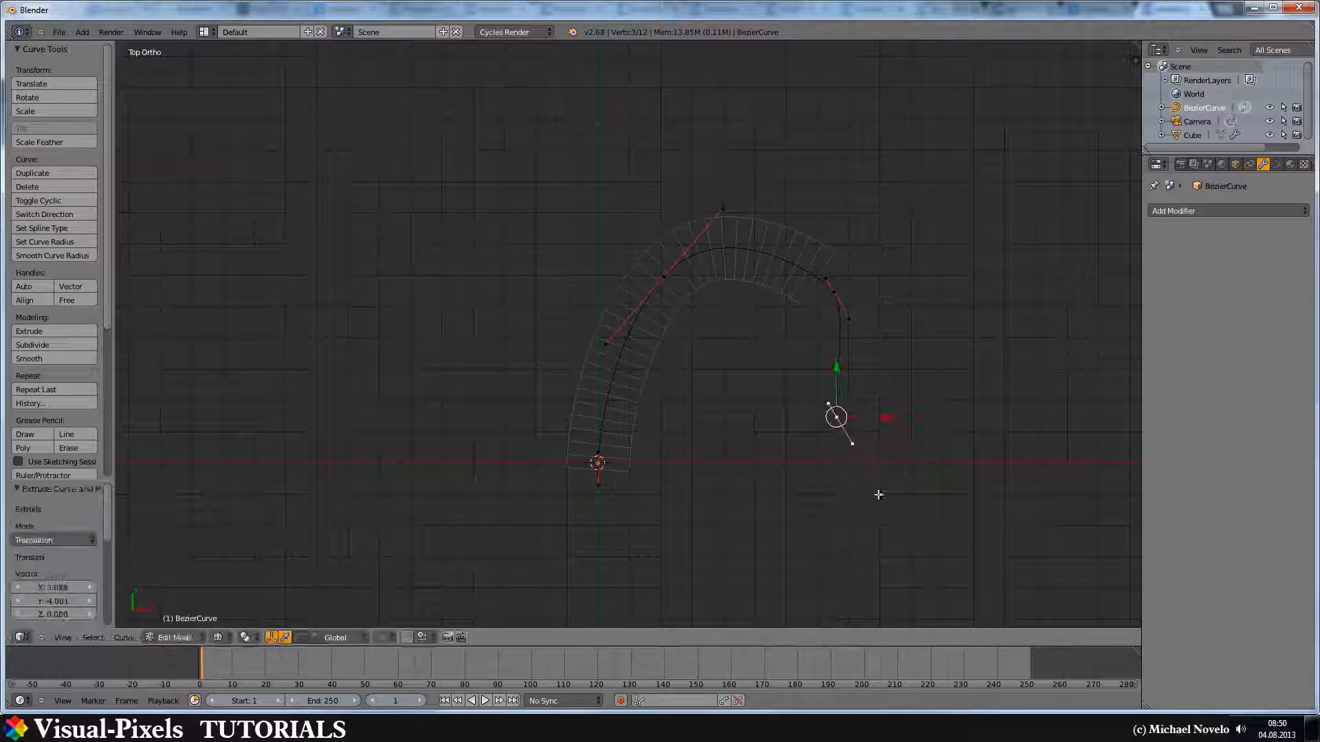
key("r")
left_click(728, 495)
Move the new end point about -0.73 in X and -0.42 in Y and scale its handles by about 2
key("g")
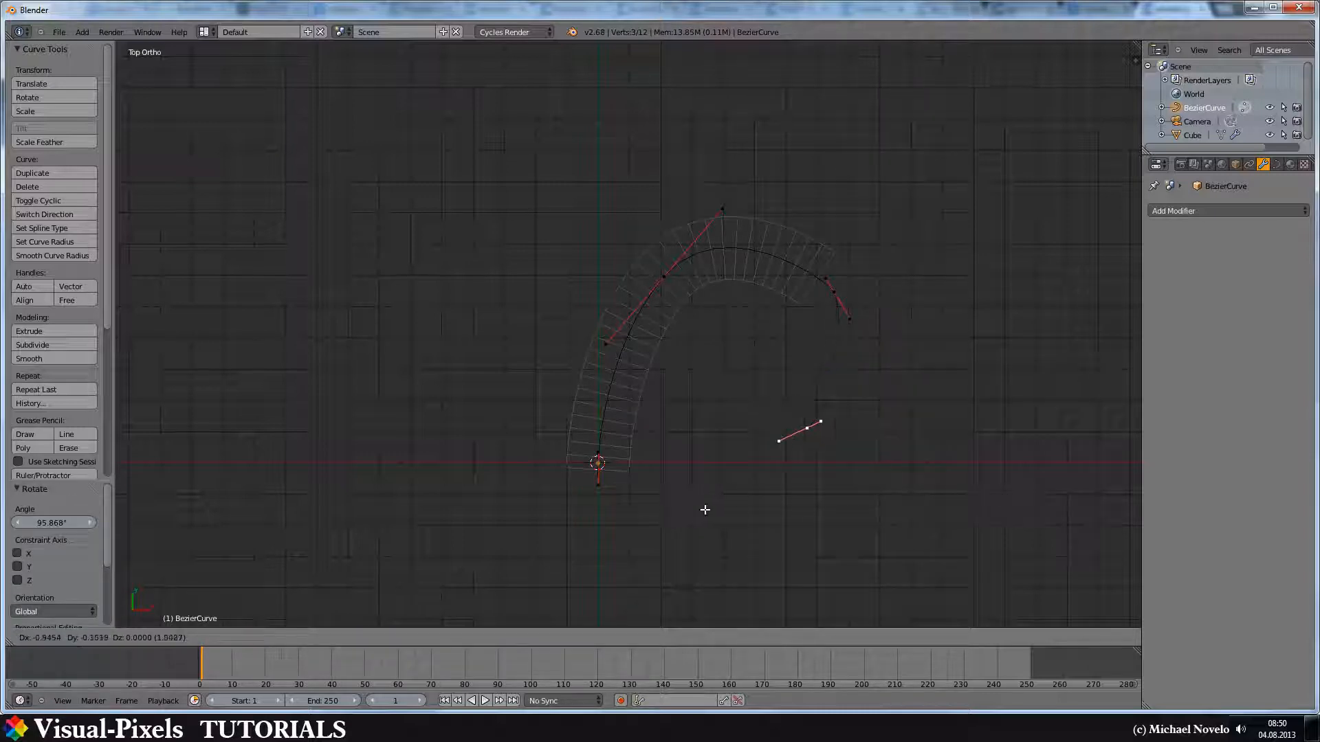
left_click(736, 496)
key("s")
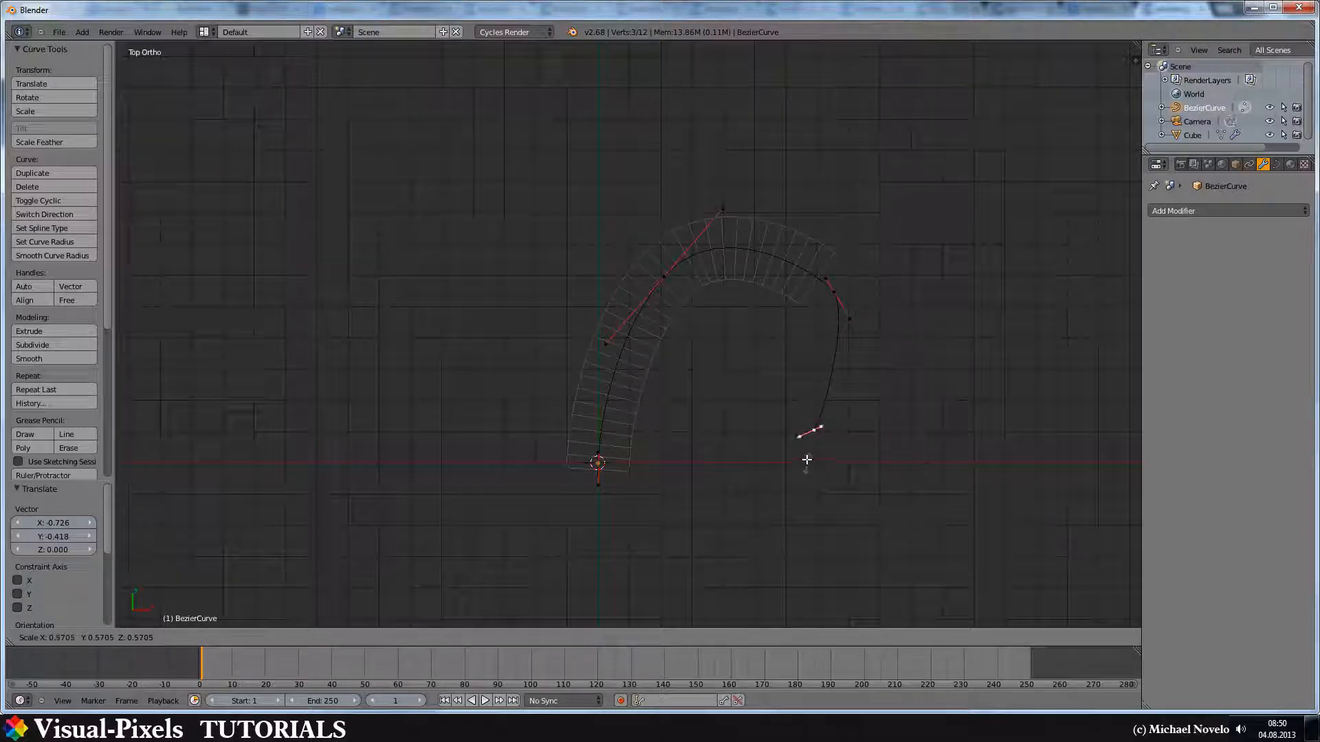
left_click(793, 548)
Move the outer handle of the curve's end point away from the bend to round it out, and leave edit mode
right_click(850, 414)
key("g")
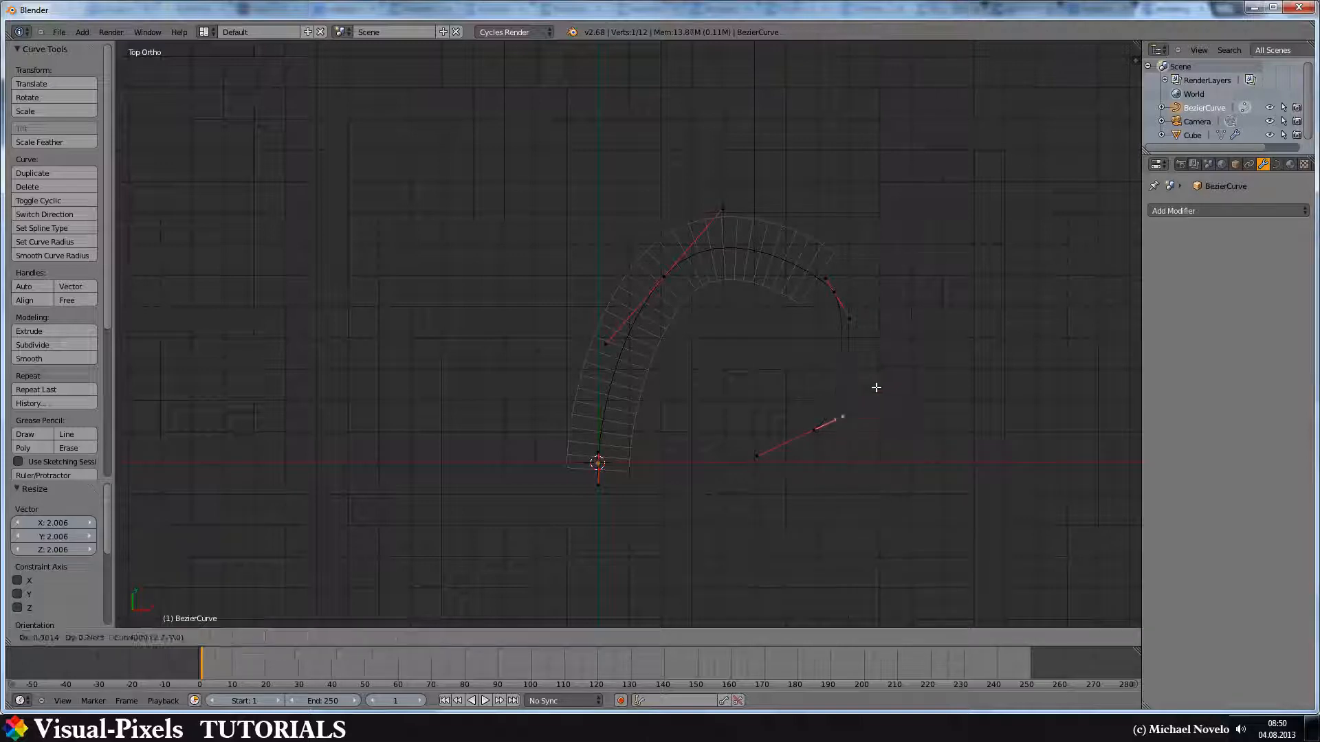
left_click(898, 382)
right_click(819, 277)
key("Tab")
Set the fixed count of the staircase's Array modifier to 45
right_click(810, 266)
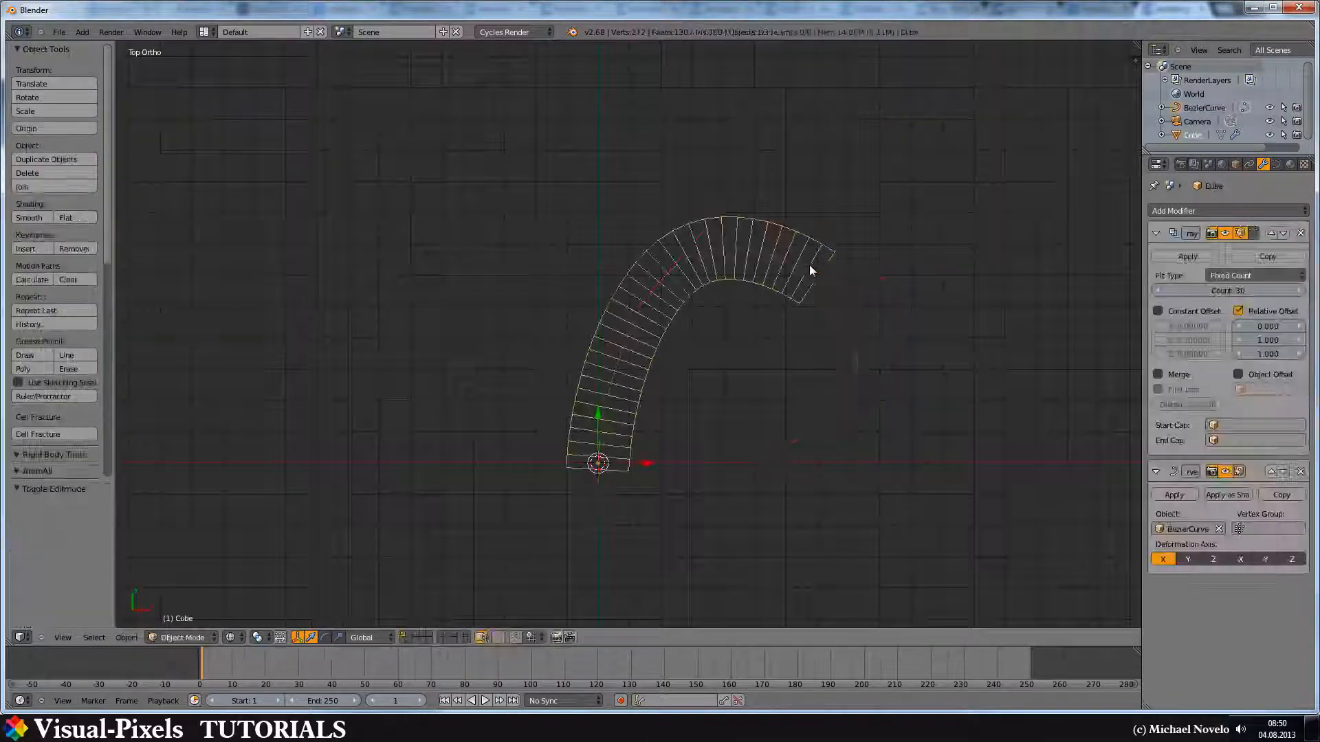
left_click(1300, 292)
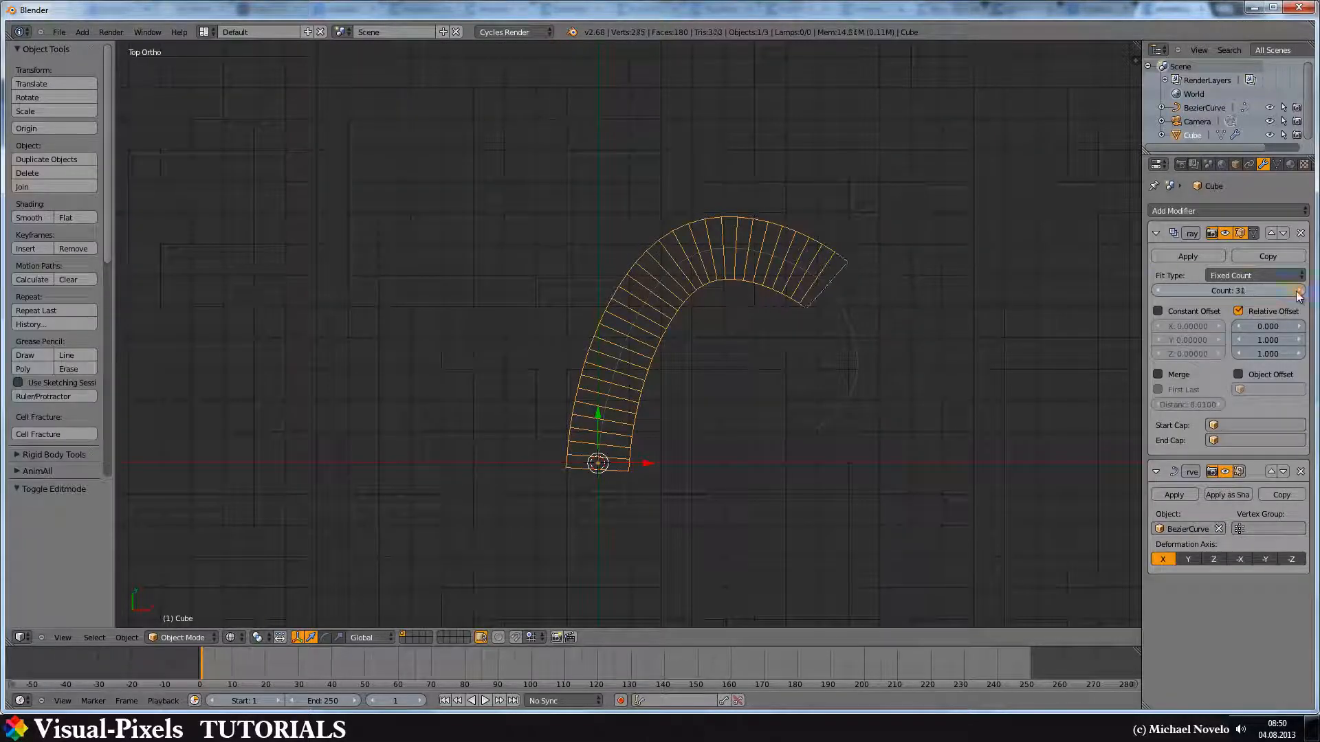
left_click(1300, 291)
left_click(1300, 292)
left_click(1300, 291)
left_click(1300, 296)
left_click(1299, 295)
left_click(1299, 295)
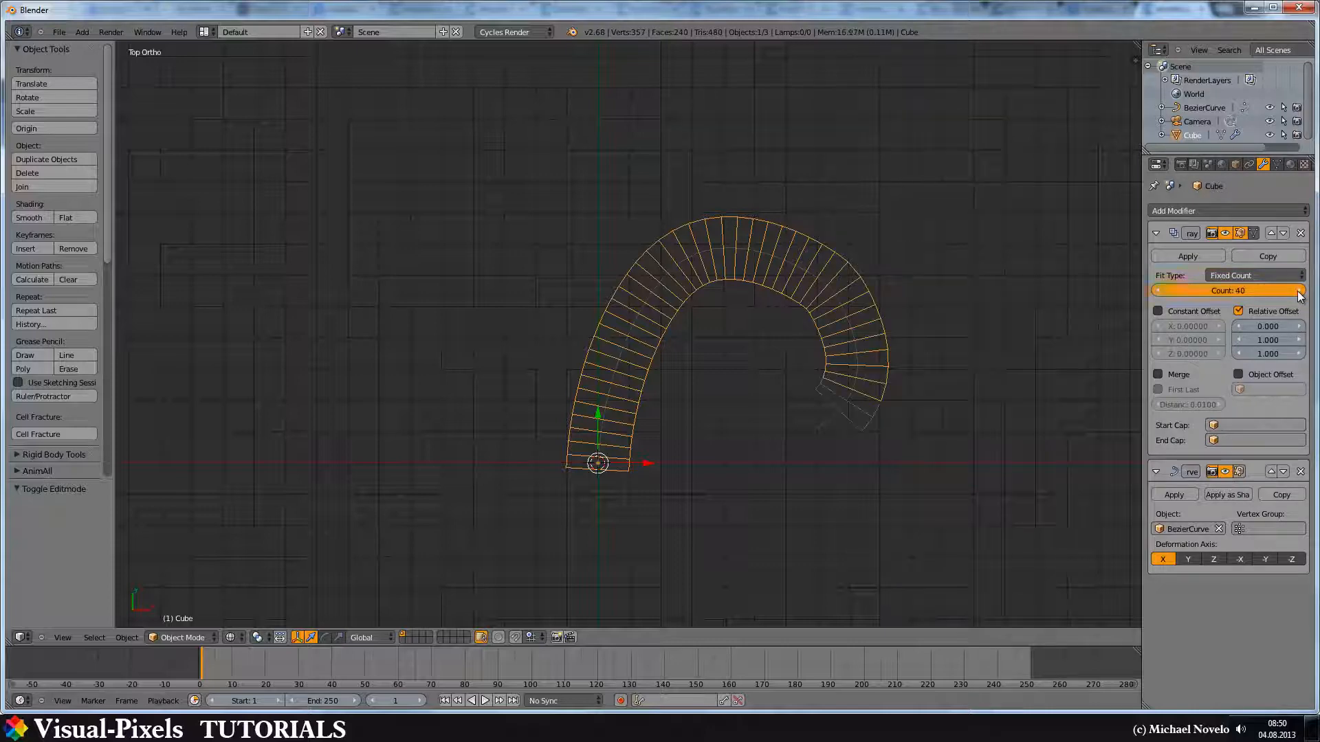
left_click(1299, 295)
left_click(1300, 295)
left_click(1299, 296)
Delete the Bezier curve that bends the staircase
middle_click_drag(798, 261, 742, 337)
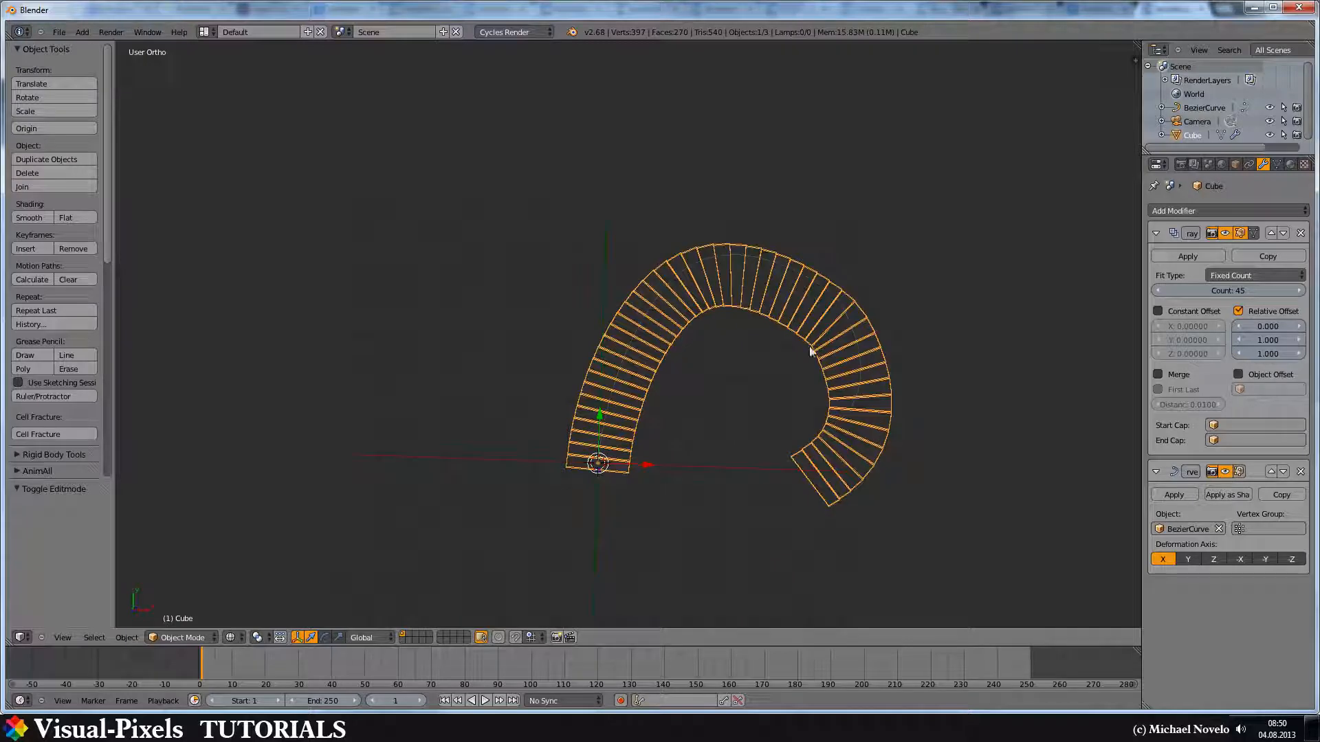
key("KP_7")
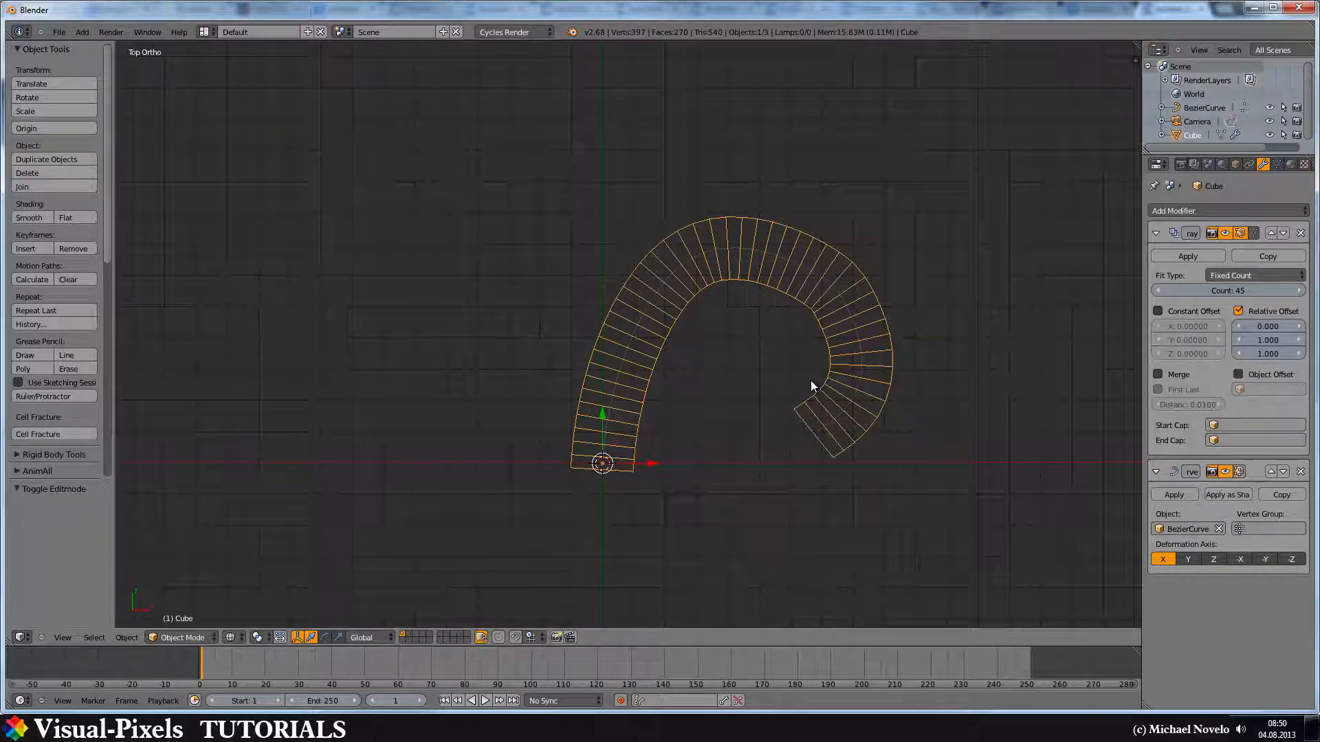
right_click(776, 259)
key("x")
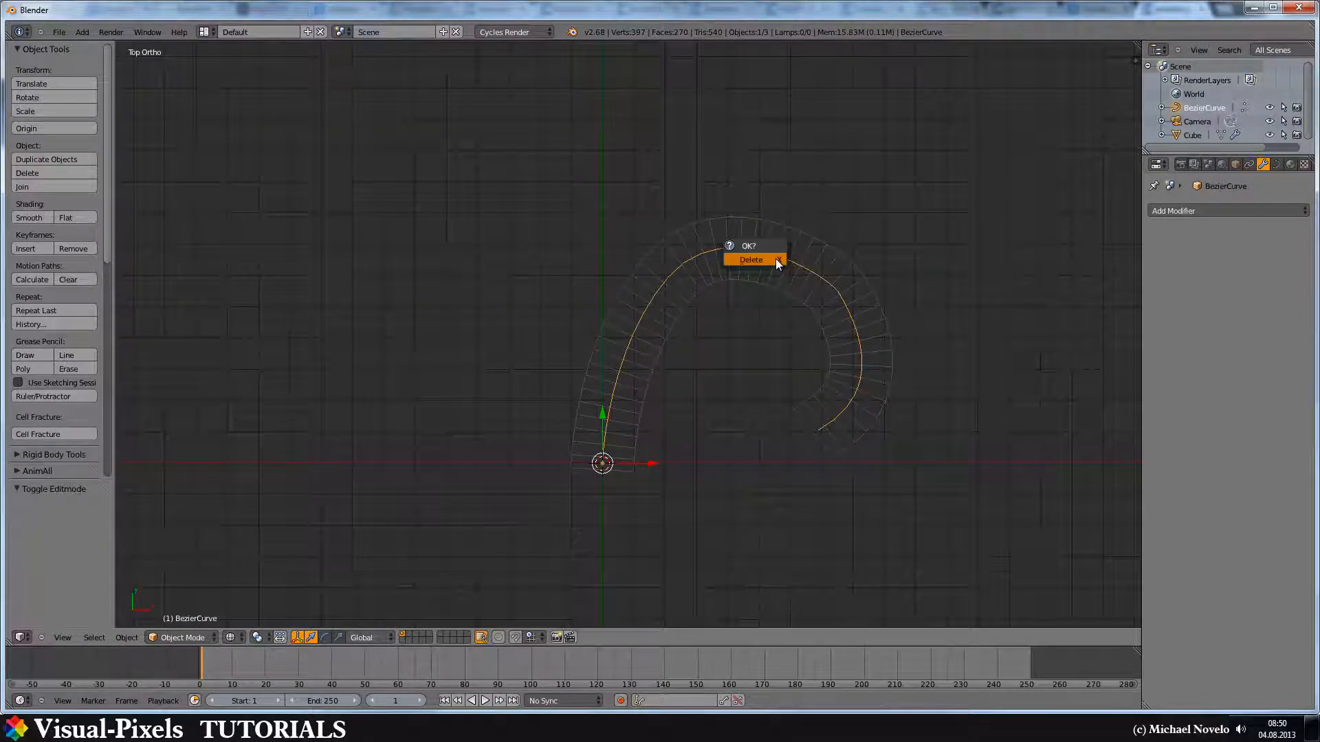
left_click(776, 258)
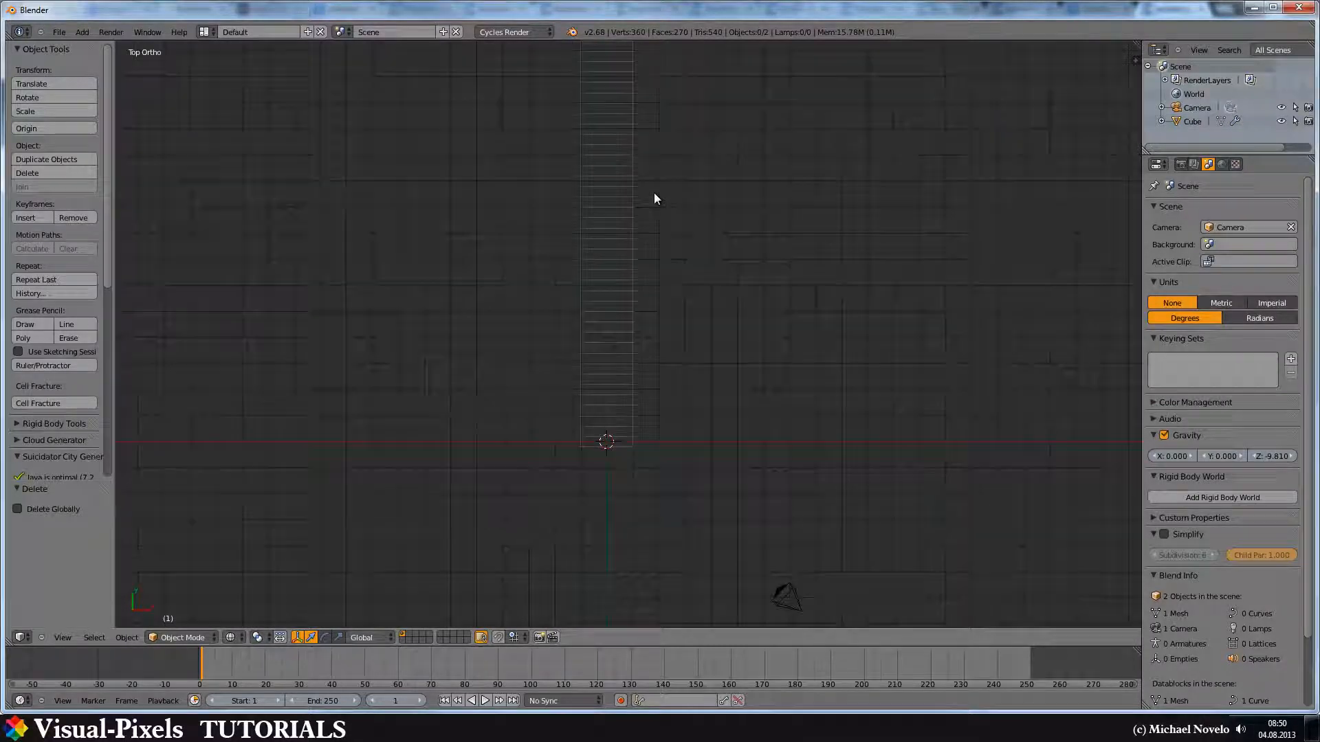
Add a Spiral curve from the extra curve objects at the foot of the straight staircase and review its parameters
middle_click_drag(775, 209, 790, 220, "shift")
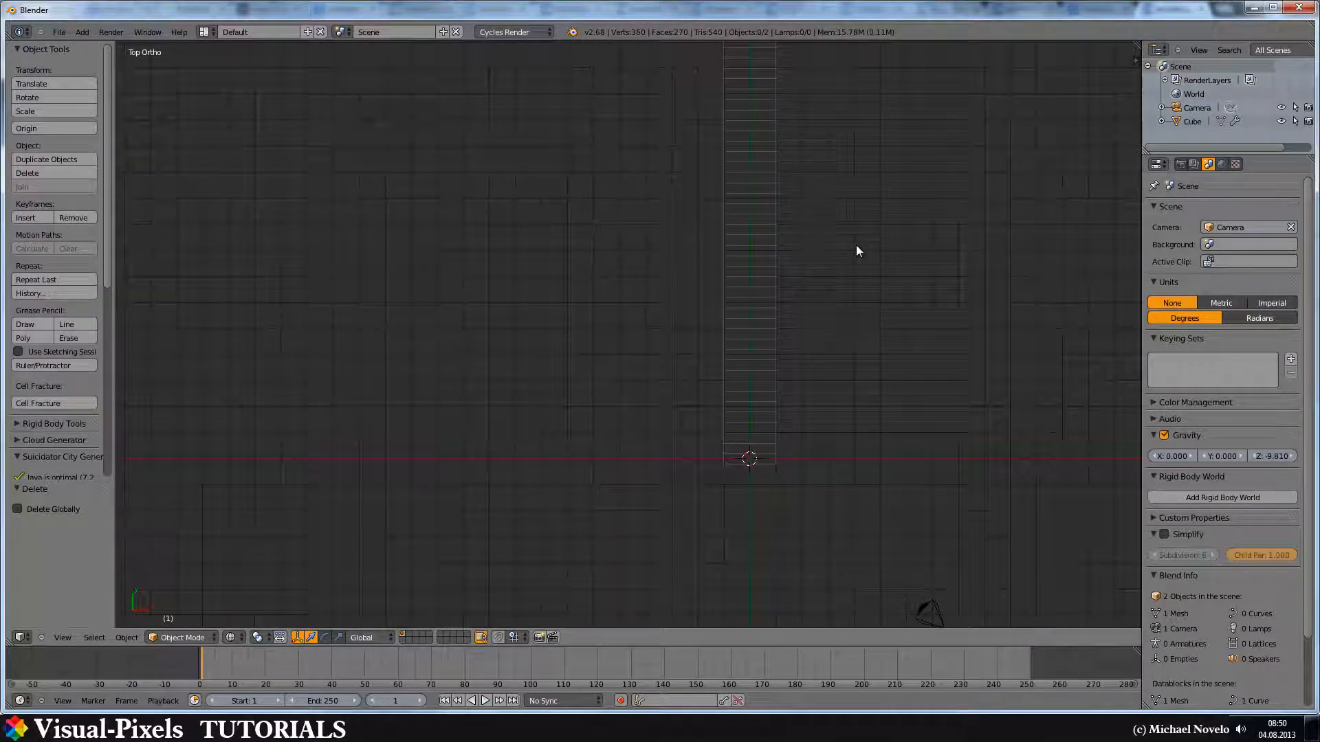
key("shift+a")
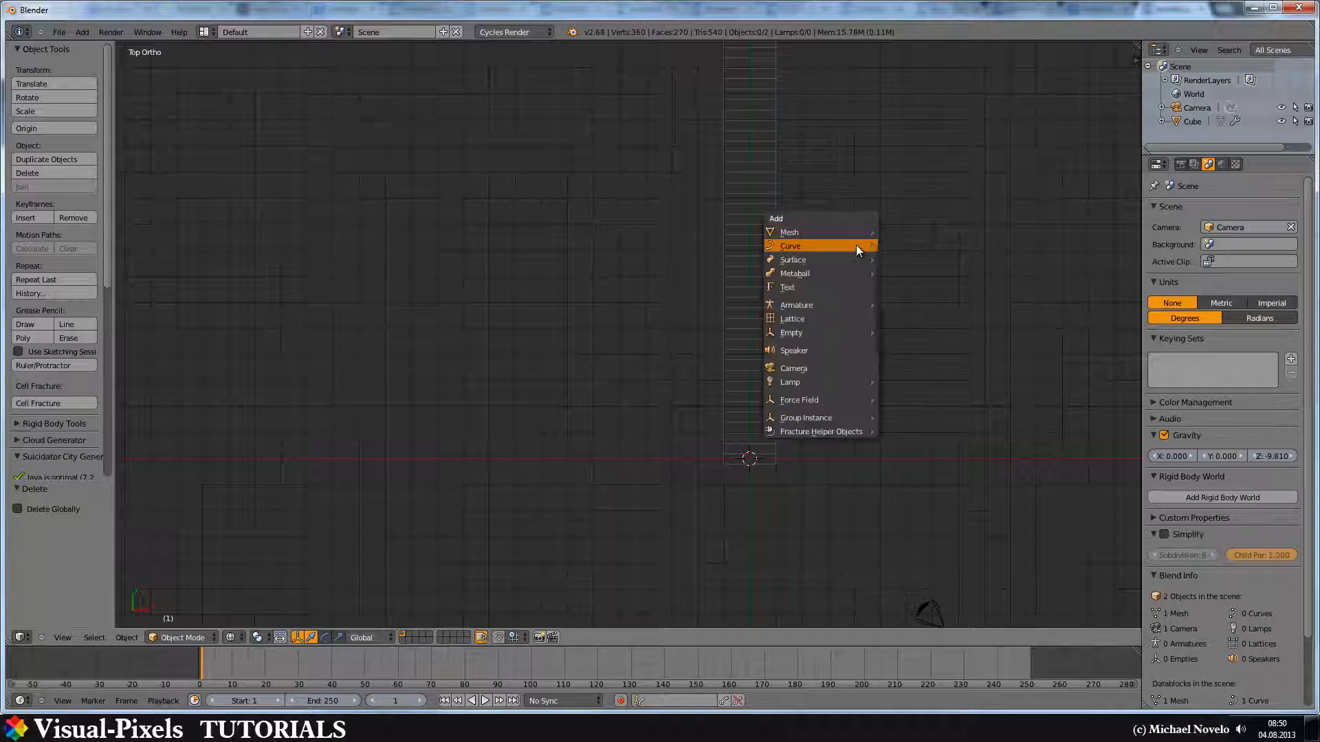
mouse_move(856, 246)
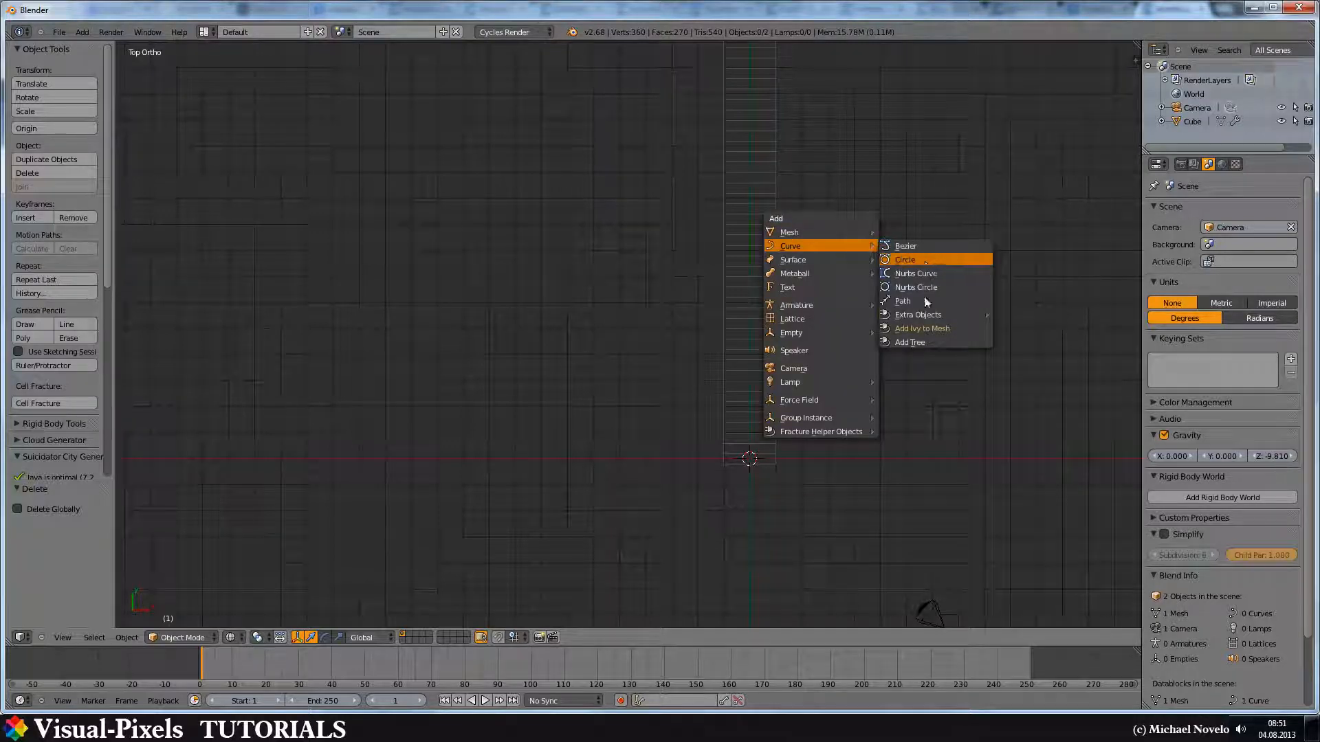
mouse_move(922, 309)
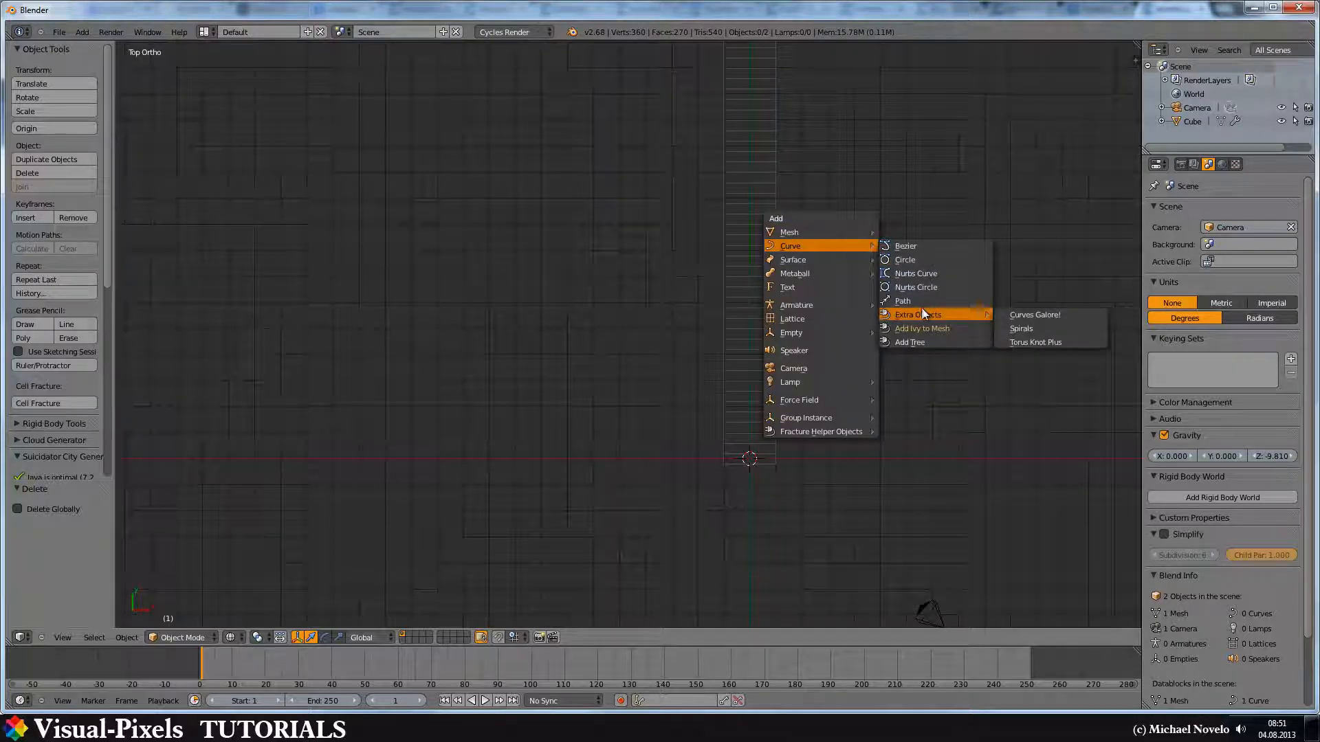
left_click(1021, 330)
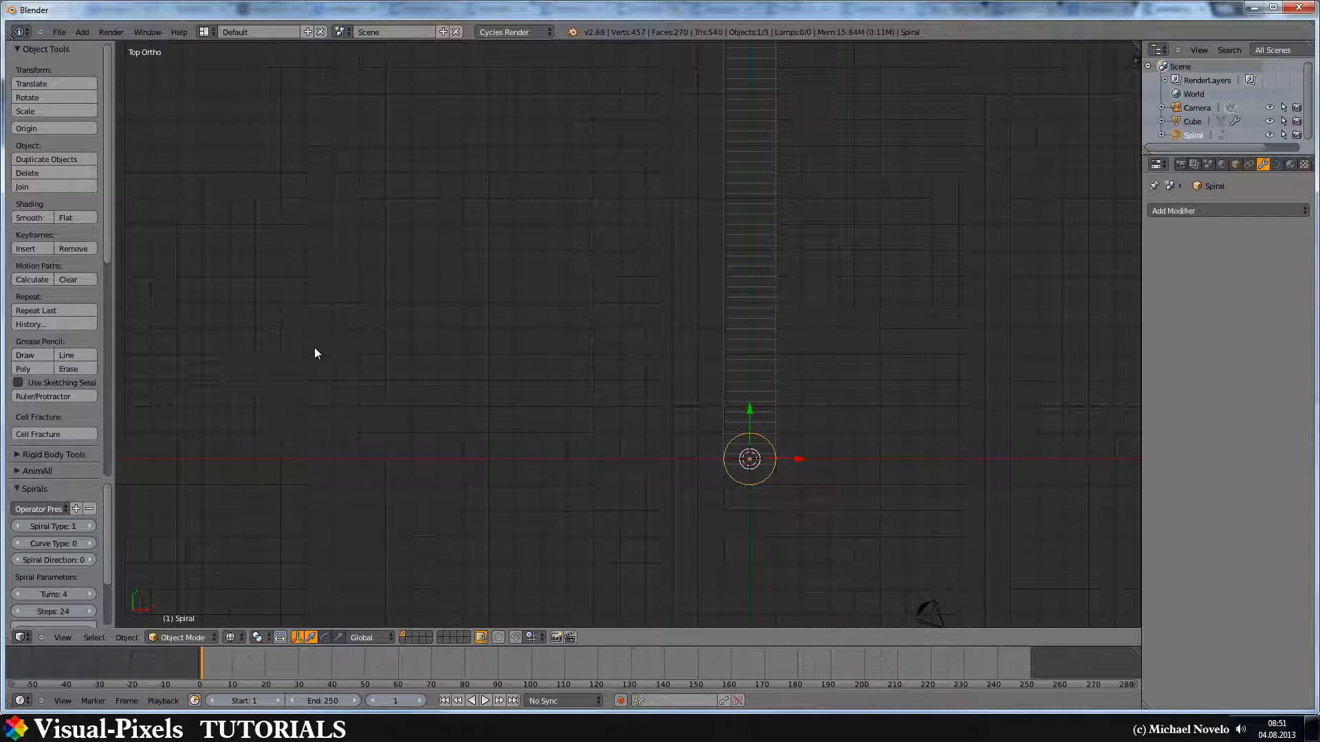
scroll(95, 536, "down", 3)
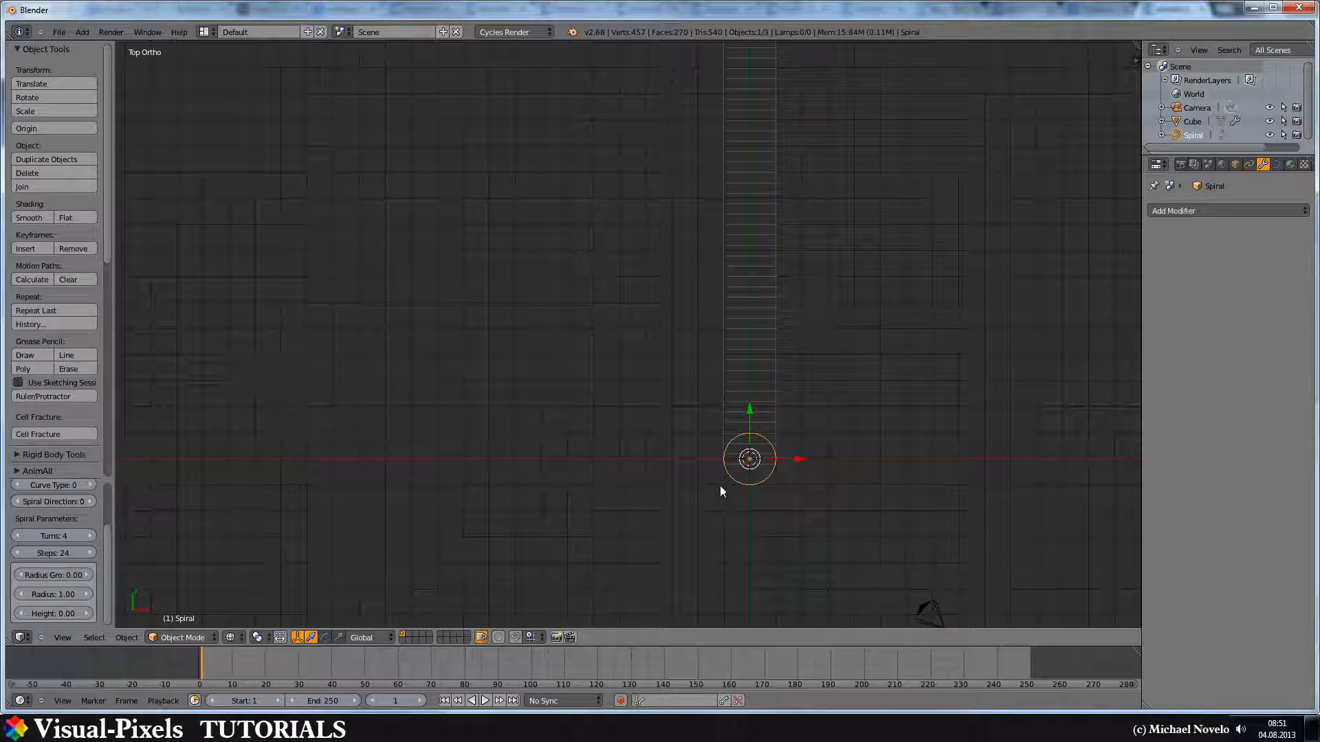
middle_click_drag(742, 475, 681, 175)
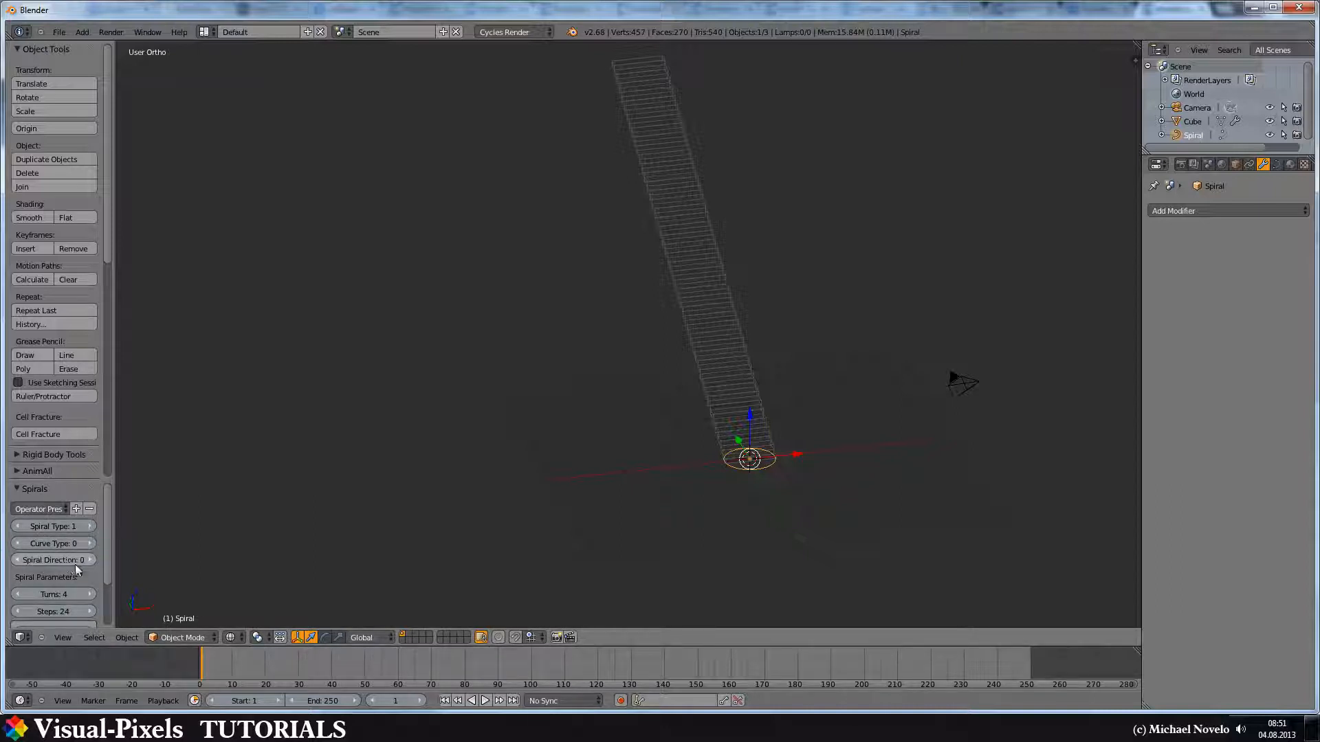
scroll(80, 574, "down", 2)
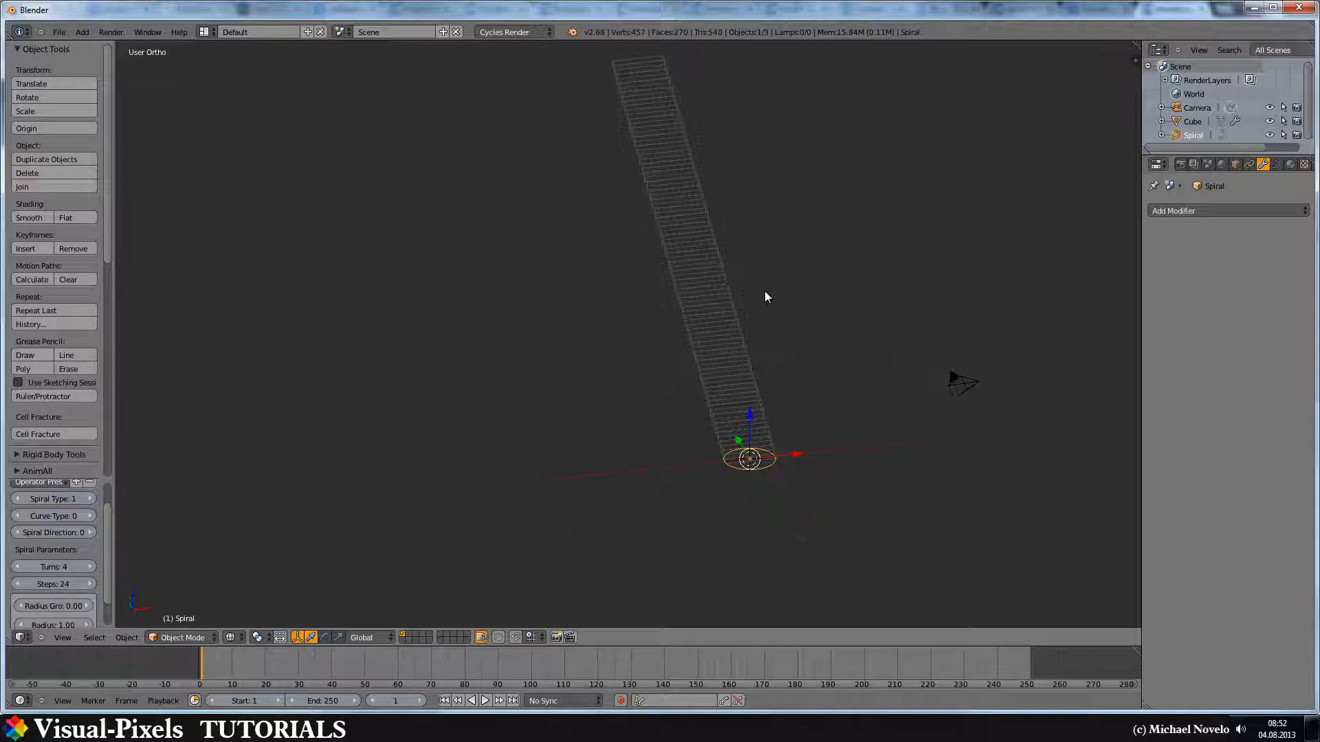
Set the spiral as the object of the staircase's Curve modifier and inspect the deformed stairs
right_click(733, 355)
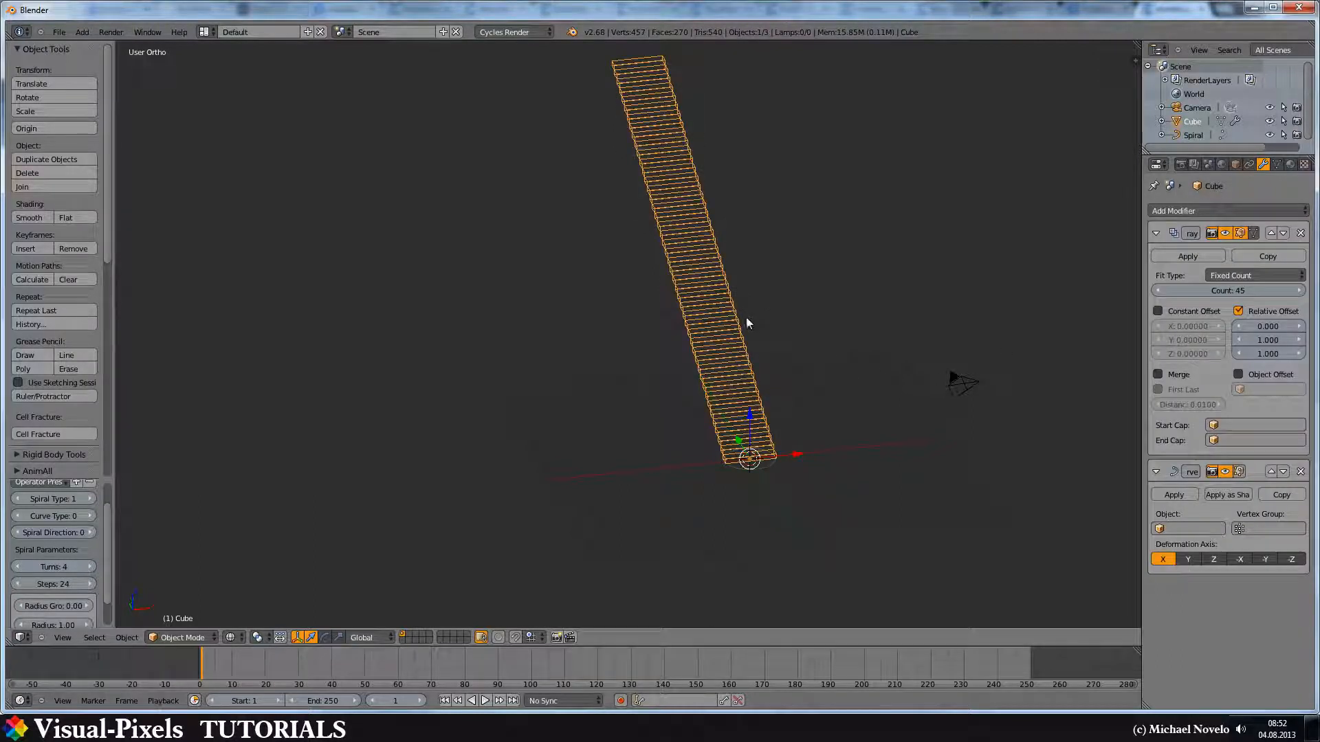
left_click(1169, 530)
left_click(1163, 549)
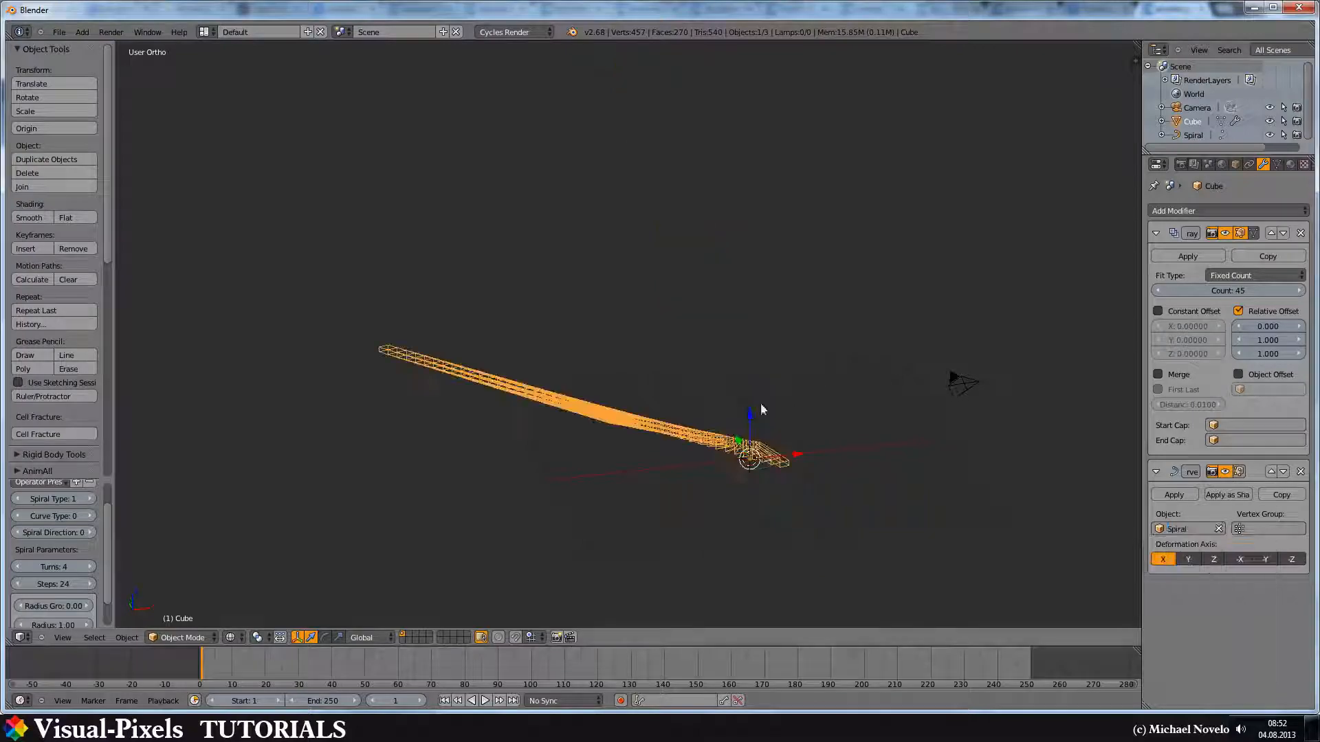
middle_click_drag(748, 380, 570, 467)
Scale the spiral curve by about 1.9 and view the staircase from the top
right_click(783, 450)
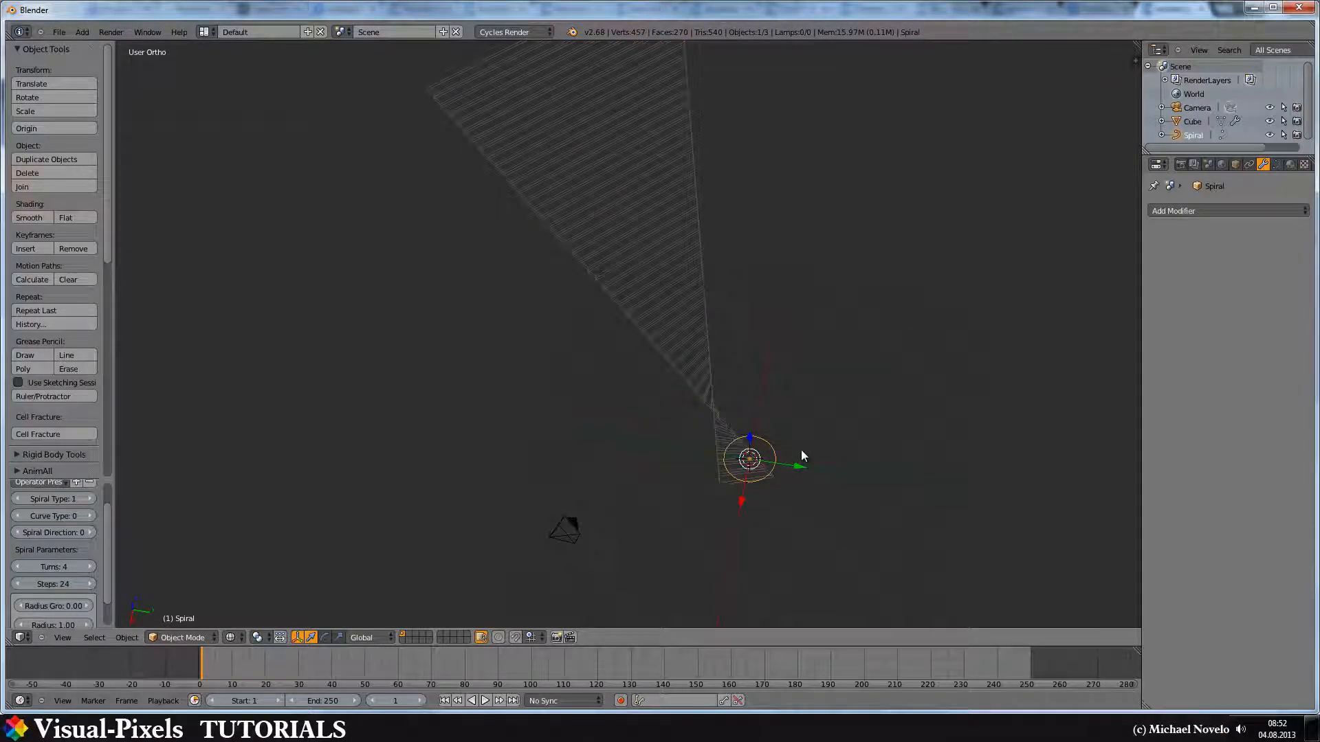
key("s")
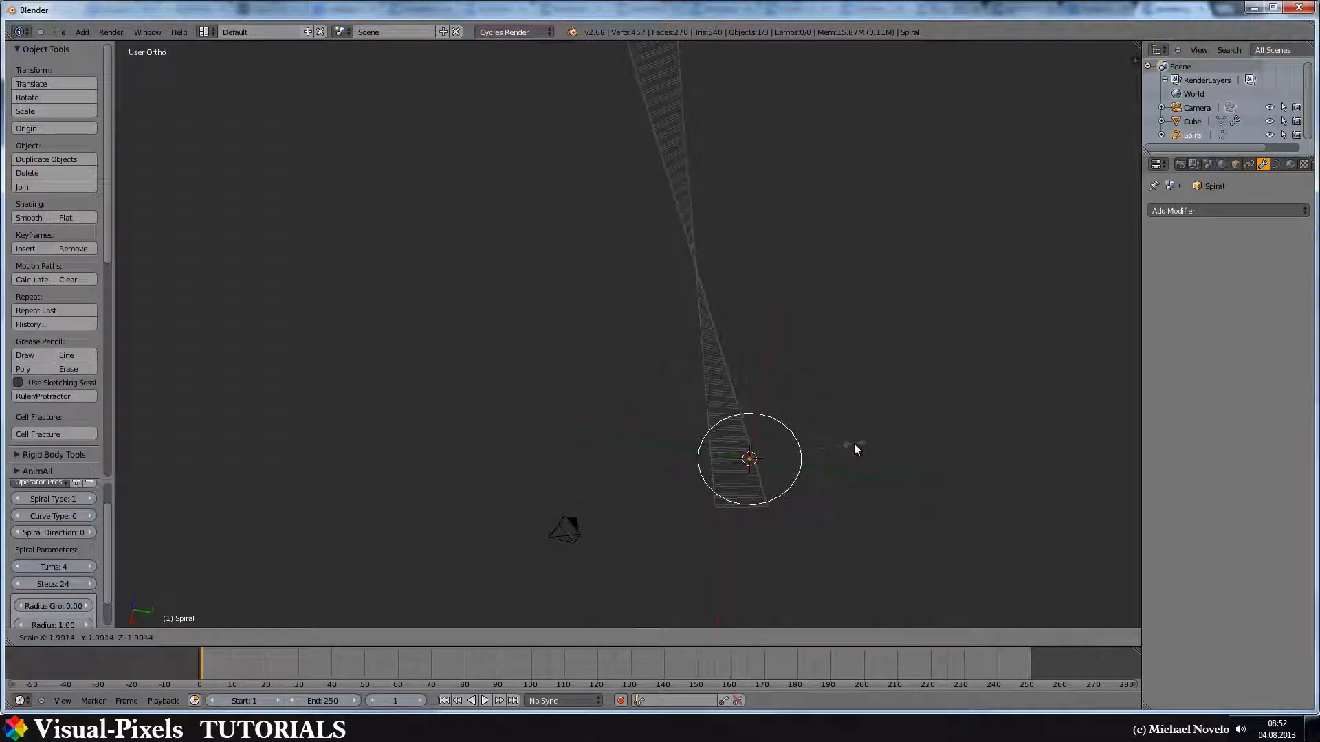
left_click(850, 443)
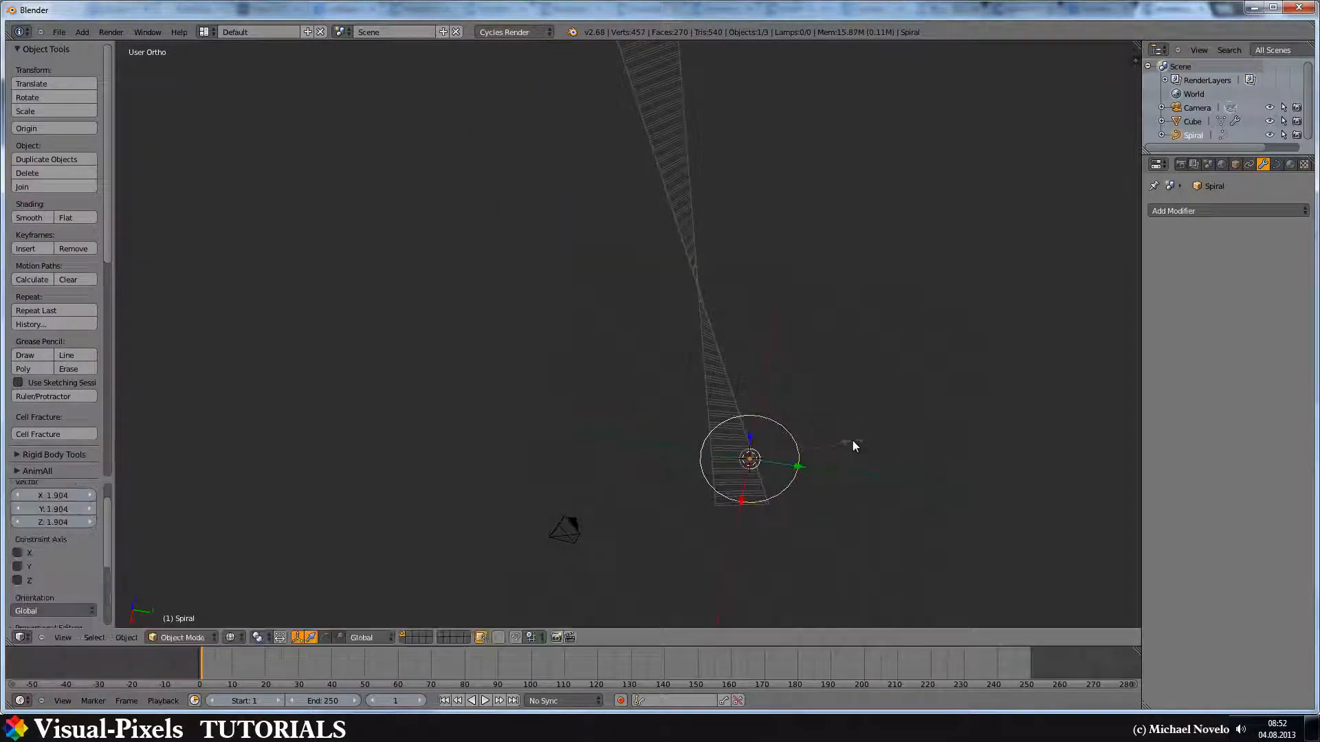
right_click(757, 484)
key("KP_7")
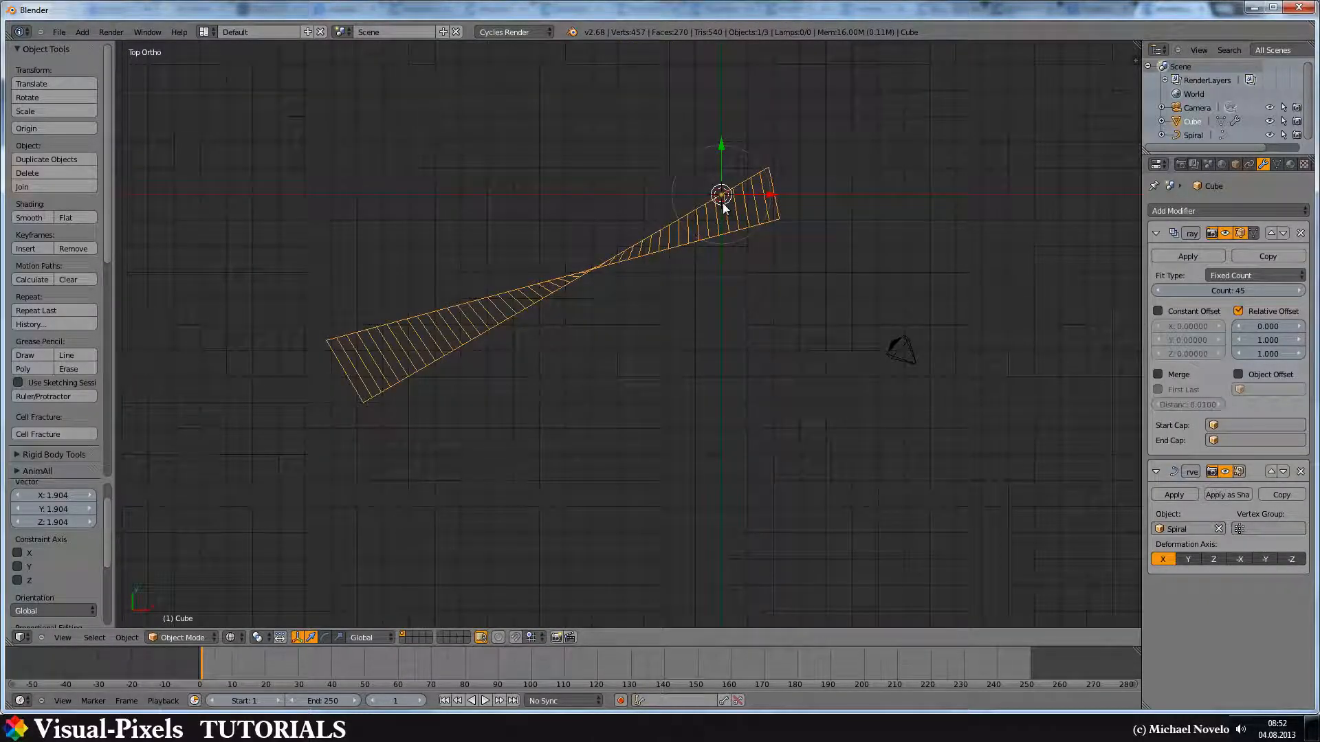
Check the spiral's control points in edit mode, then delete the spiral curve in object mode
right_click(704, 156)
key("Tab")
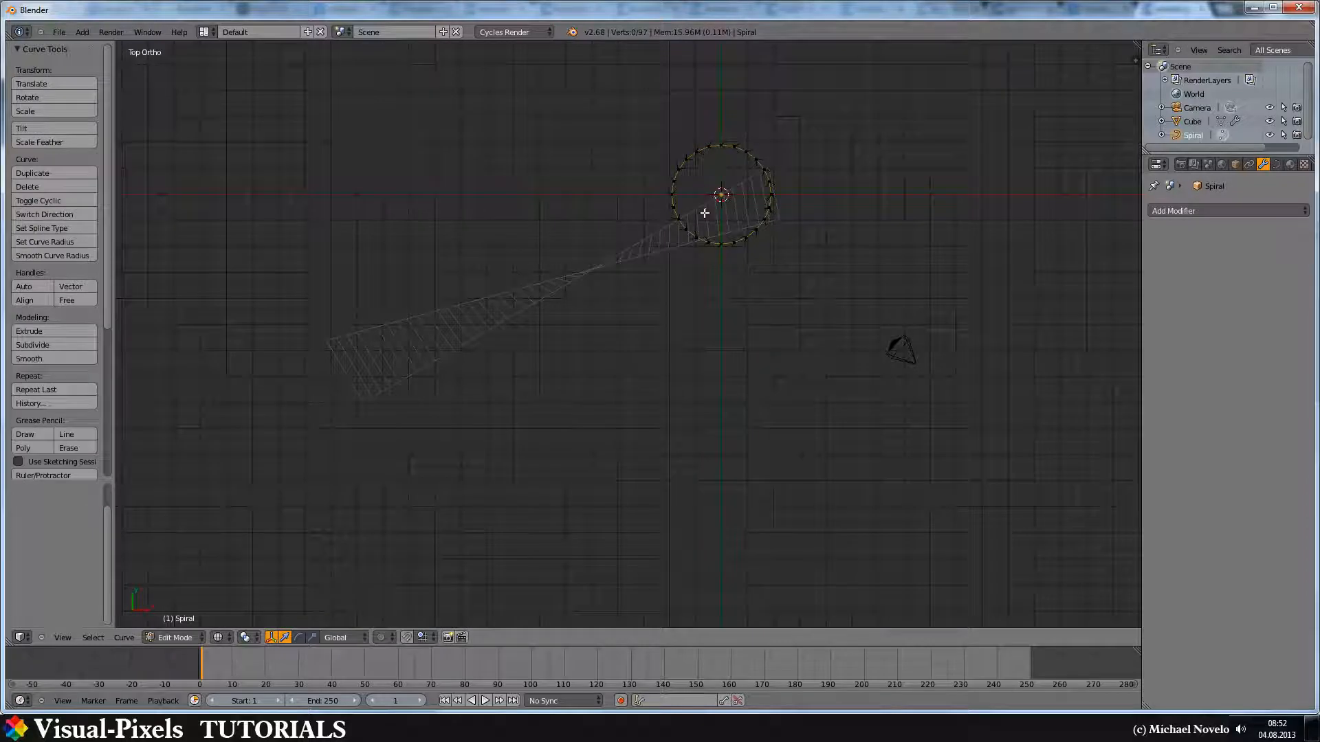
middle_click_drag(717, 151, 703, 259, "shift")
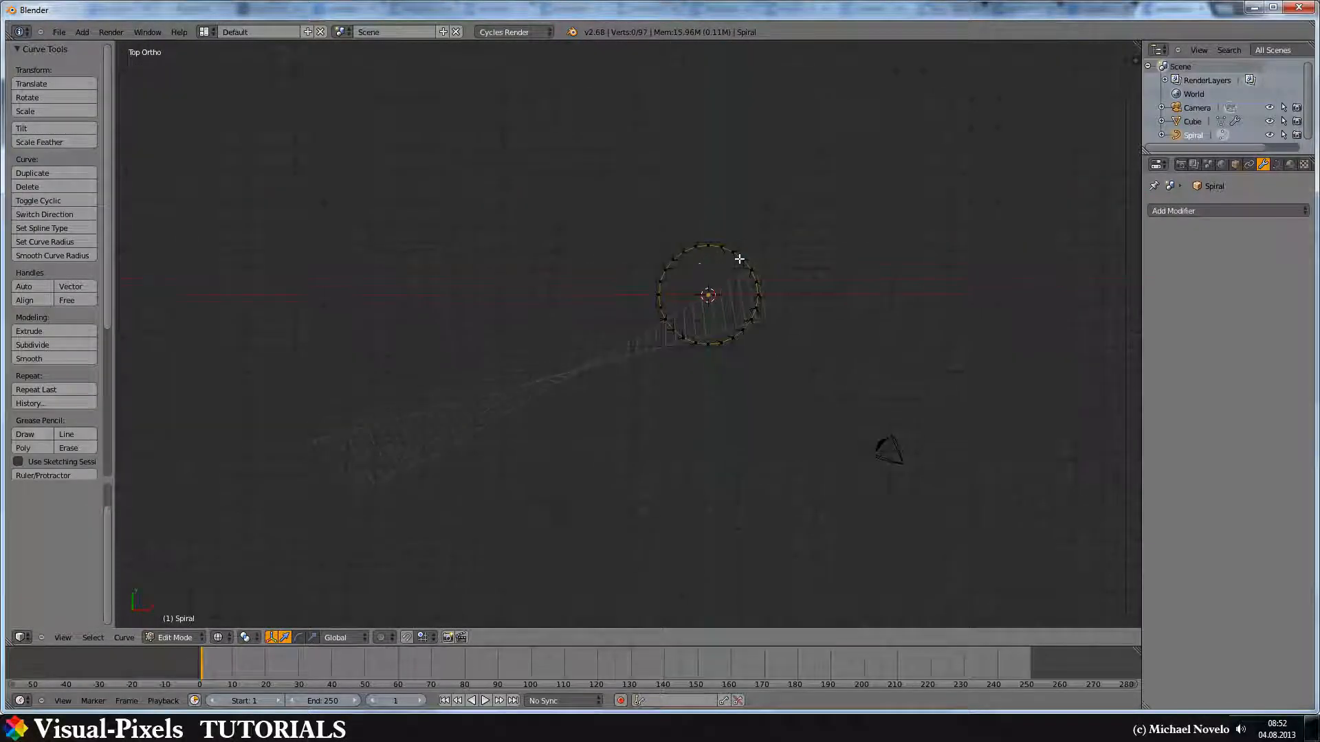
scroll(784, 232, "up", 8)
middle_click_drag(792, 227, 525, 326, "shift")
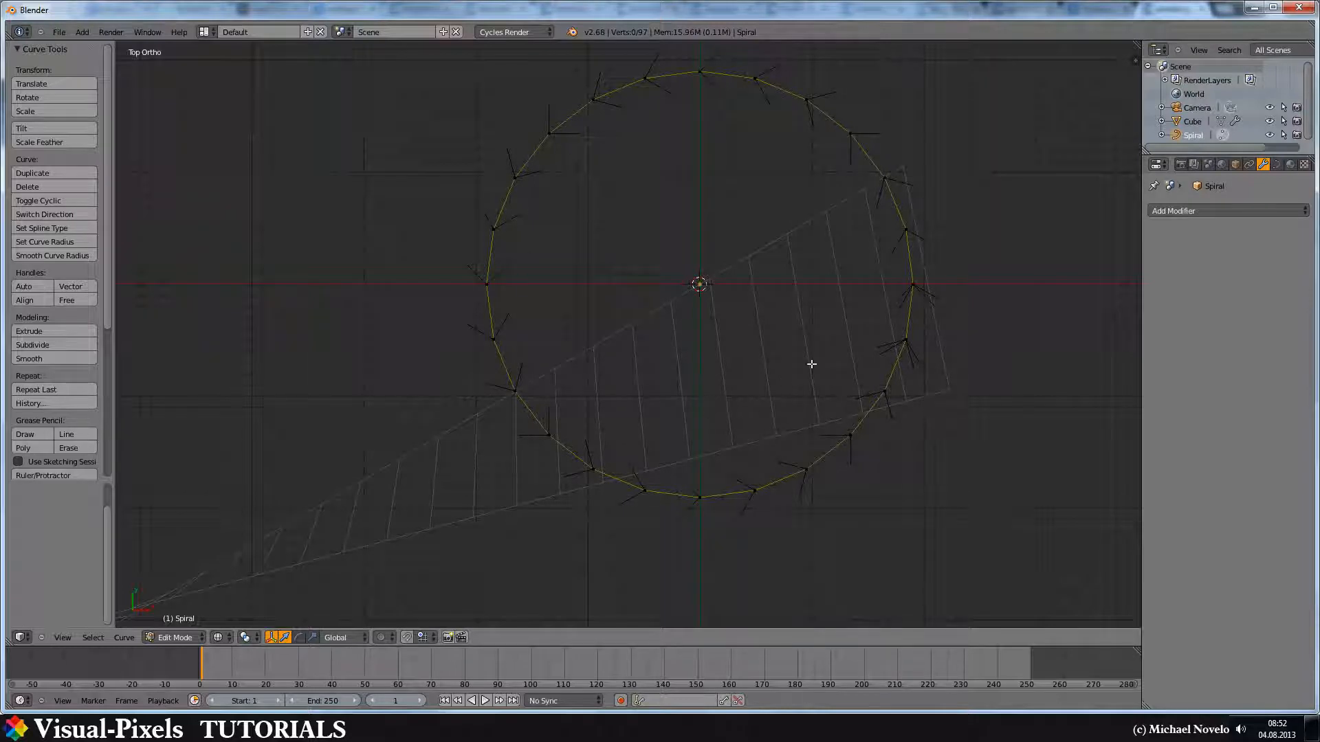
scroll(819, 359, "down", 6)
key("Tab")
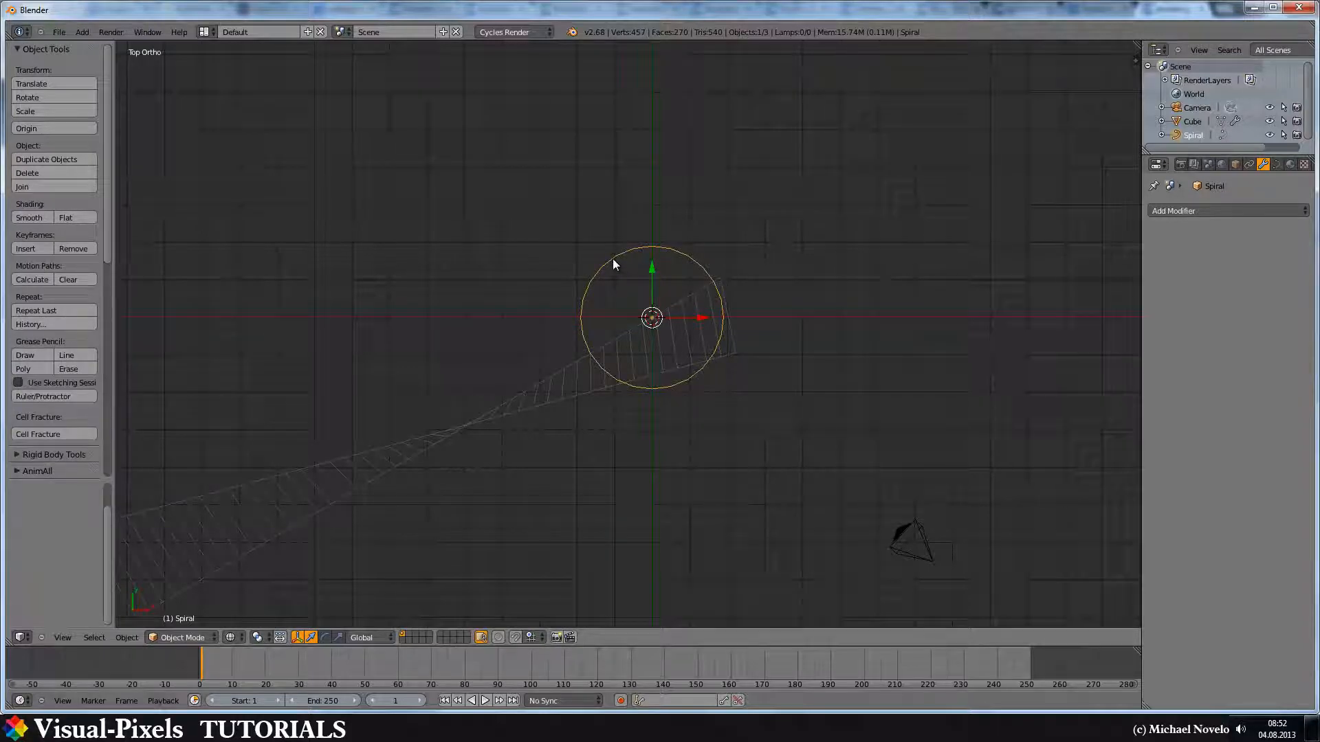
key("x")
left_click(614, 261)
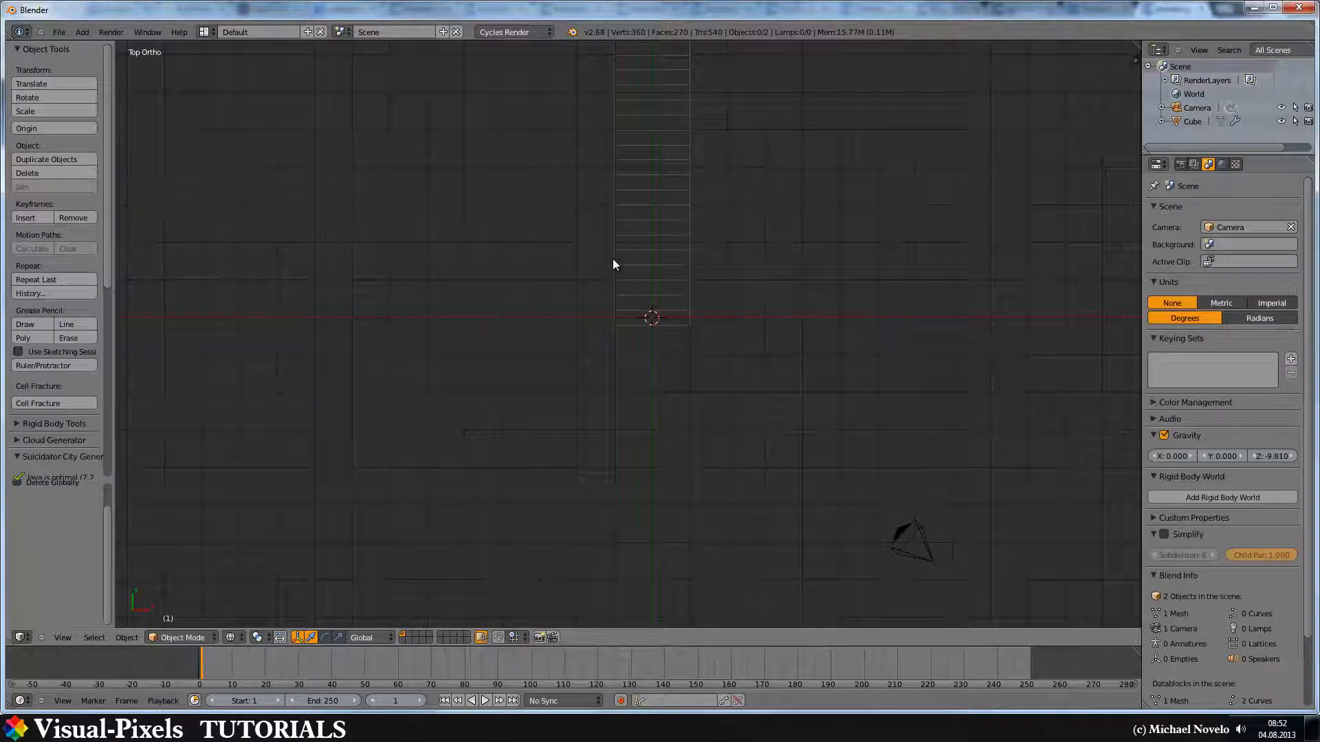
Add a new Spiral curve from the extra curve objects and set its spiral direction to 1 (clockwise)
key("shift+a")
mouse_move(612, 258)
mouse_move(691, 334)
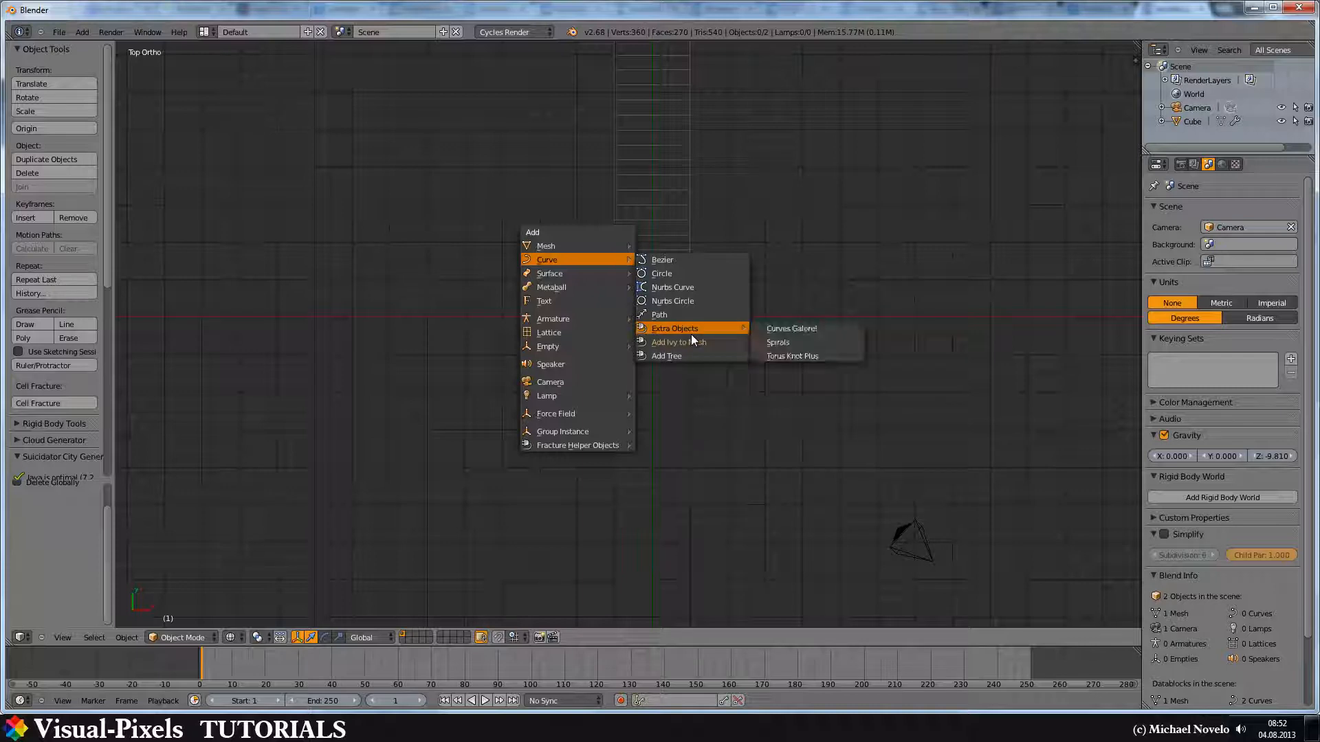
left_click(785, 344)
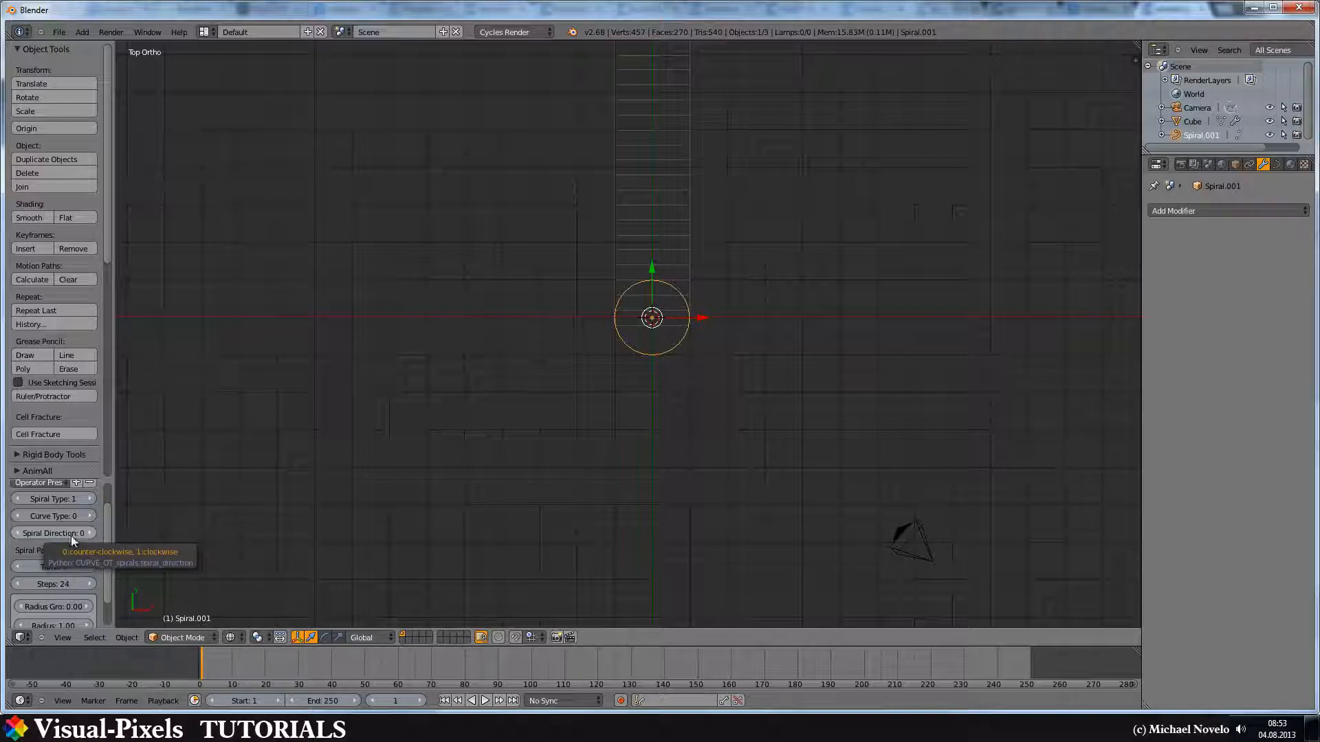
left_click(89, 534)
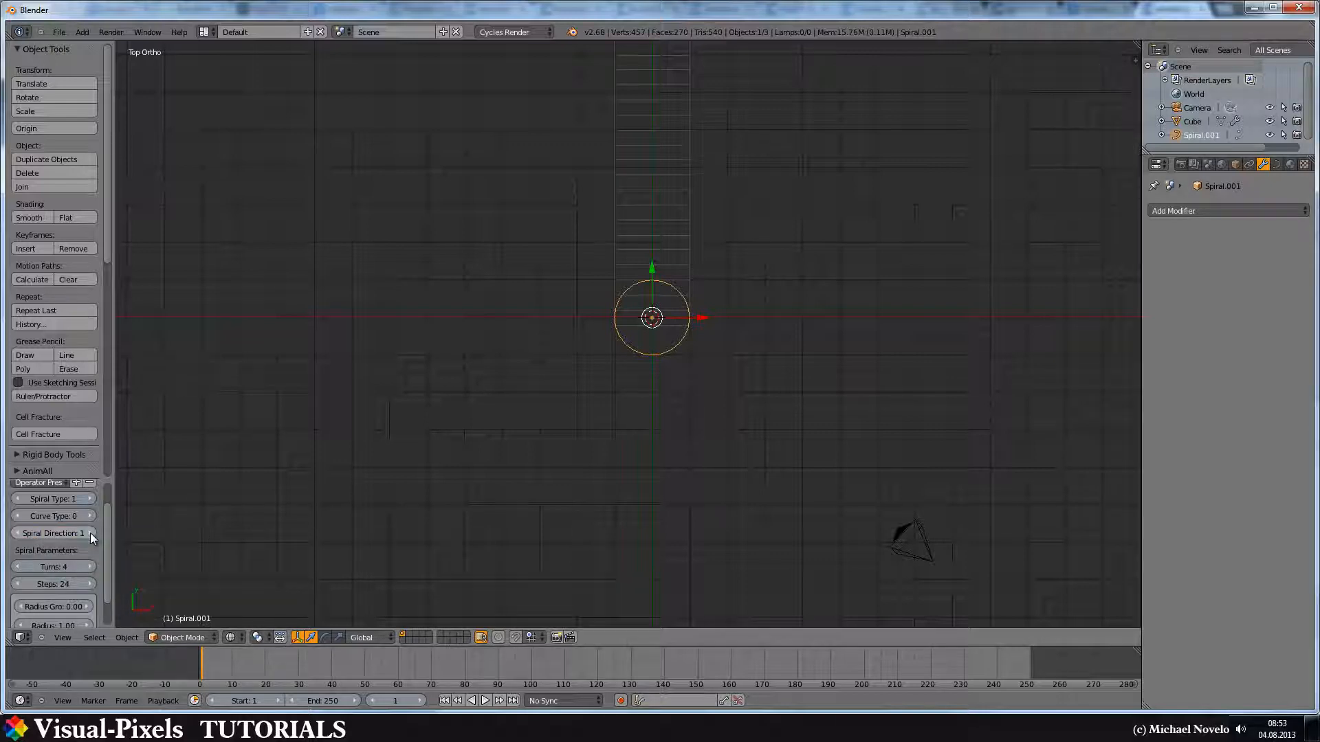
Set the new spiral, Spiral.001, as the object of the staircase's Curve modifier
right_click(686, 278)
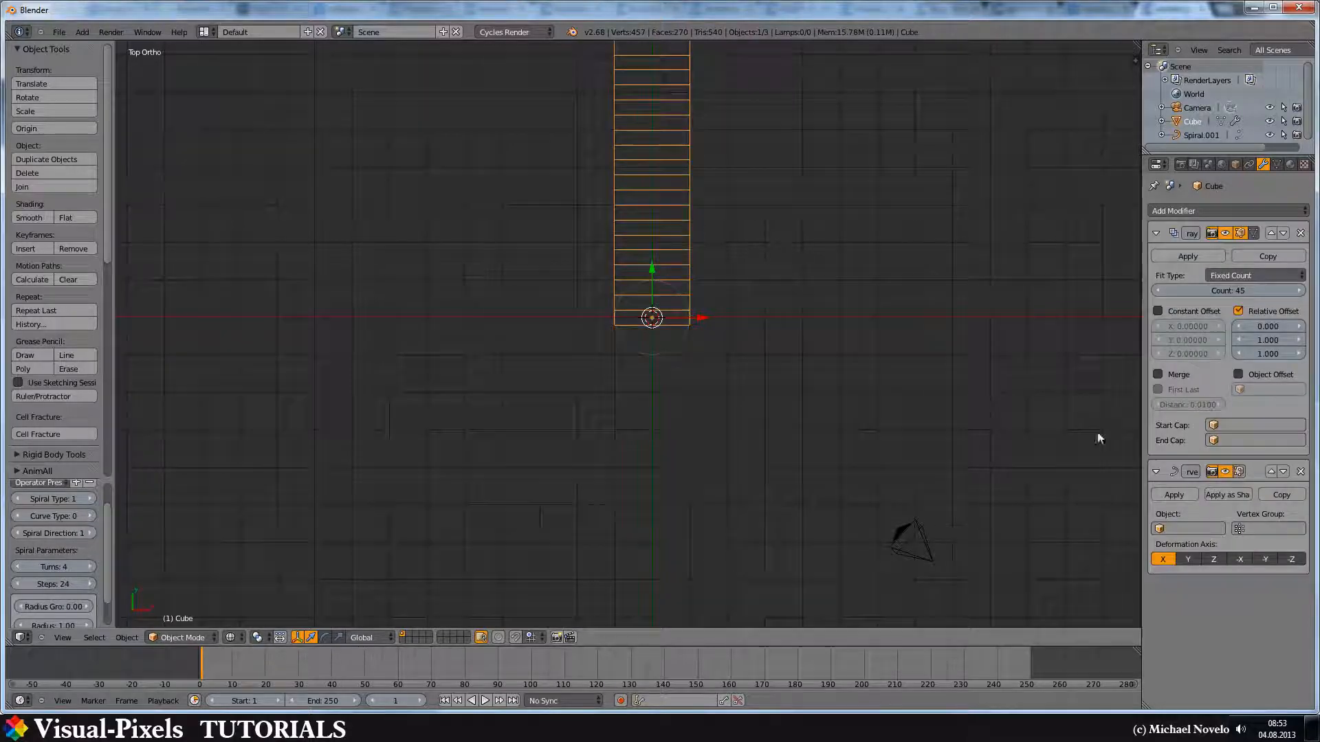
left_click(1176, 529)
left_click(1176, 549)
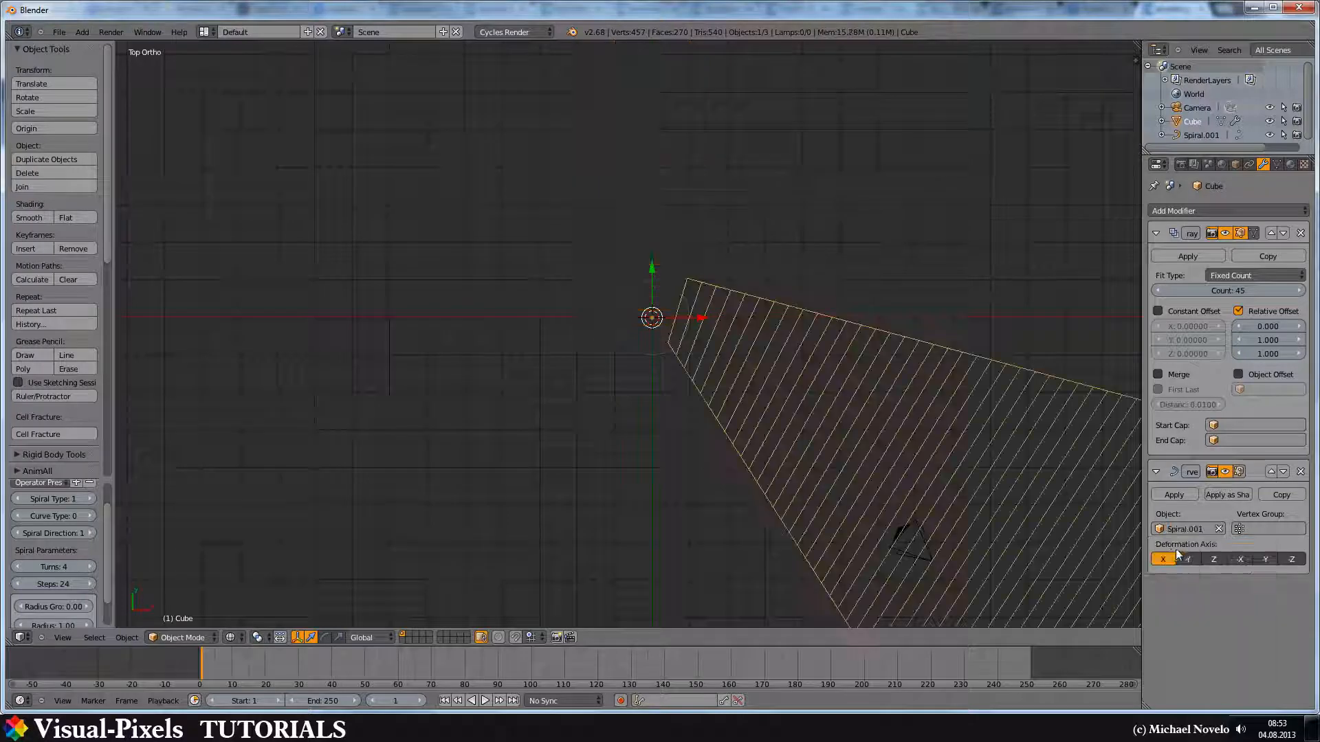
Scale the clockwise spiral by about 2.14 and select the staircase
right_click(640, 283)
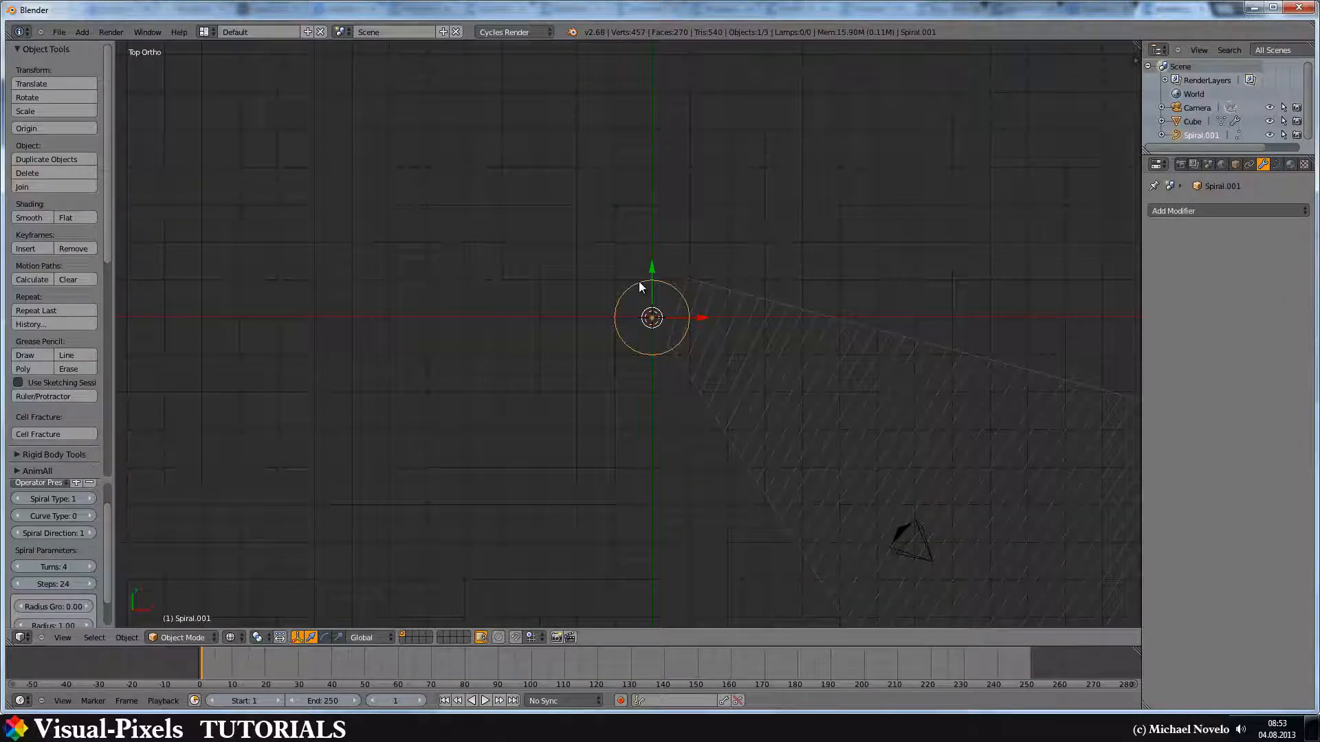
key("s")
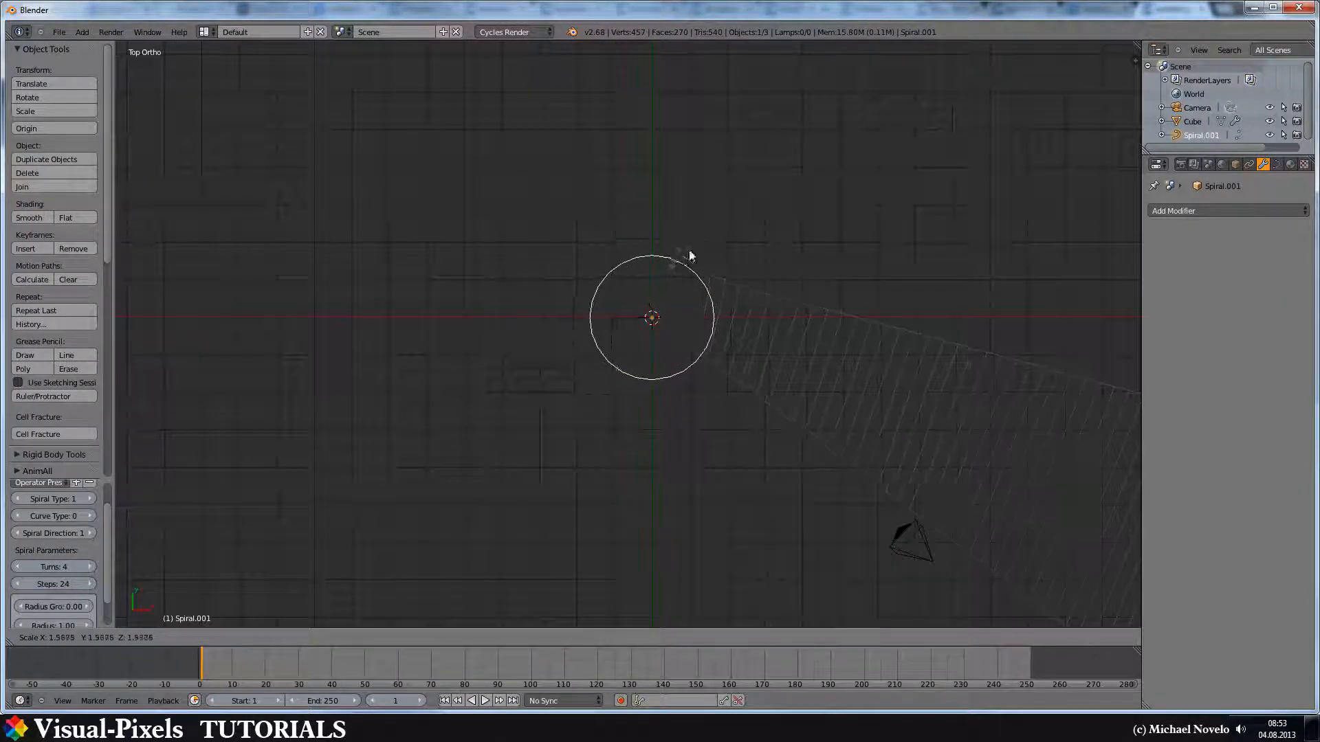
left_click(693, 246)
right_click(887, 320)
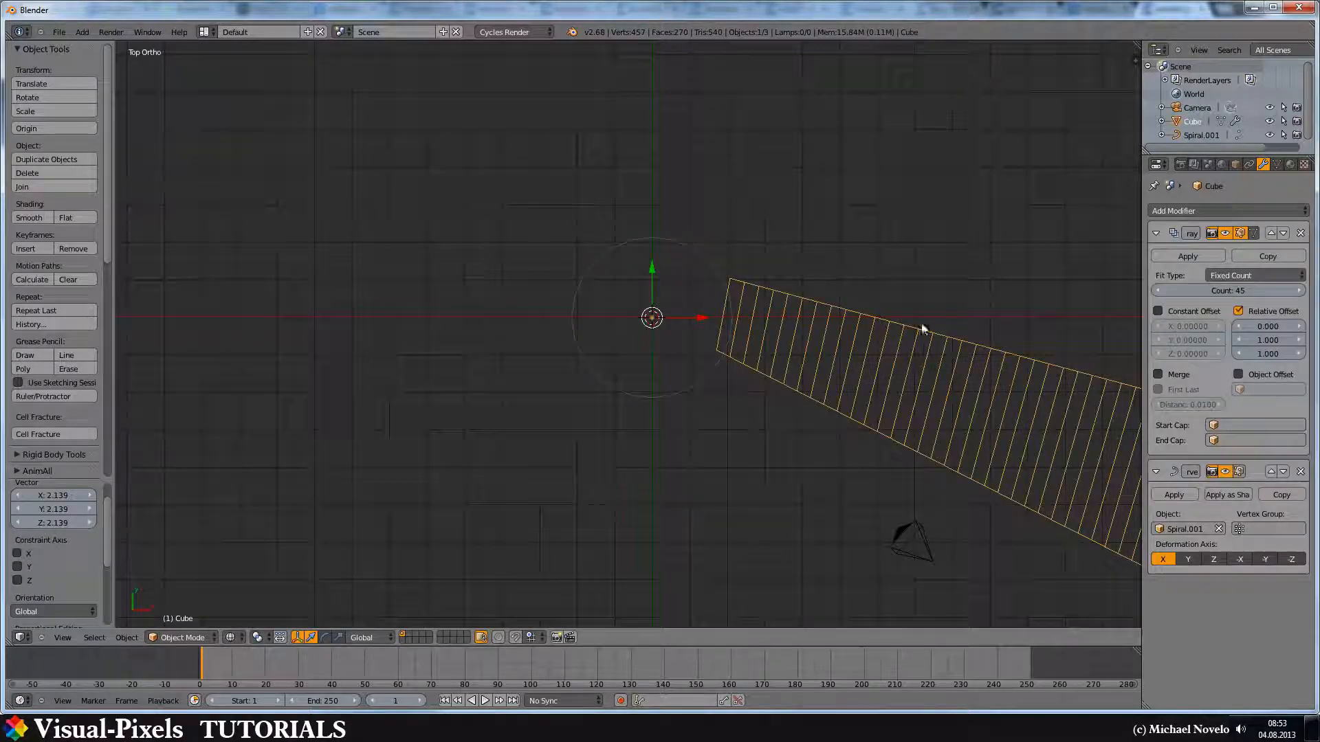
Compare the staircase's position with the spiral in top view and check the spiral's control points in edit mode
scroll(844, 330, "down", 5)
middle_click_drag(844, 330, 747, 313)
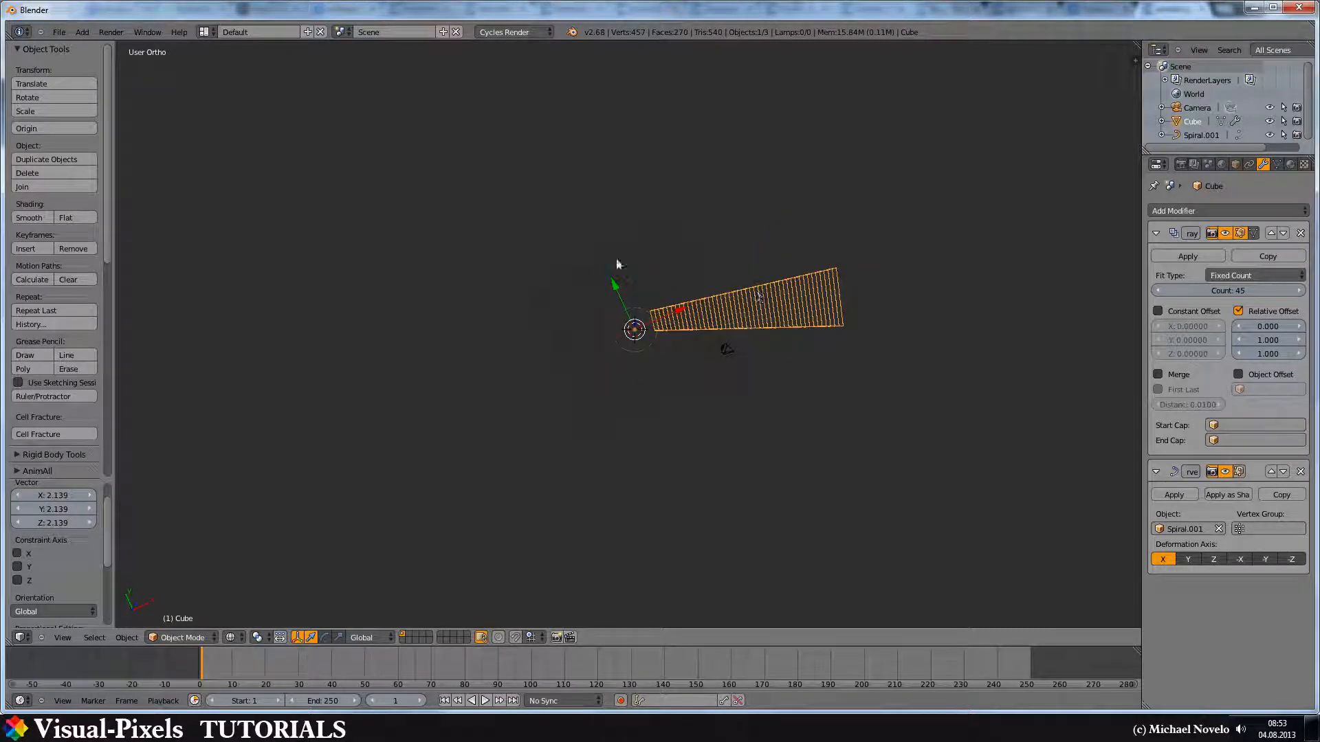
right_click(642, 311)
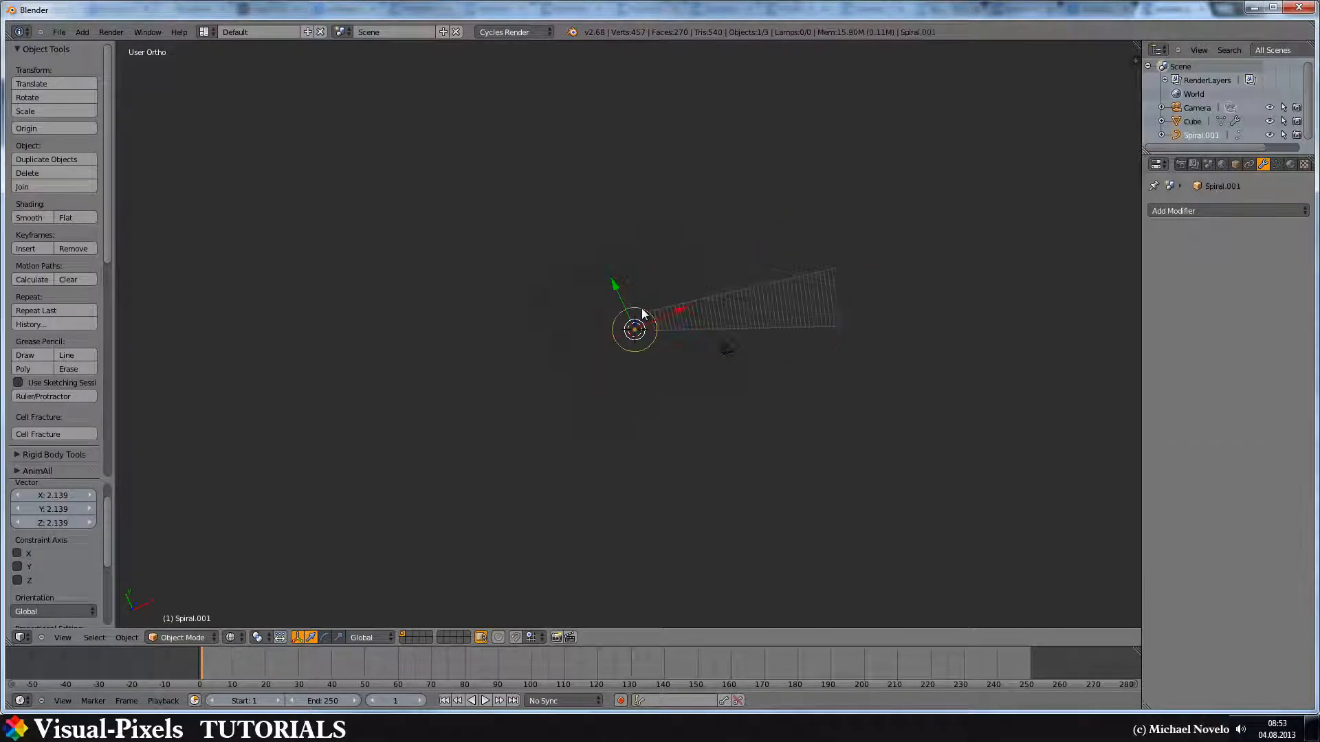
key("KP_7")
scroll(641, 327, "up", 10)
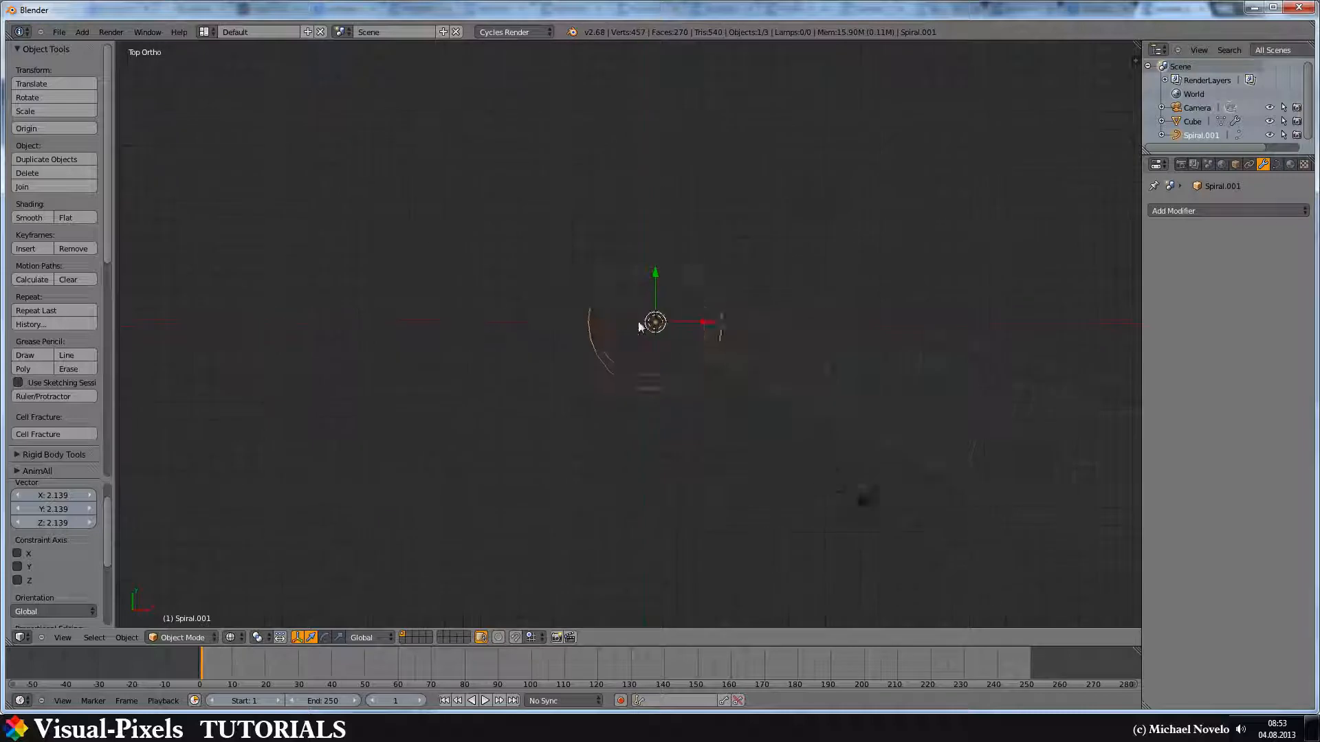
right_click(822, 313)
scroll(906, 324, "up", 1)
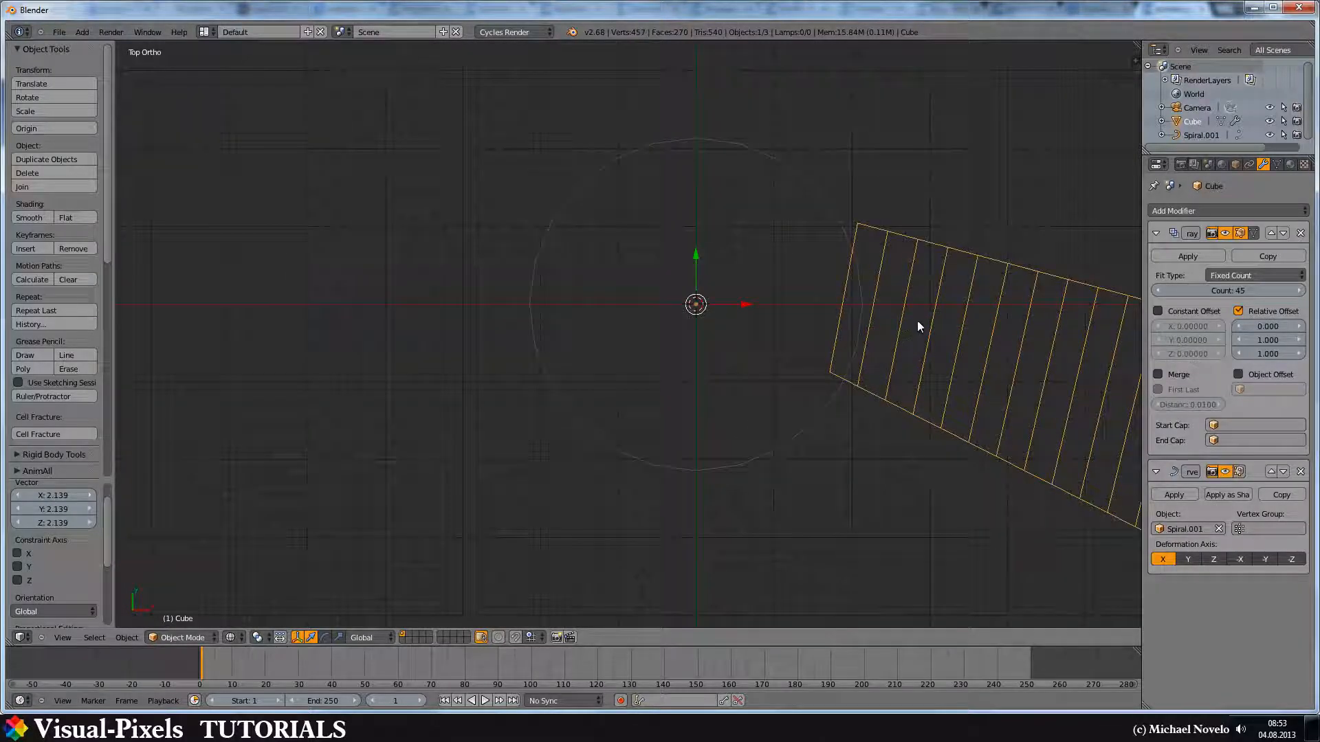
right_click(862, 286)
key("Tab")
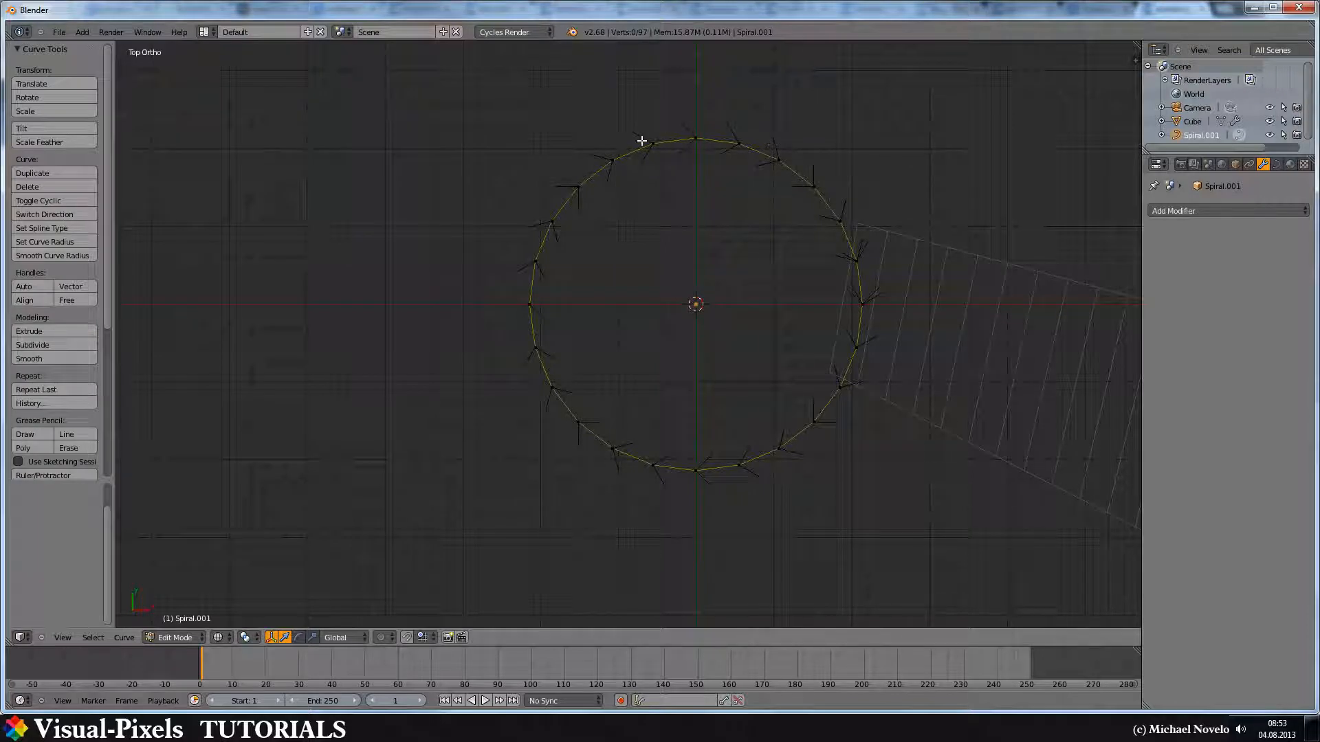
key("Tab")
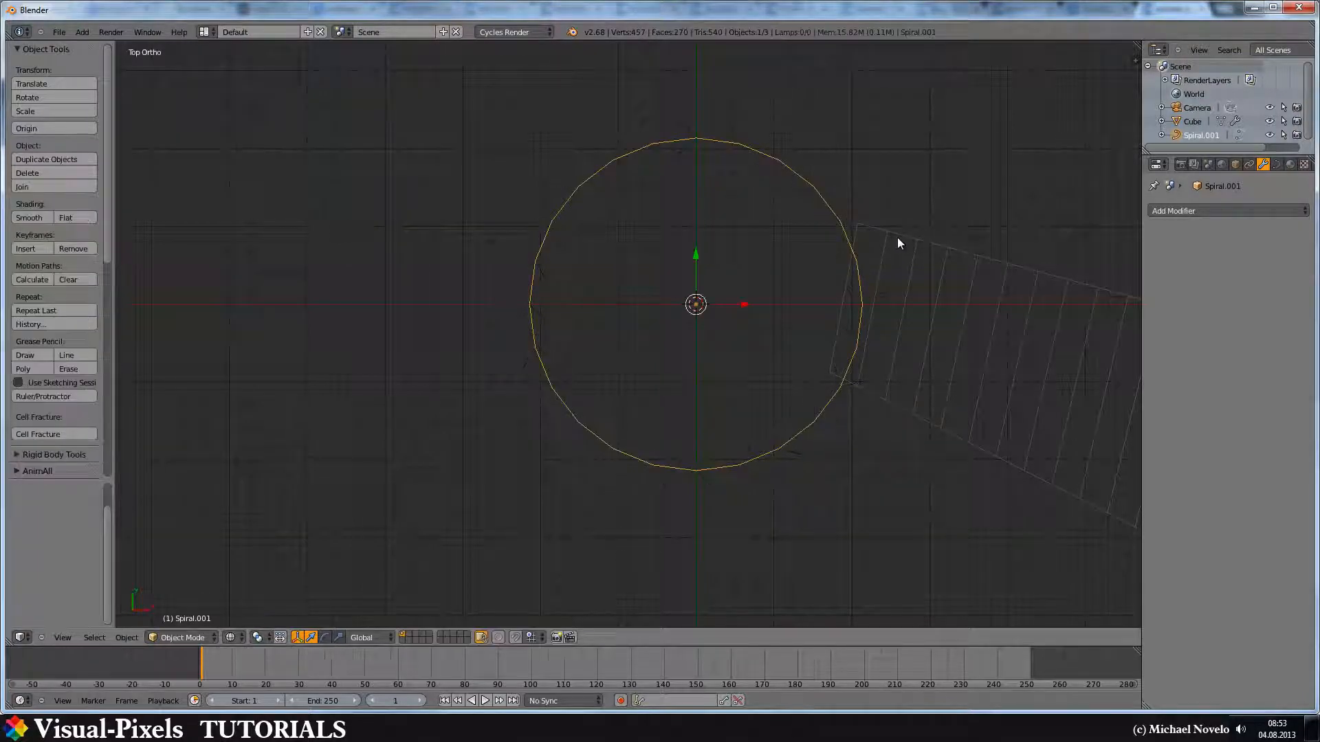
Rotate the staircase by about 90° in top view so its steps wrap around the spiral curve
right_click(897, 234)
key("r")
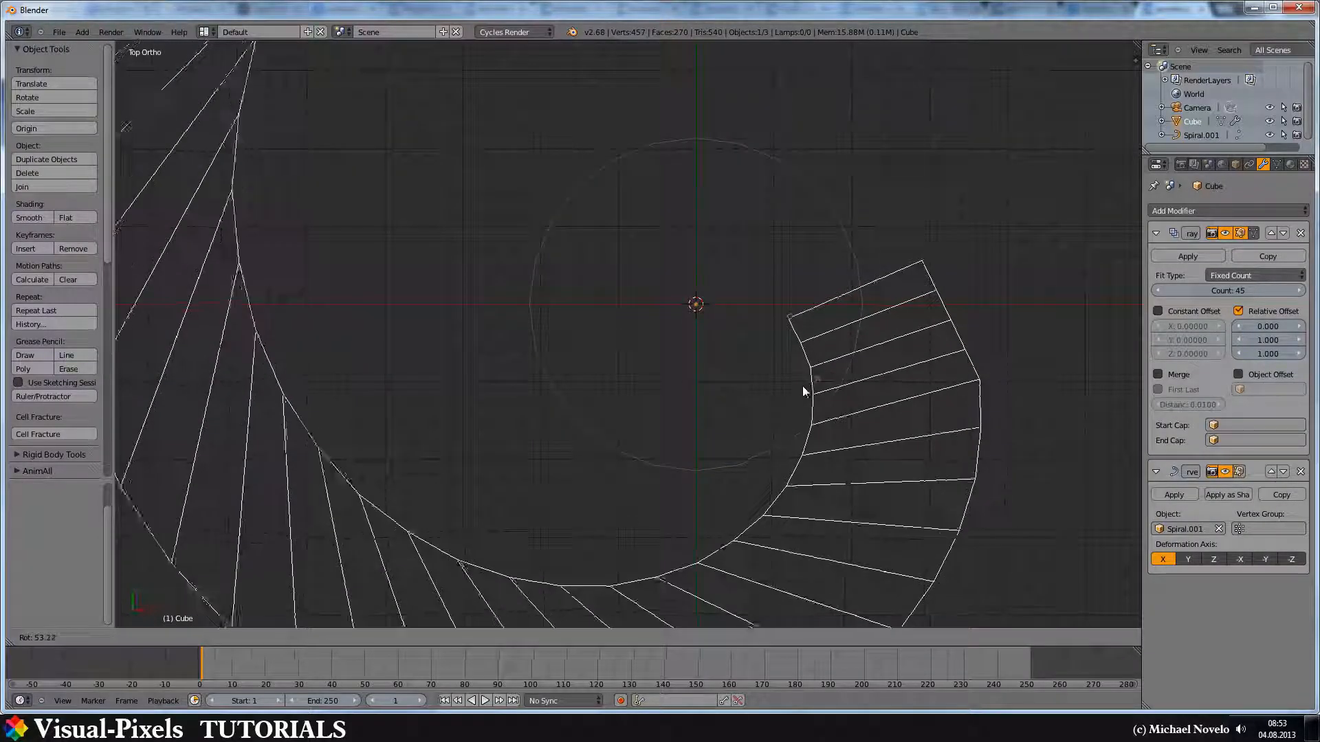
left_click(718, 368)
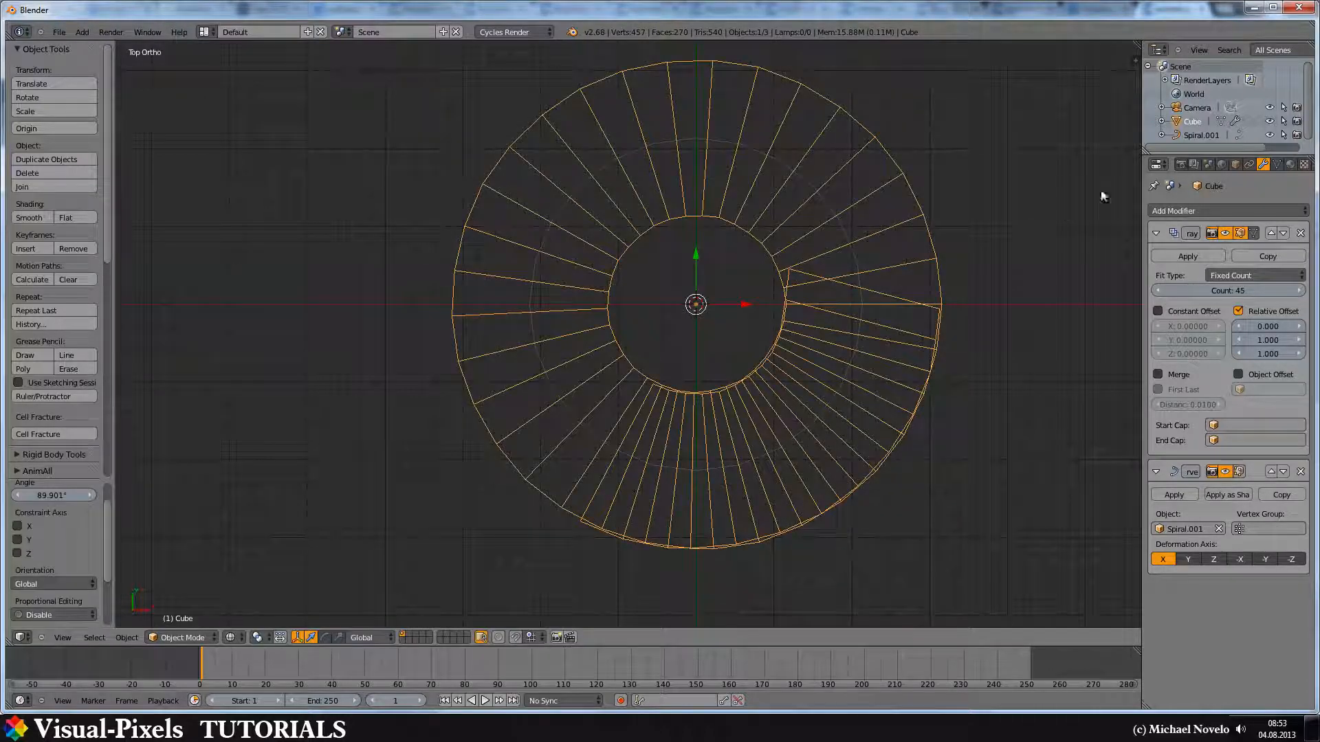
key("s")
right_click(1112, 167)
key("r")
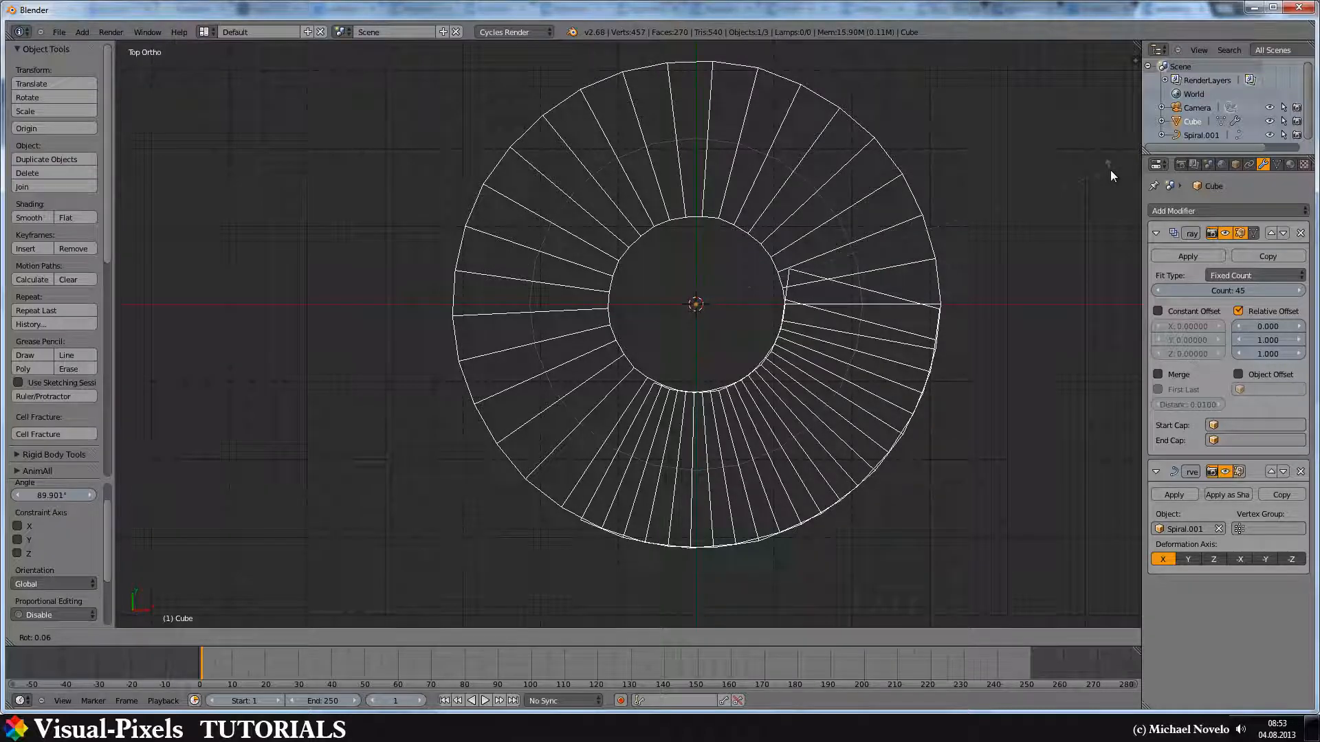
left_click(1111, 170)
Scale the spiral curve by about 1.315 to widen the staircase's circle
right_click(776, 165)
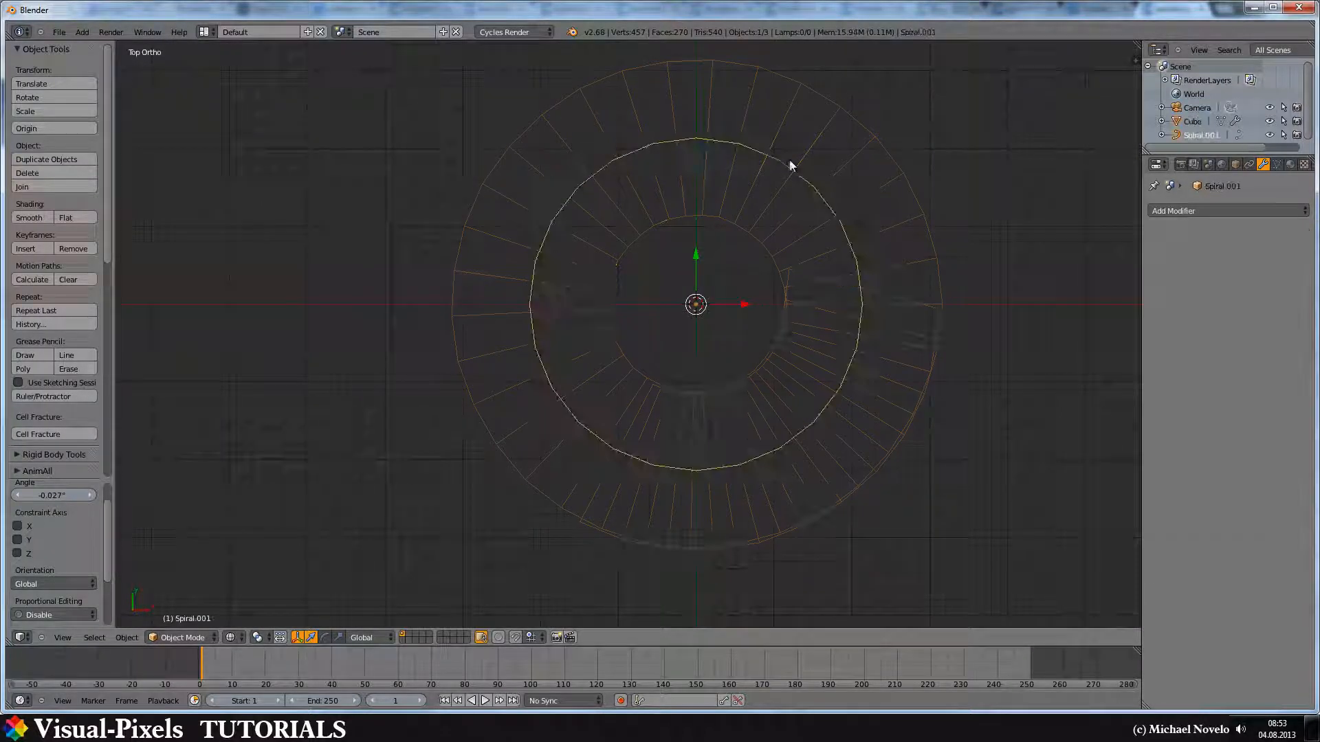
key("s")
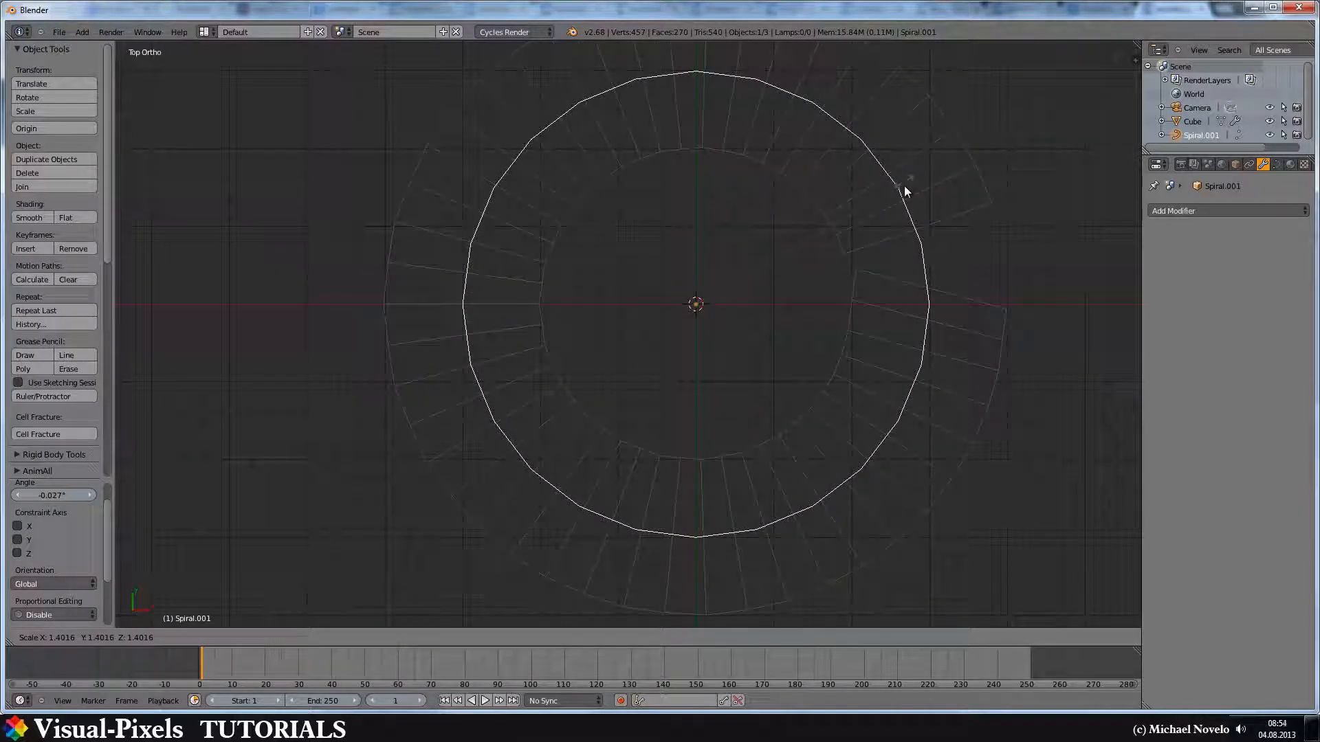
left_click(897, 202)
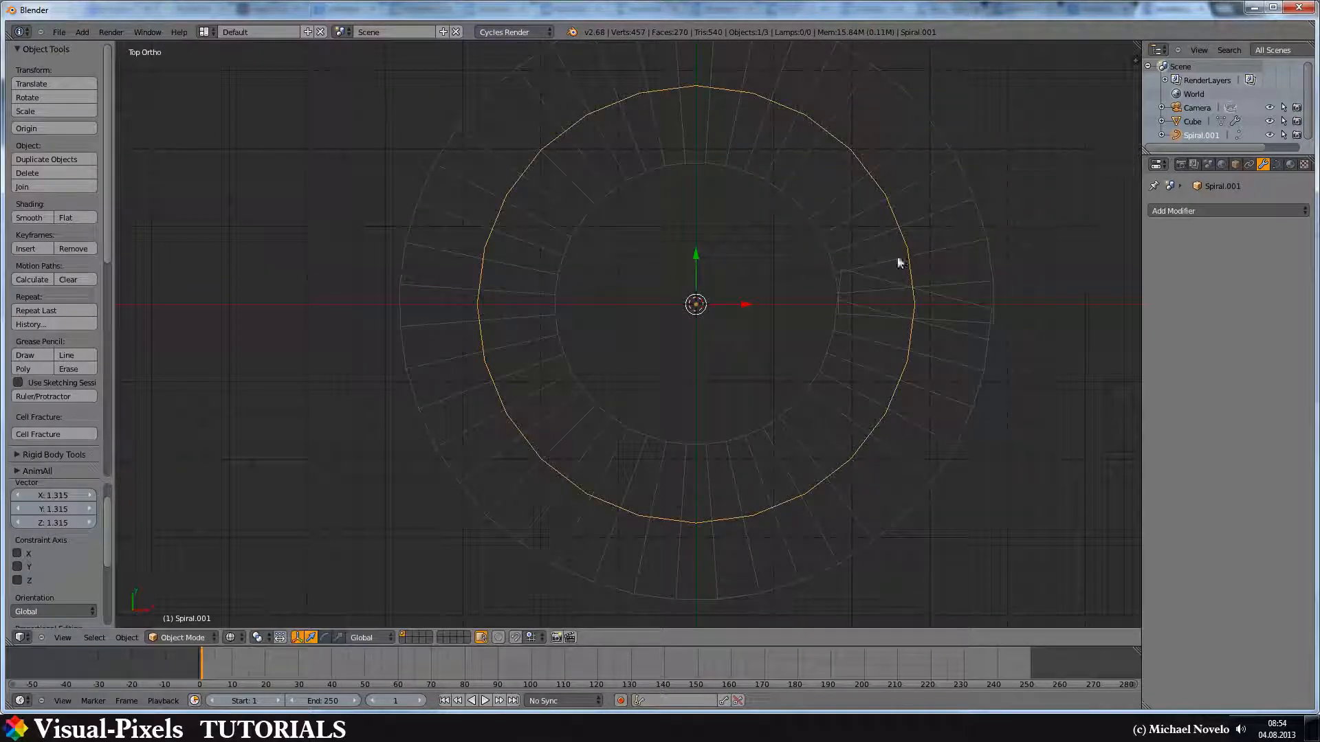
mouse_move(834, 318)
middle_mouse_down()
mouse_move(833, 228)
mouse_move(805, 201)
mouse_move(778, 200)
mouse_move(827, 254)
mouse_move(704, 236)
mouse_move(786, 241)
mouse_move(880, 205)
middle_mouse_up()
key("KP_1")
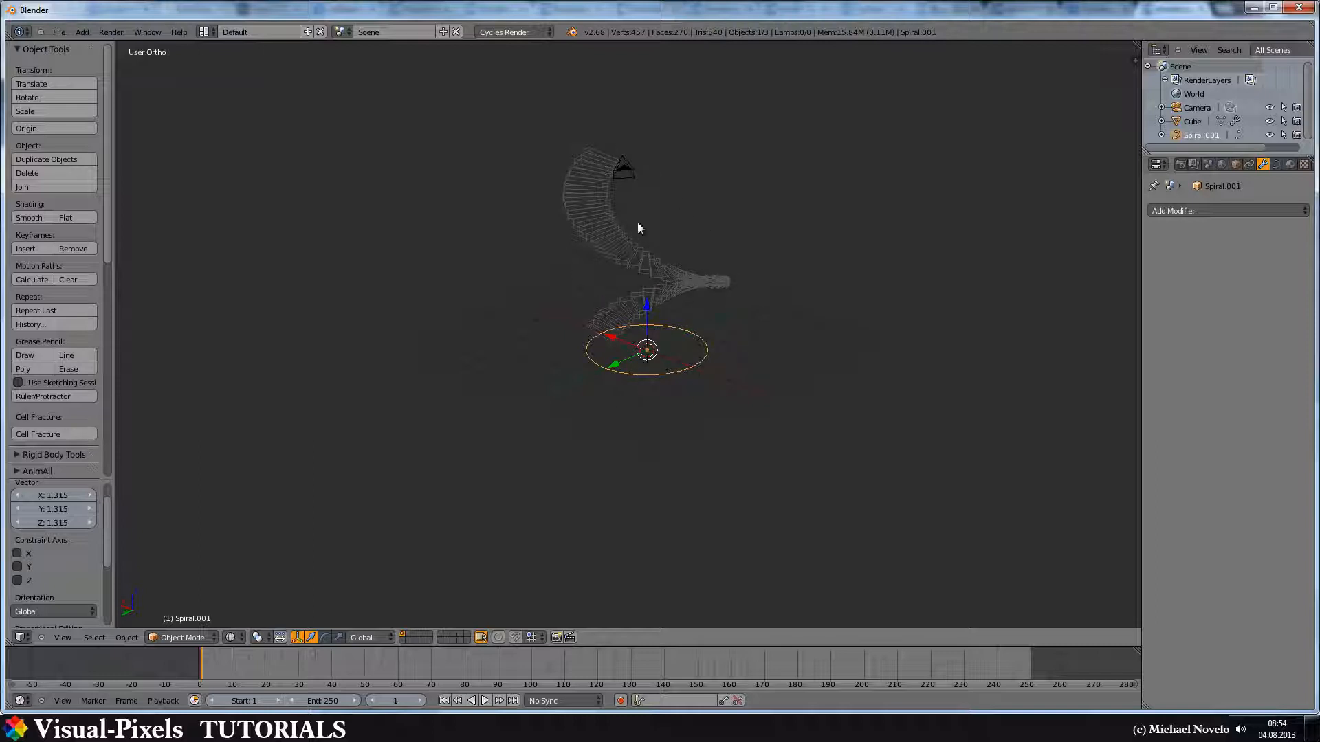
Select the staircase and set its Array modifier count to 150
middle_click_drag(741, 212, 665, 284)
right_click(664, 285)
middle_click_drag(704, 331, 604, 356)
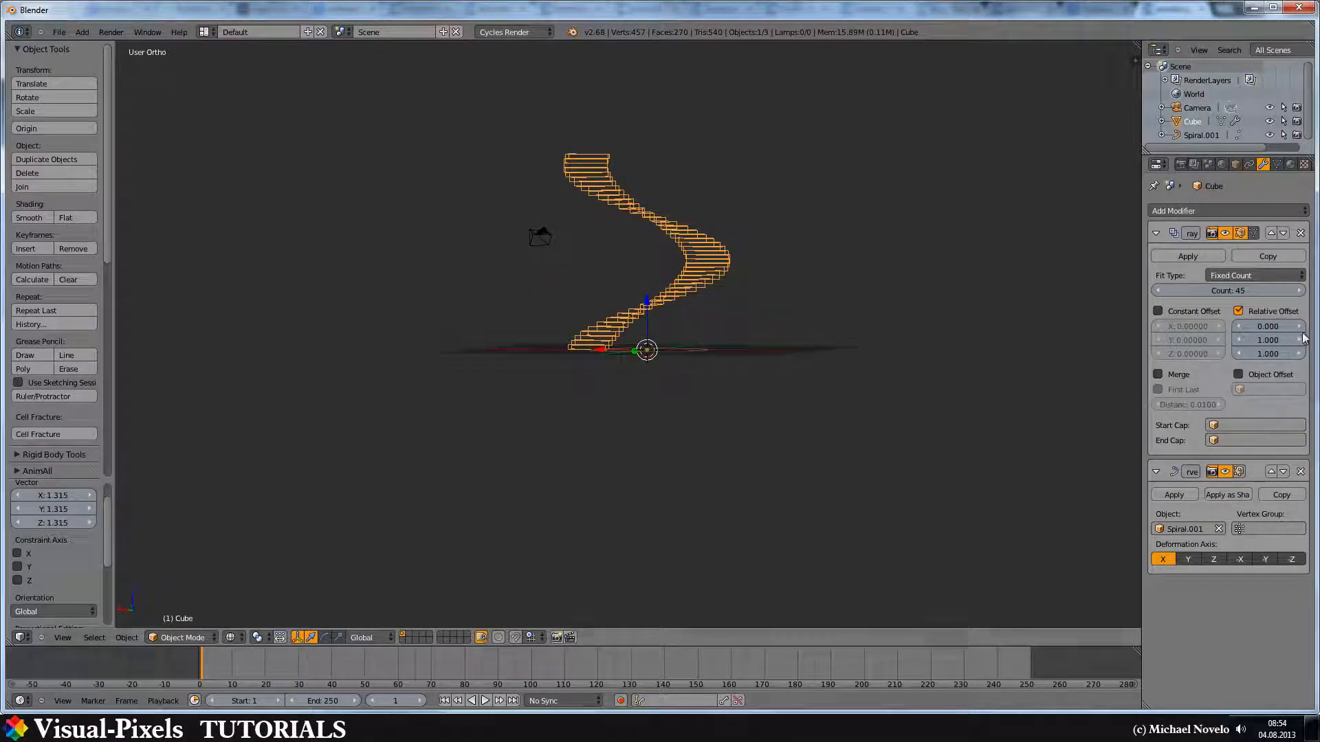
left_click(1221, 290)
type("15")
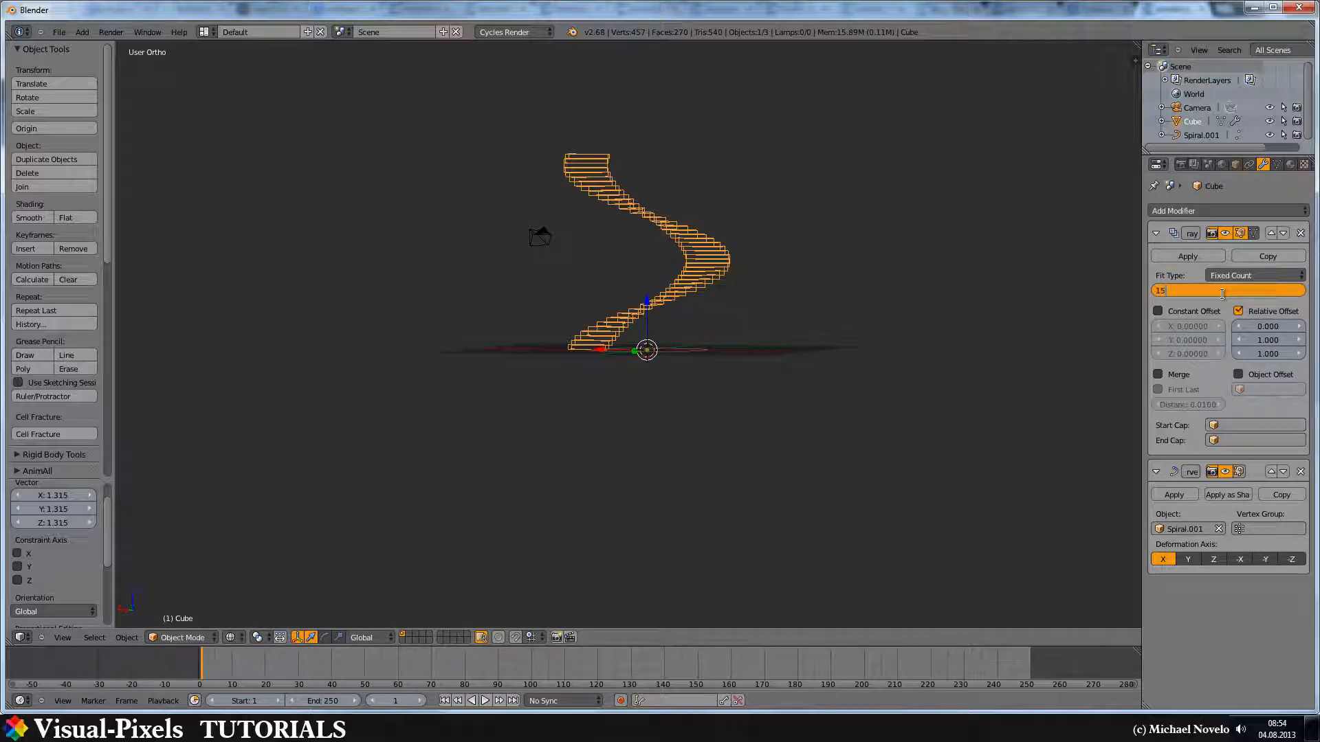
type("0")
key("Return")
Show the staircase in solid shading, select the spiral curve and inspect the staircase's turns from several angles
scroll(725, 84, "down", 5)
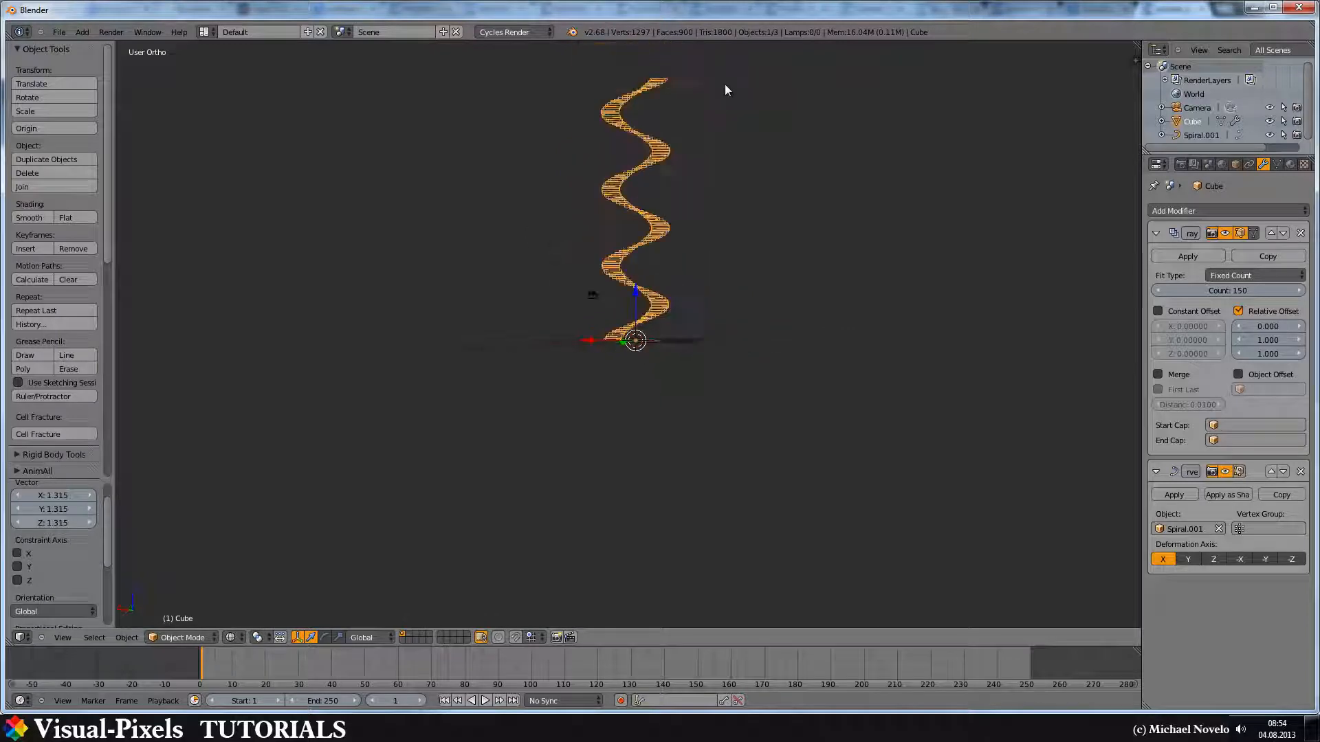
mouse_move(725, 84)
middle_mouse_down()
mouse_move(699, 166)
mouse_move(624, 235)
mouse_move(605, 209)
mouse_move(510, 235)
mouse_move(649, 267)
mouse_move(647, 278)
mouse_move(621, 71)
middle_mouse_up()
key("z")
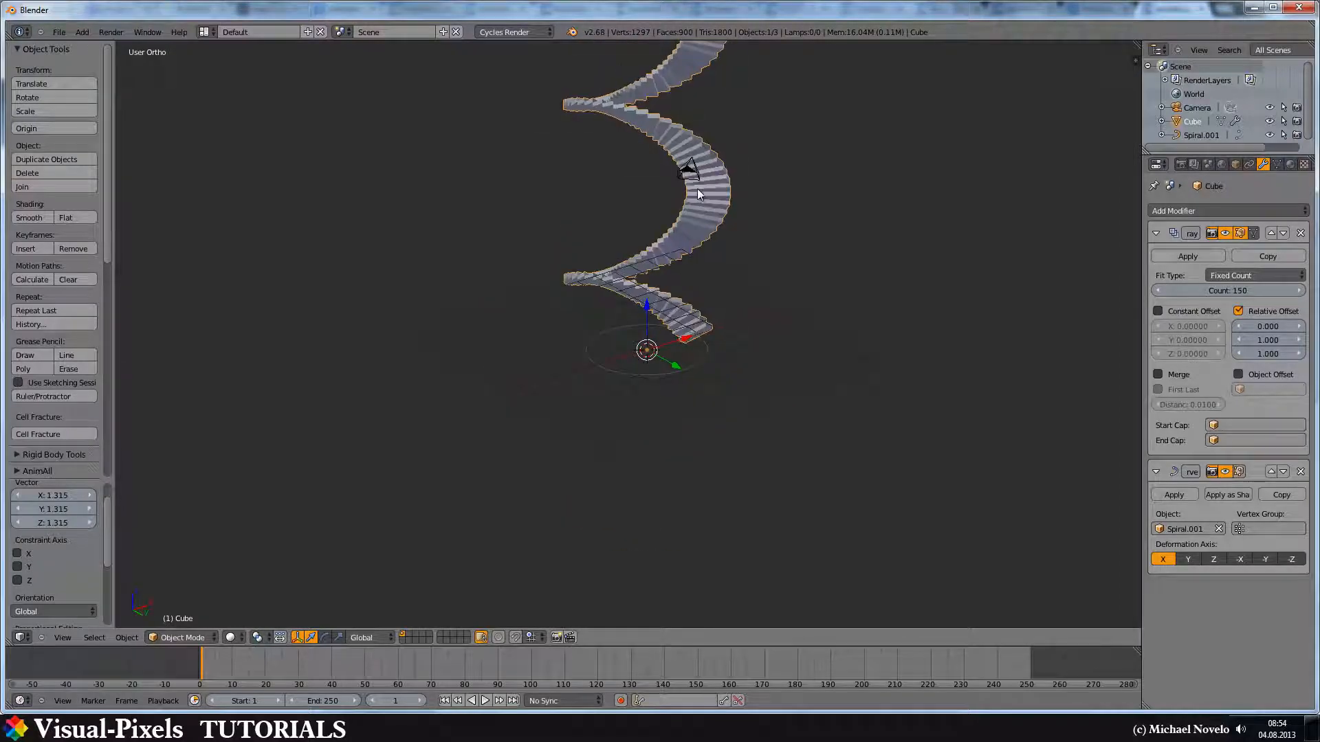
middle_click_drag(697, 188, 740, 357)
scroll(608, 330, "up", 3)
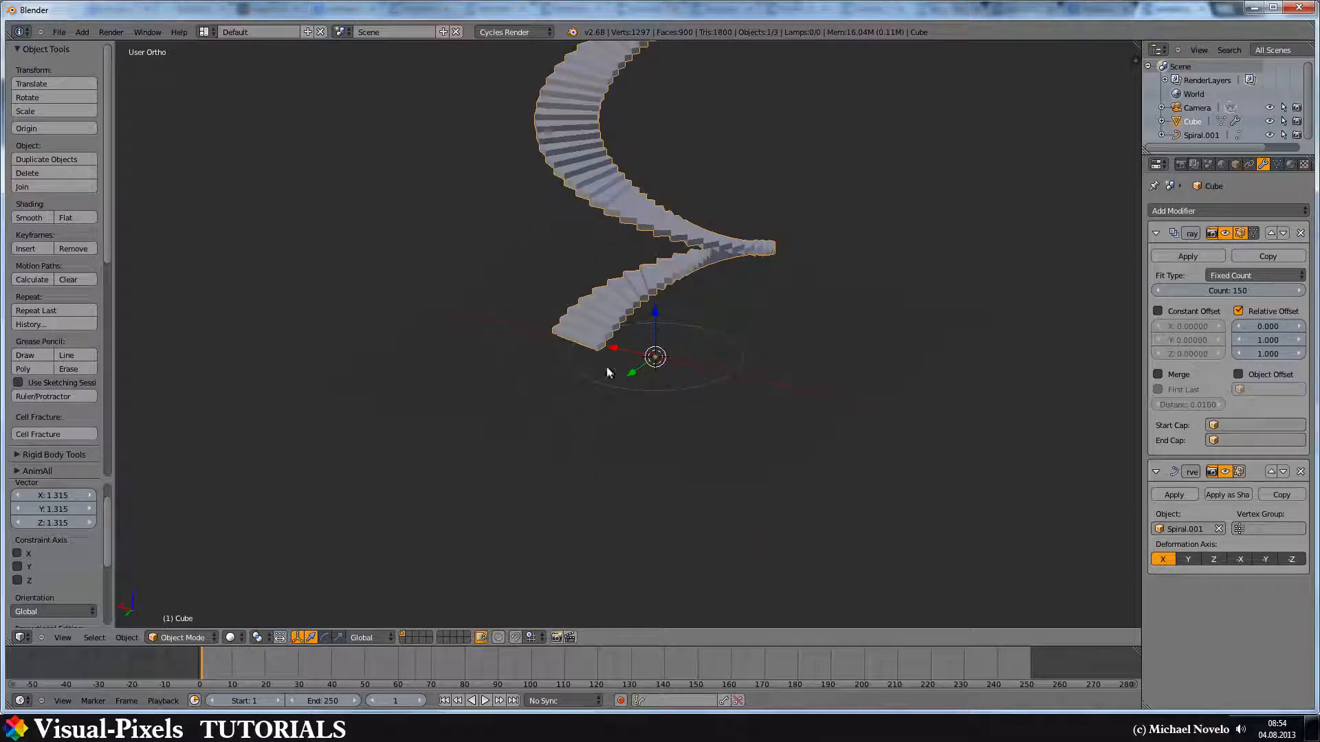
right_click(713, 389)
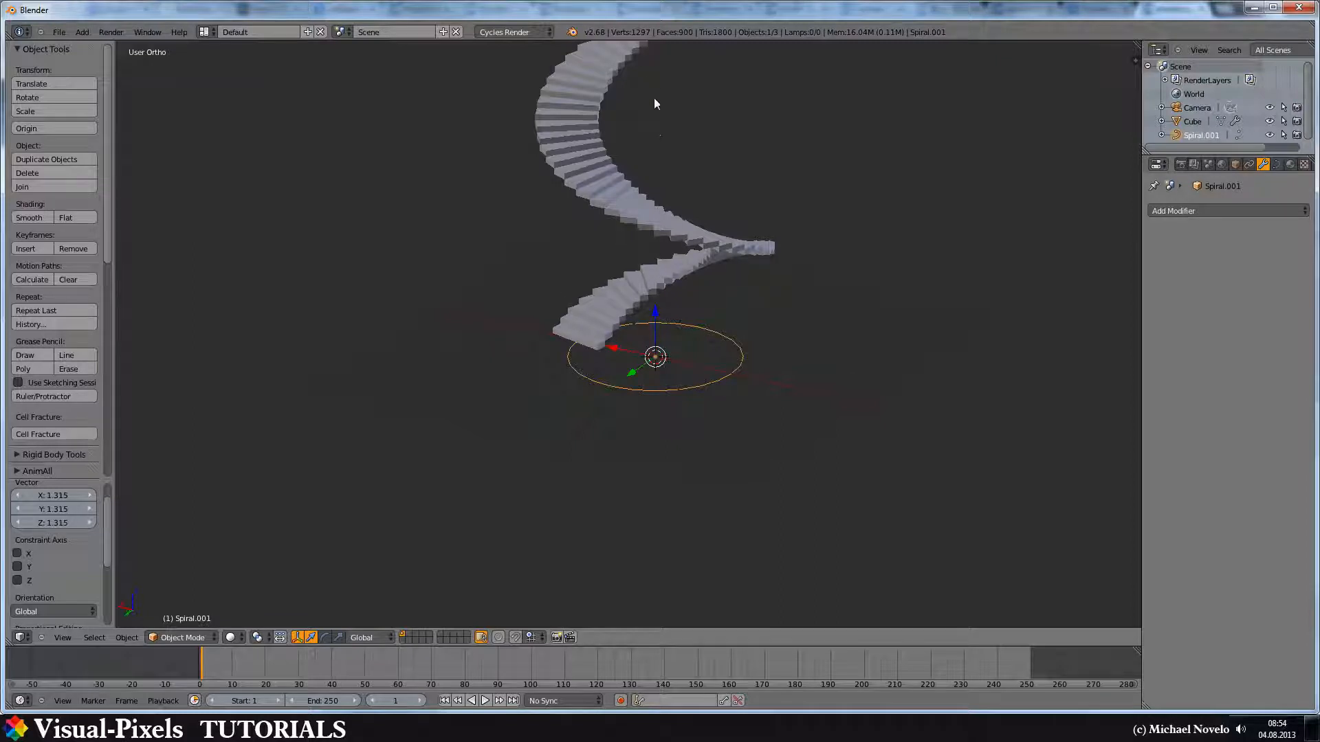
middle_click_drag(674, 160, 619, 289, "shift")
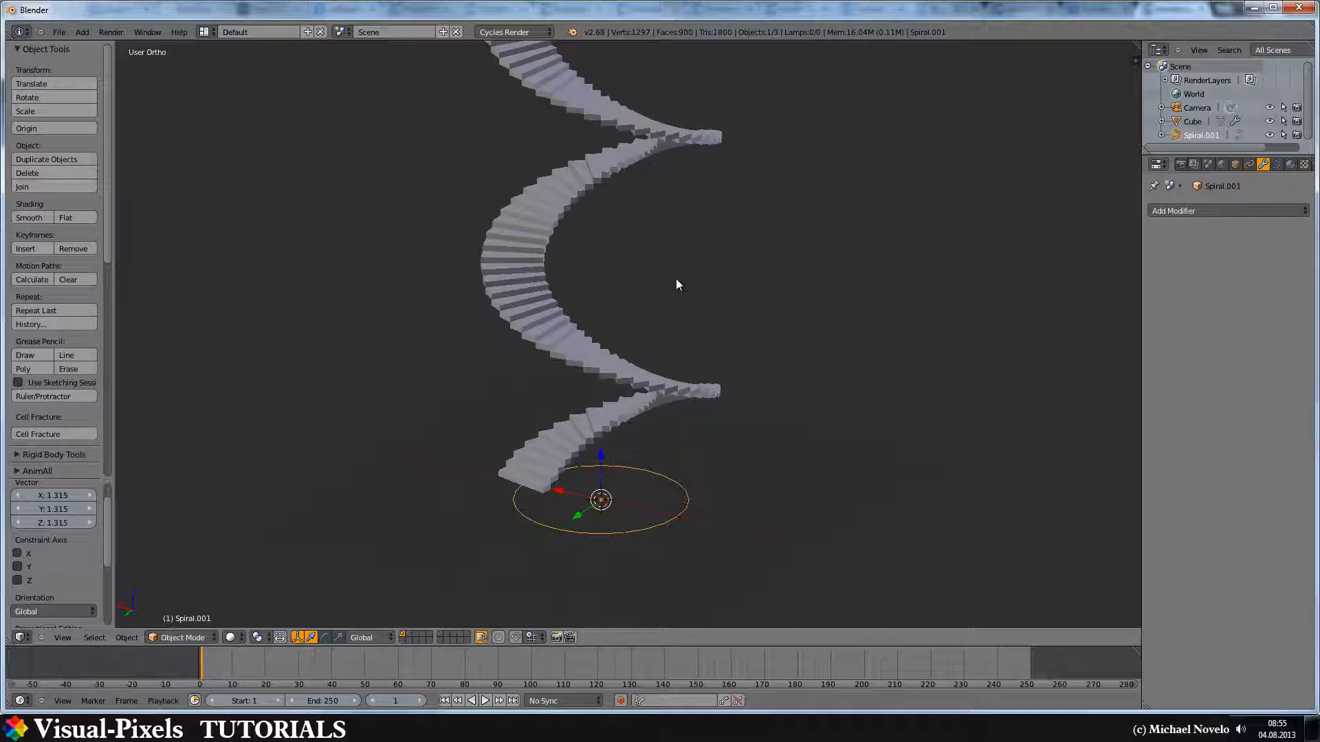
middle_click_drag(658, 258, 655, 184)
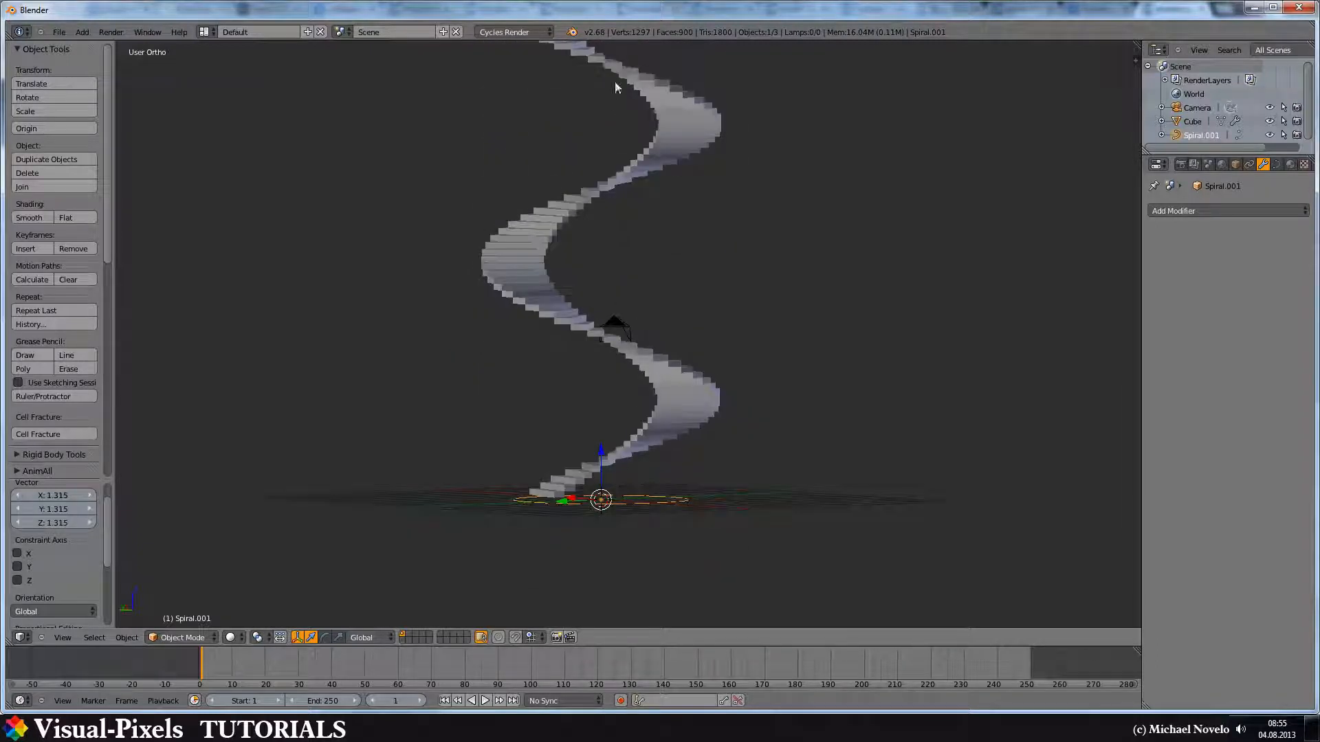